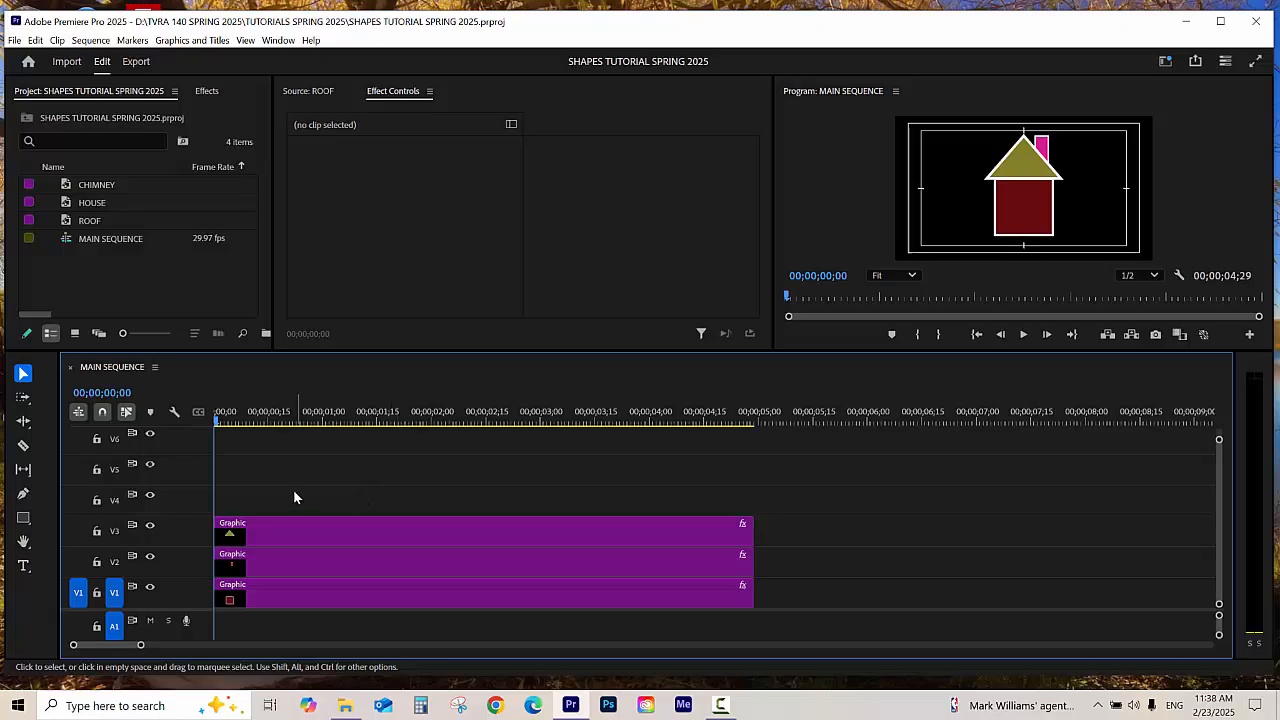
# - Move all three house graphic clips up two tracks to V3, V4 and V5, and save the project
pyautogui.moveTo(294, 490); pyautogui.dragTo(609, 610)
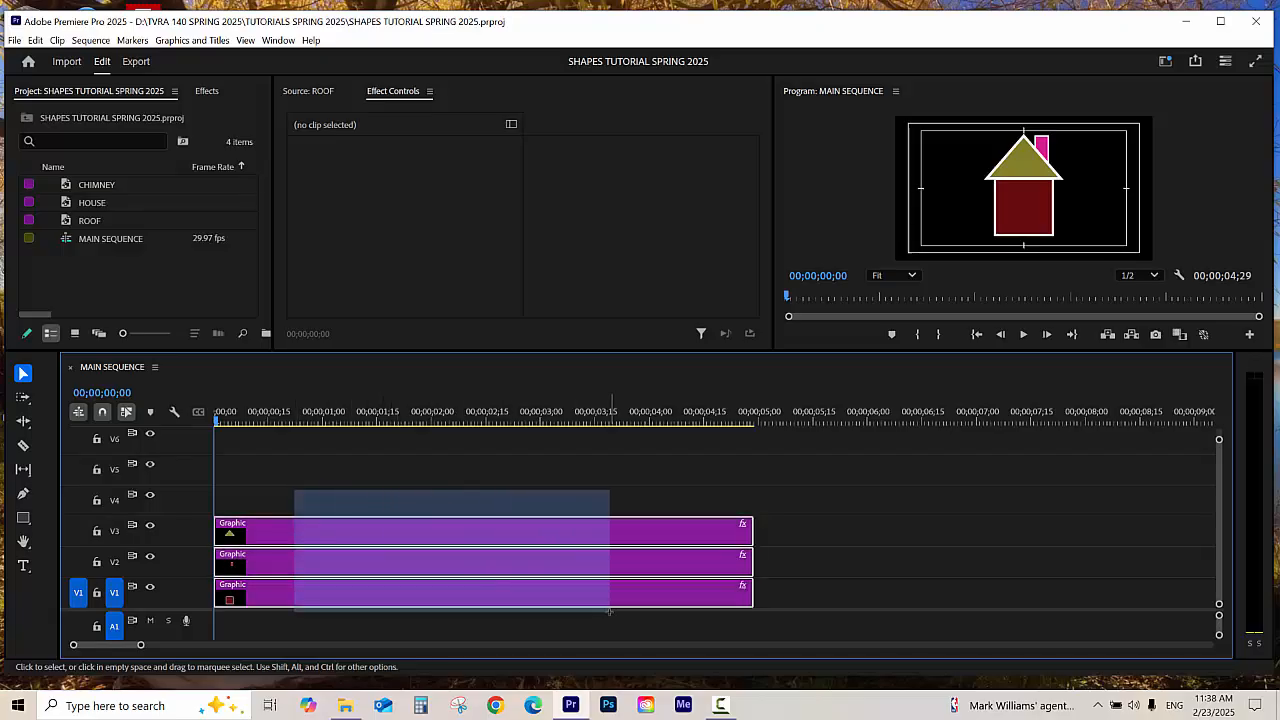
pyautogui.click(494, 463)
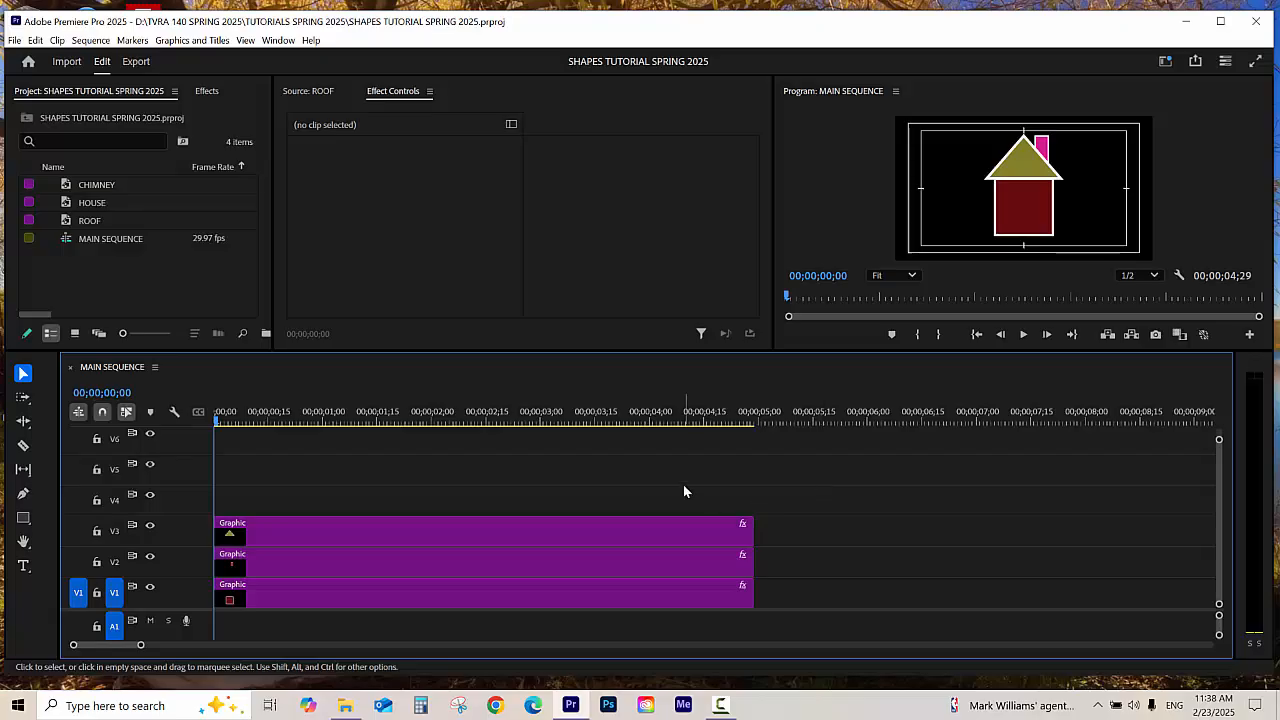
pyautogui.hotkey('ctrl', 'a')
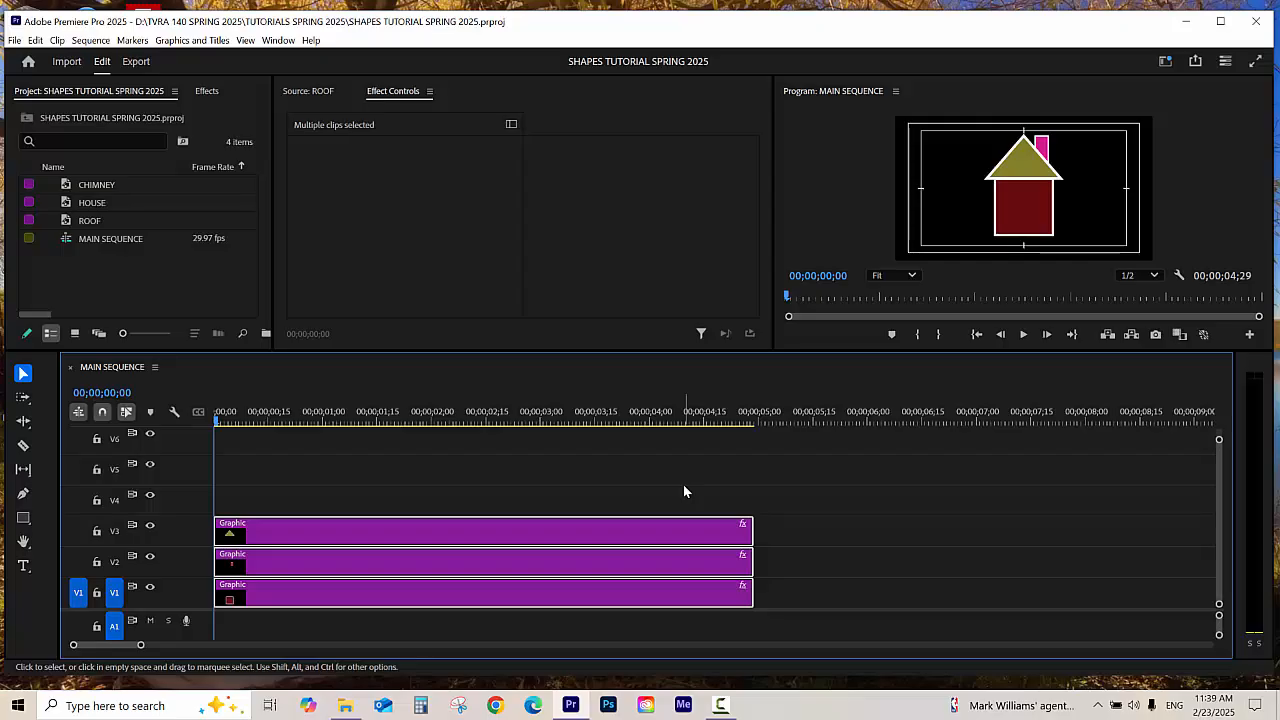
pyautogui.moveTo(429, 538); pyautogui.dragTo(437, 486)
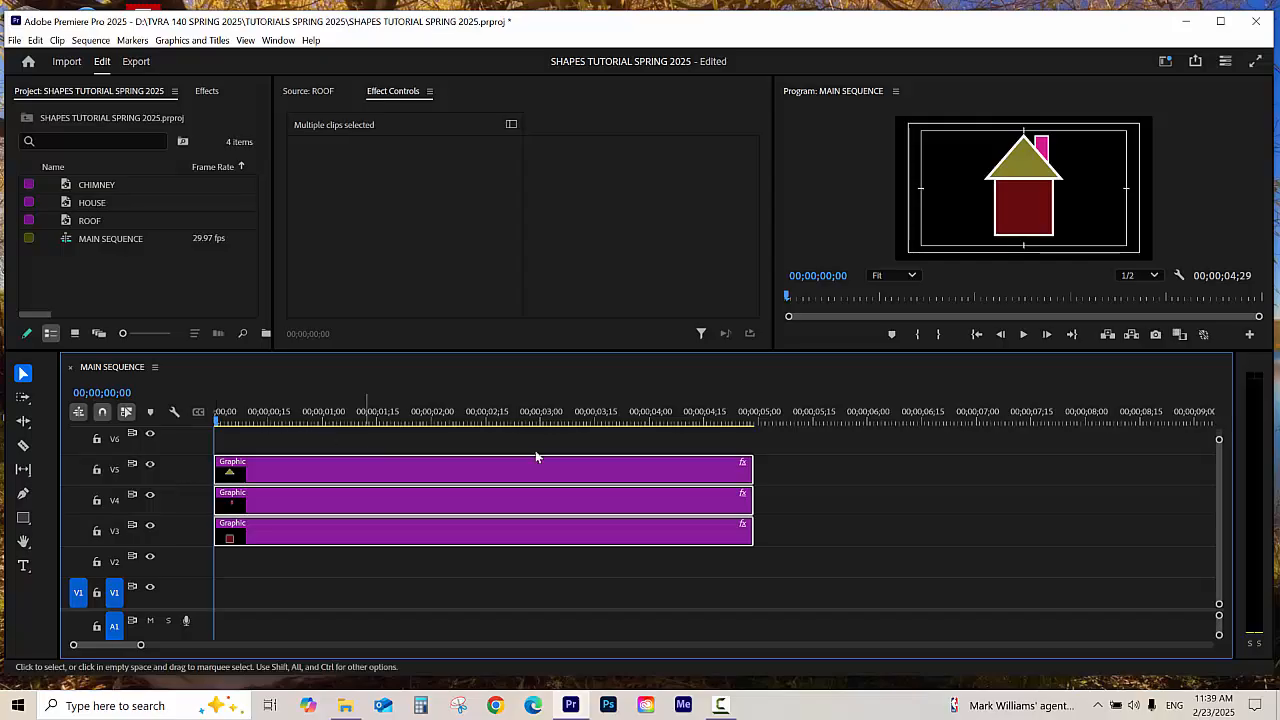
pyautogui.click(824, 477)
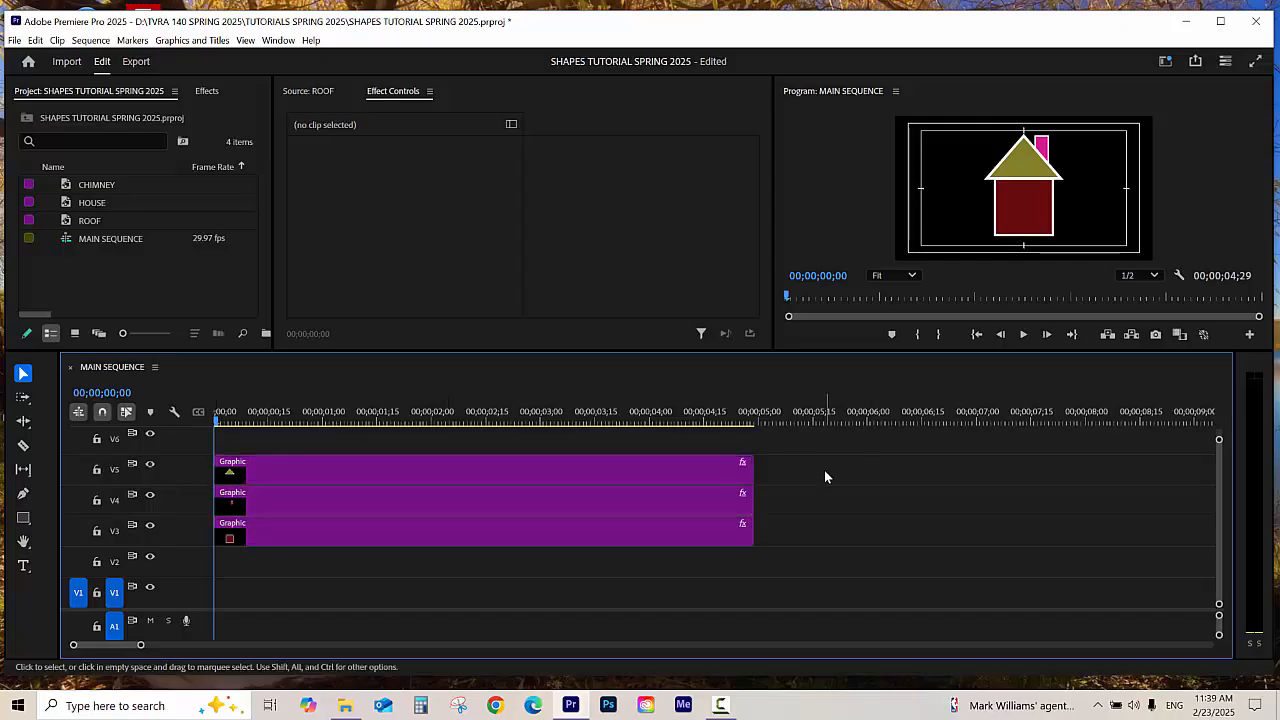
pyautogui.hotkey('ctrl', 's')
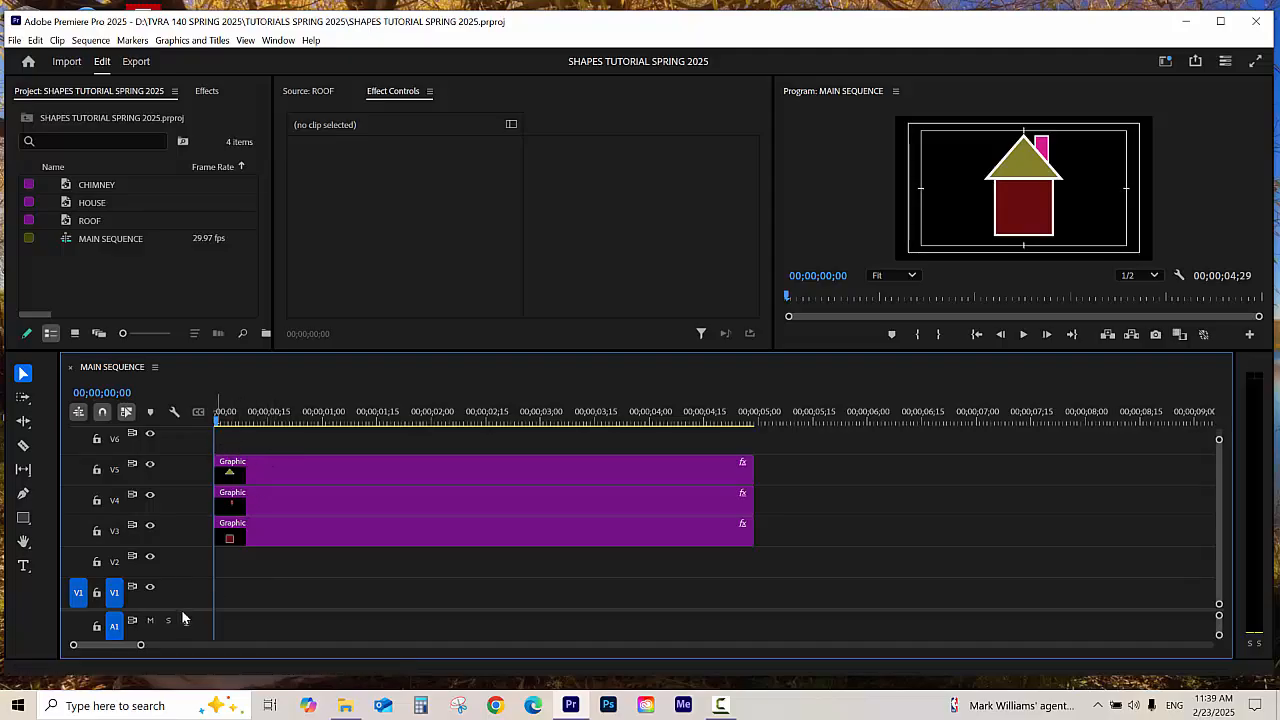
# - Add a new rectangle graphic layer on track V6 above the house clips
pyautogui.moveTo(184, 617); pyautogui.dragTo(185, 621)
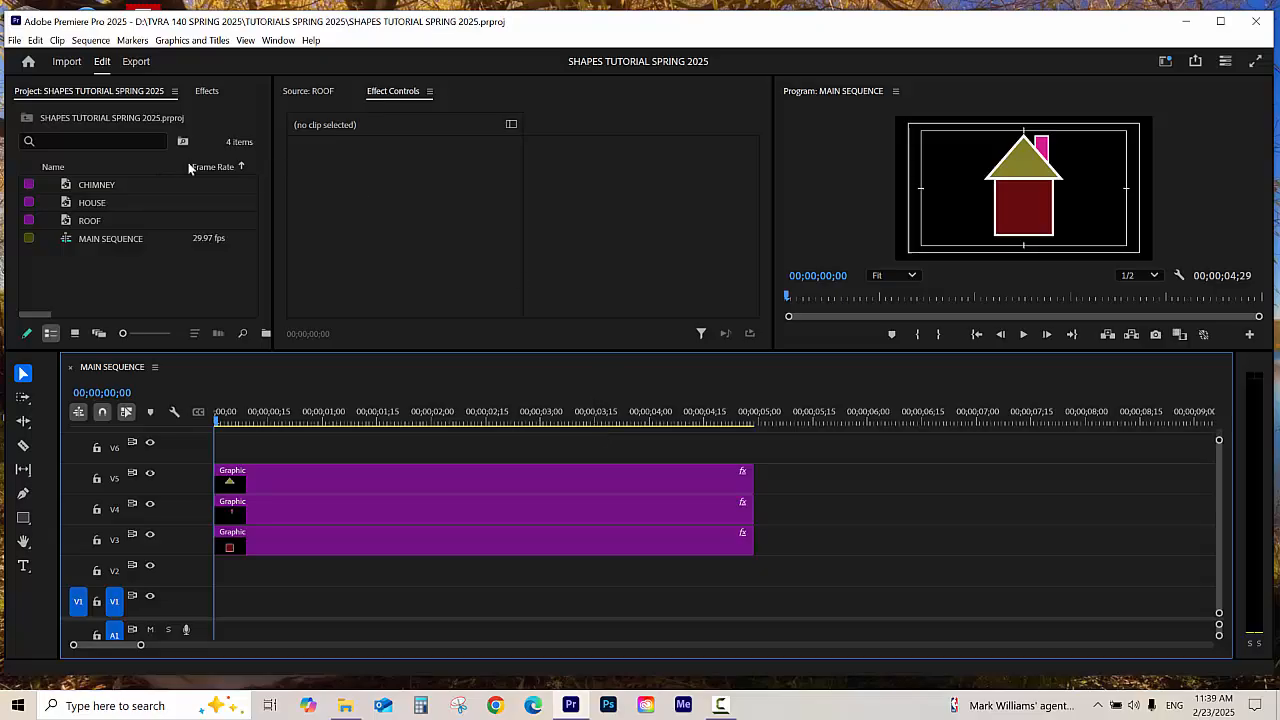
pyautogui.click(192, 42)
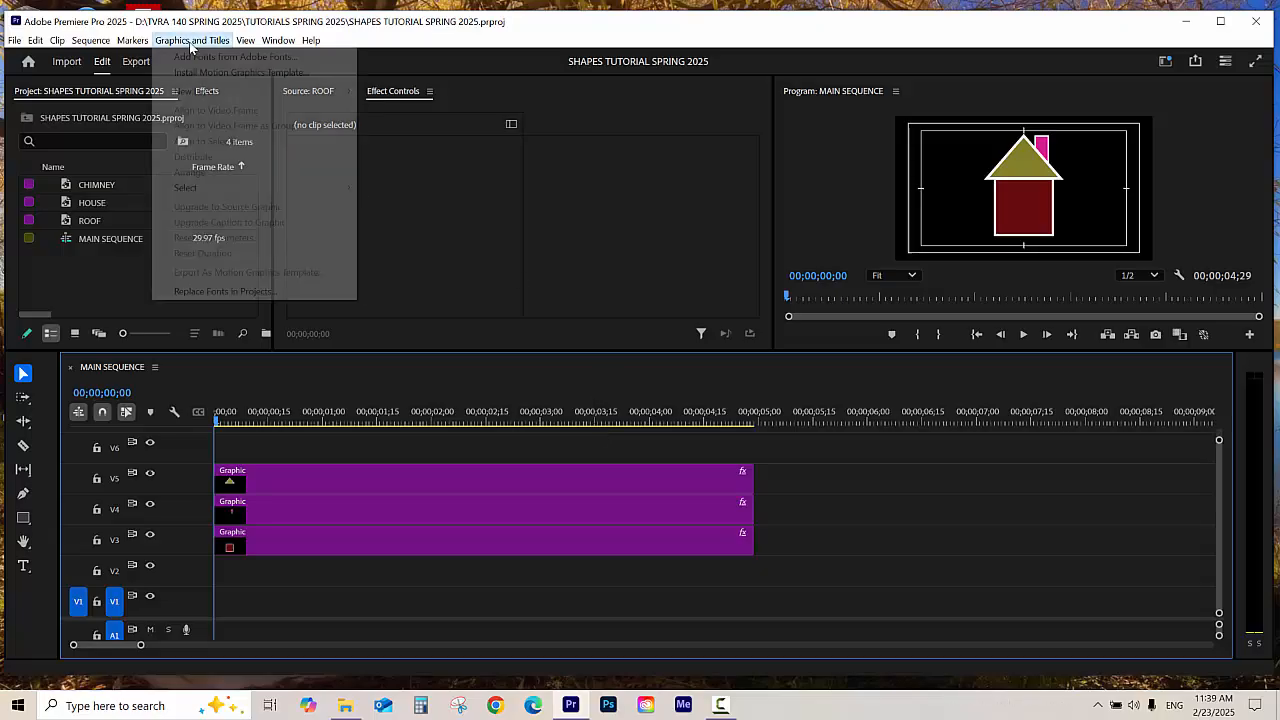
pyautogui.click(940, 637)
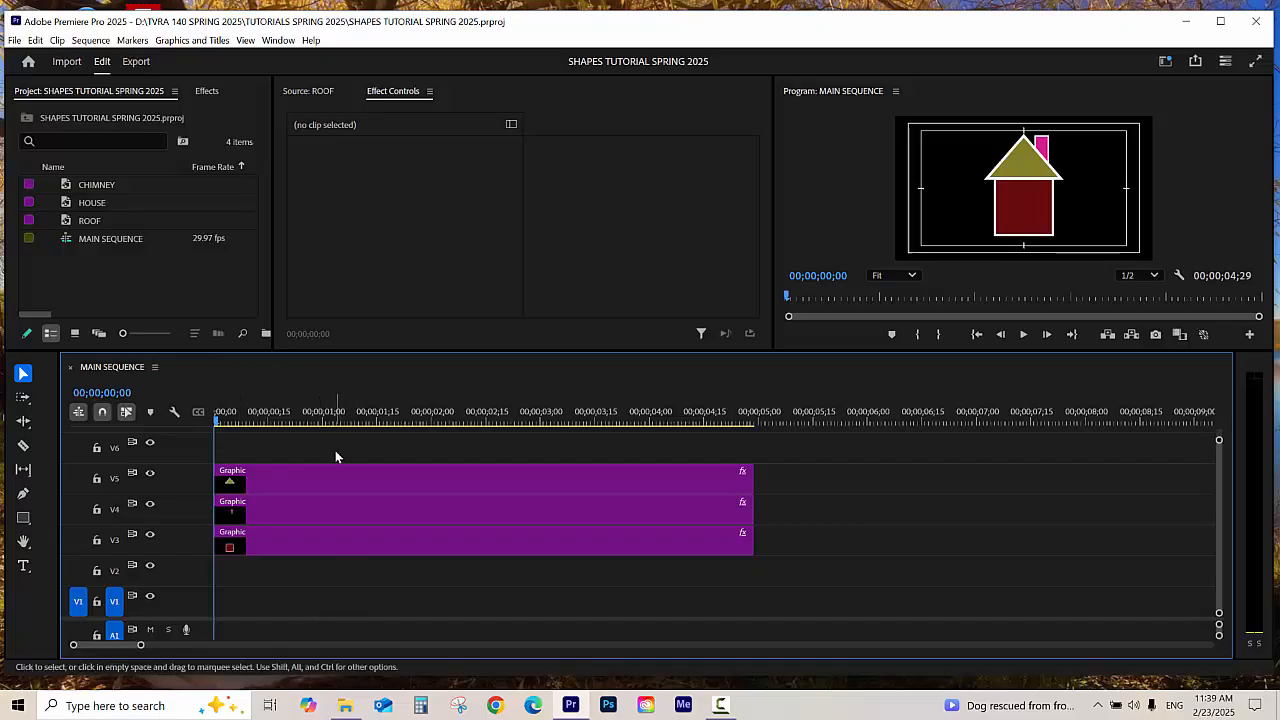
pyautogui.click(201, 42)
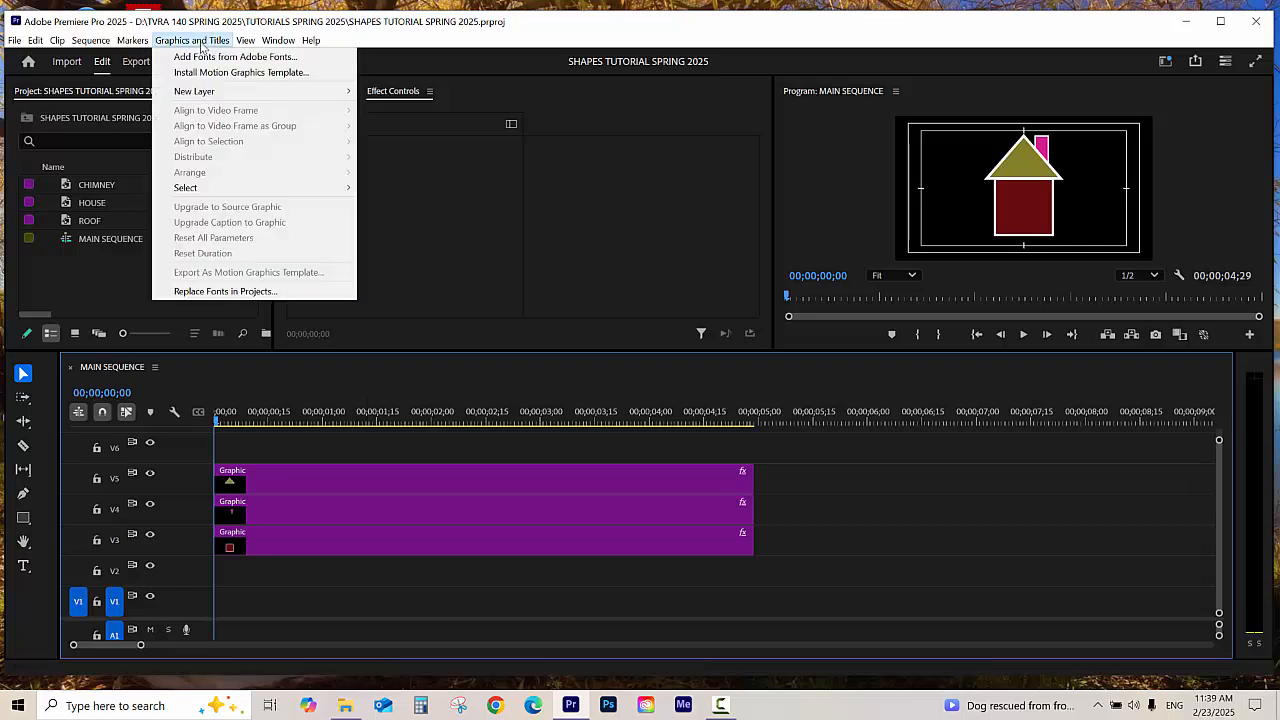
pyautogui.moveTo(221, 95)
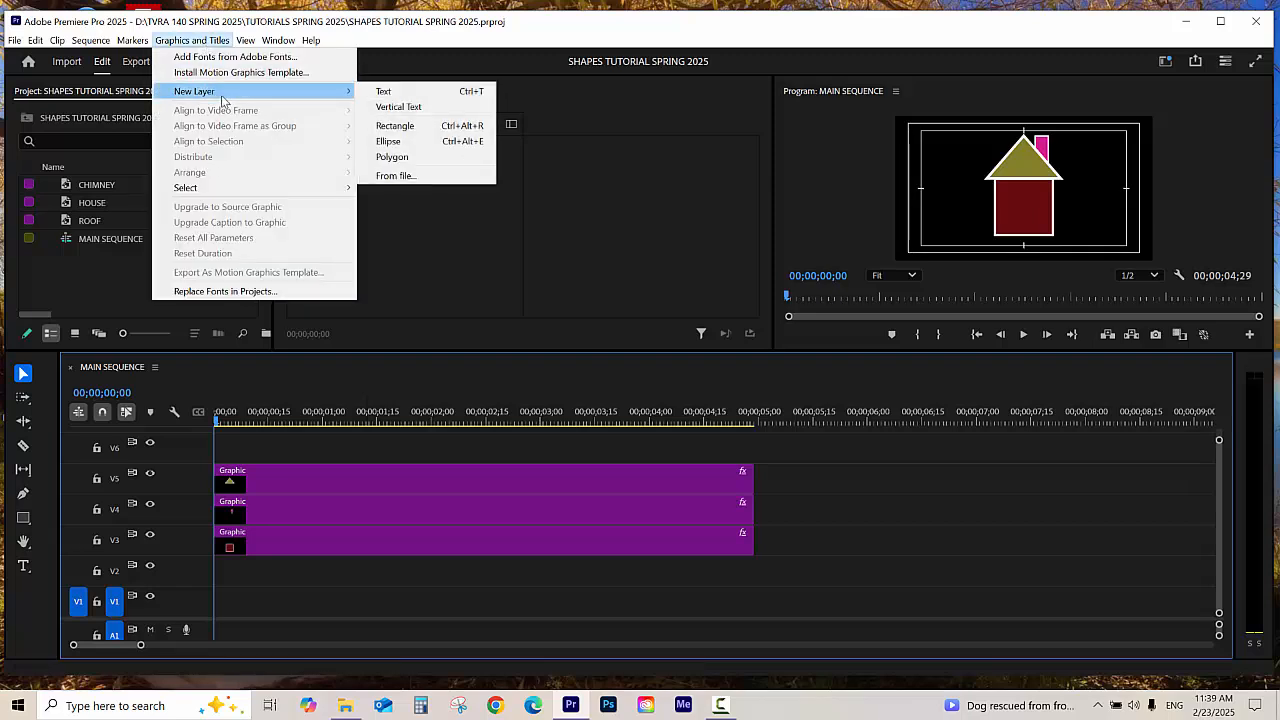
pyautogui.click(423, 131)
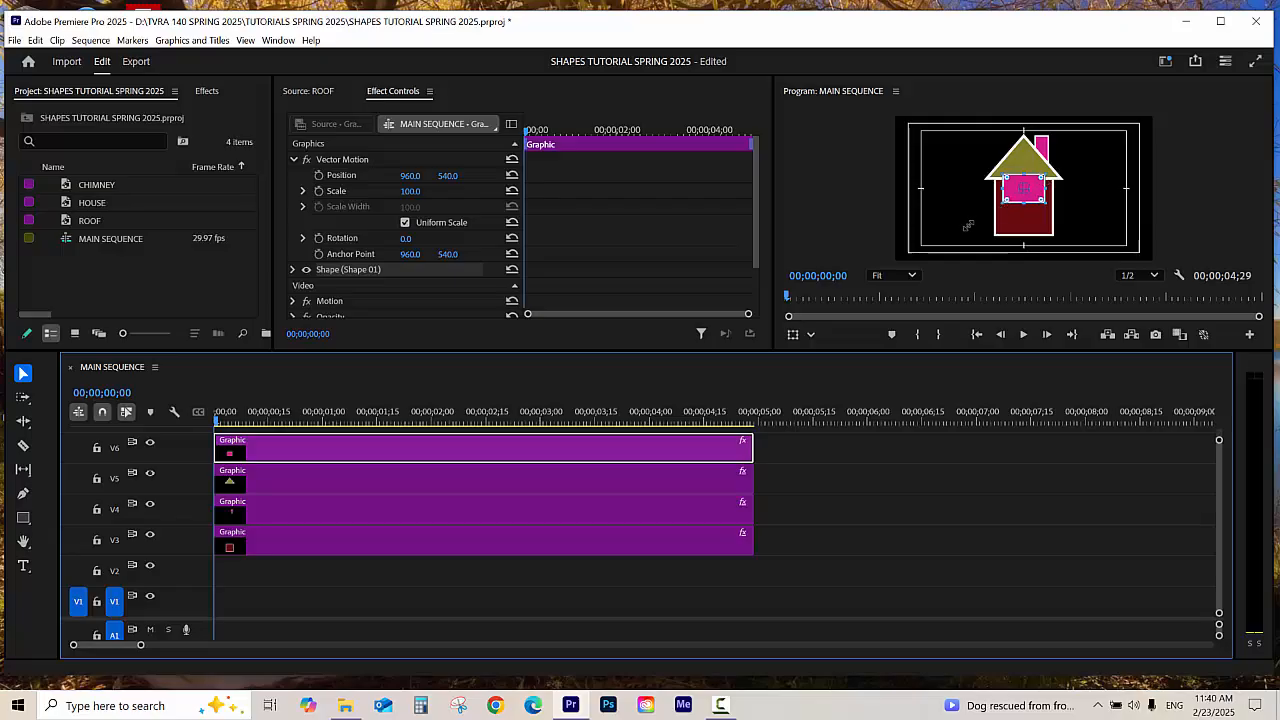
# - Stretch the new rectangle by its corners until it covers the whole video frame
pyautogui.moveTo(968, 226); pyautogui.dragTo(950, 238)
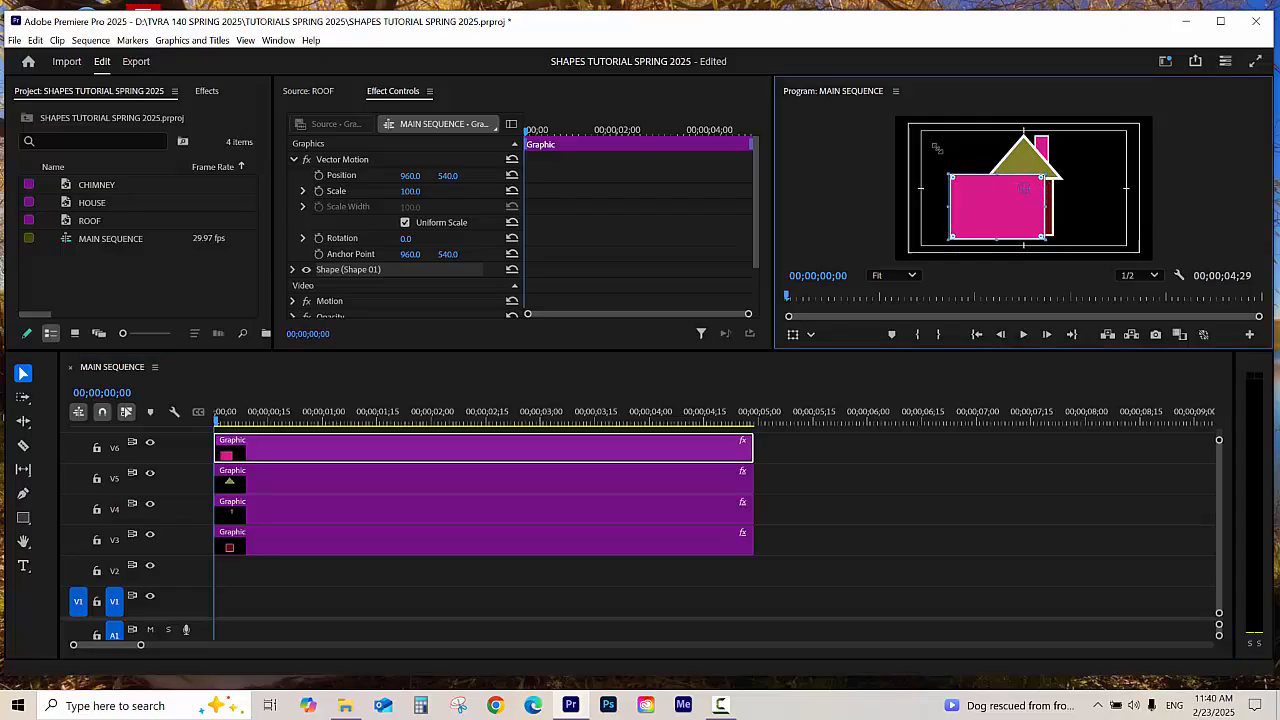
pyautogui.moveTo(950, 176); pyautogui.dragTo(903, 120)
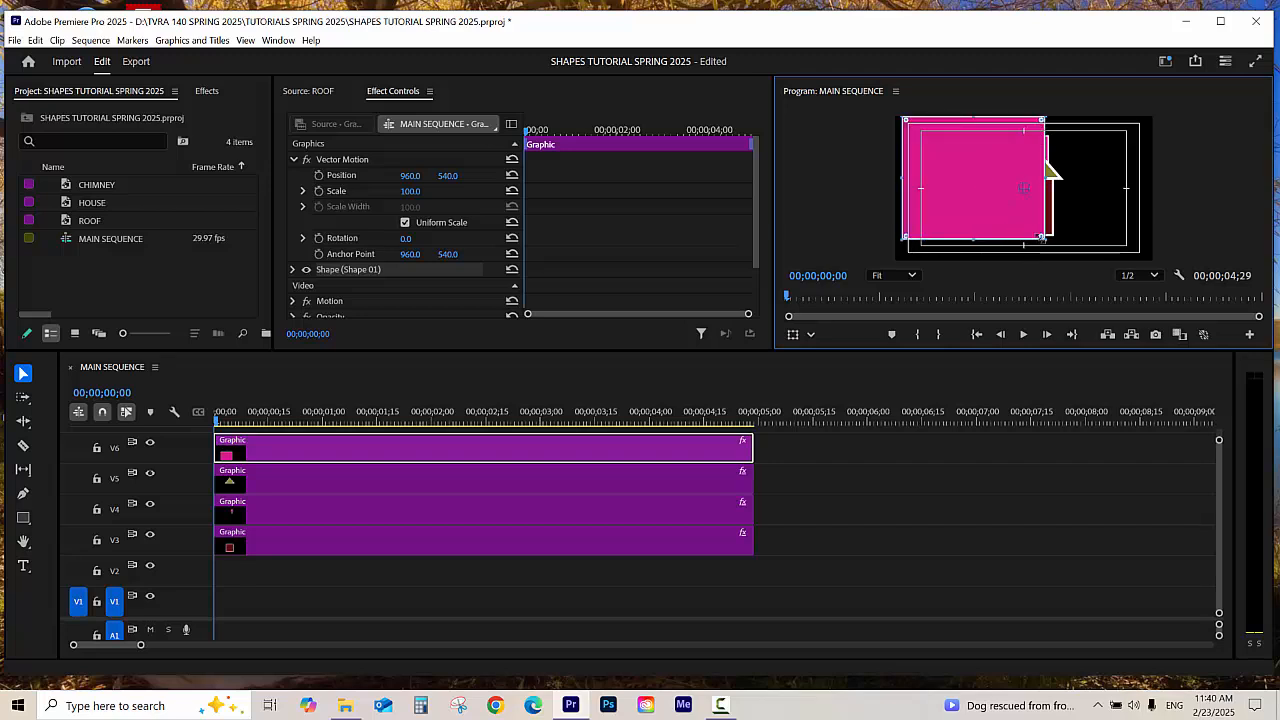
pyautogui.moveTo(1044, 239); pyautogui.dragTo(1157, 267)
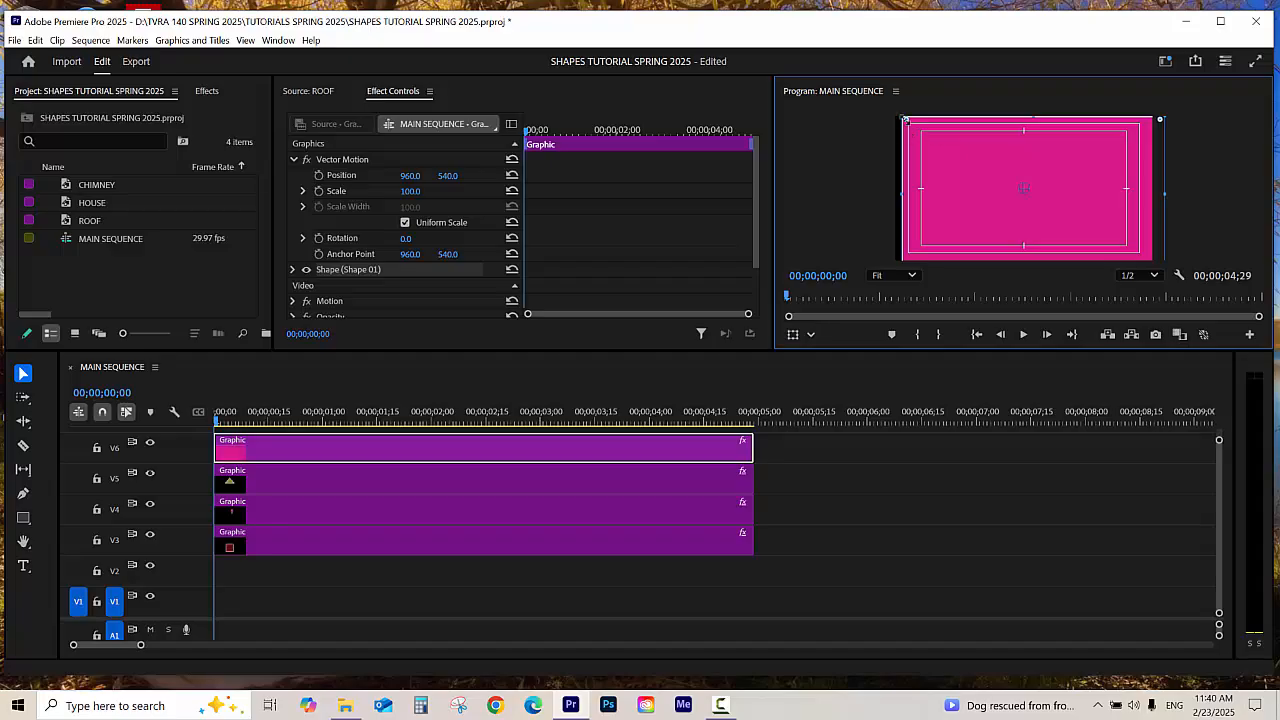
pyautogui.moveTo(905, 118); pyautogui.dragTo(892, 112)
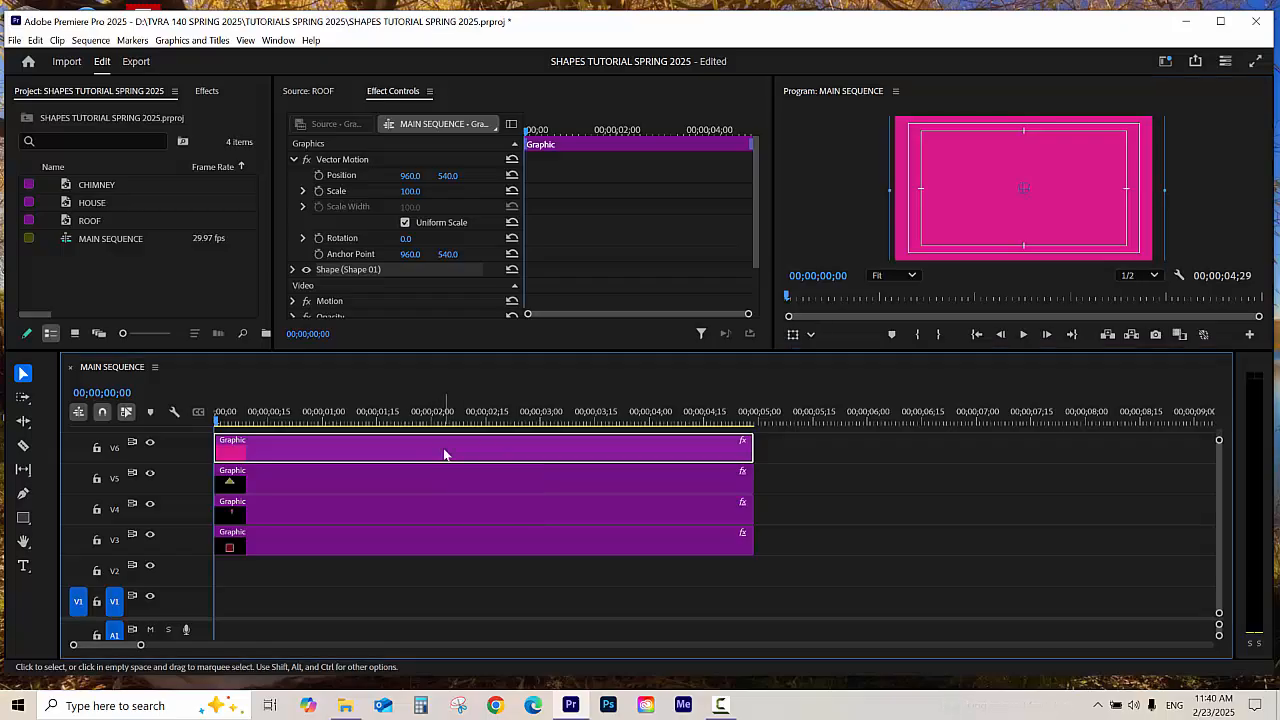
# - Upgrade the rectangle clip to a source graphic, rename its project item BACKGROUND, and save the project
pyautogui.click(196, 42)
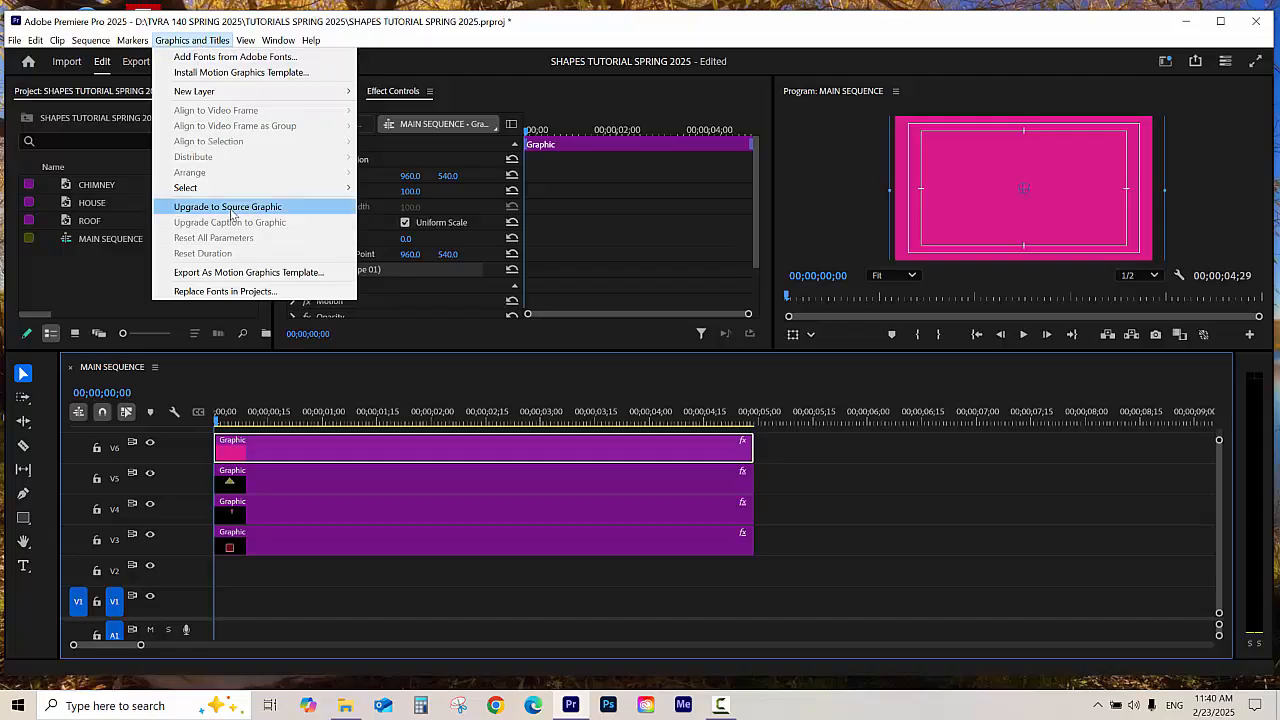
pyautogui.click(230, 208)
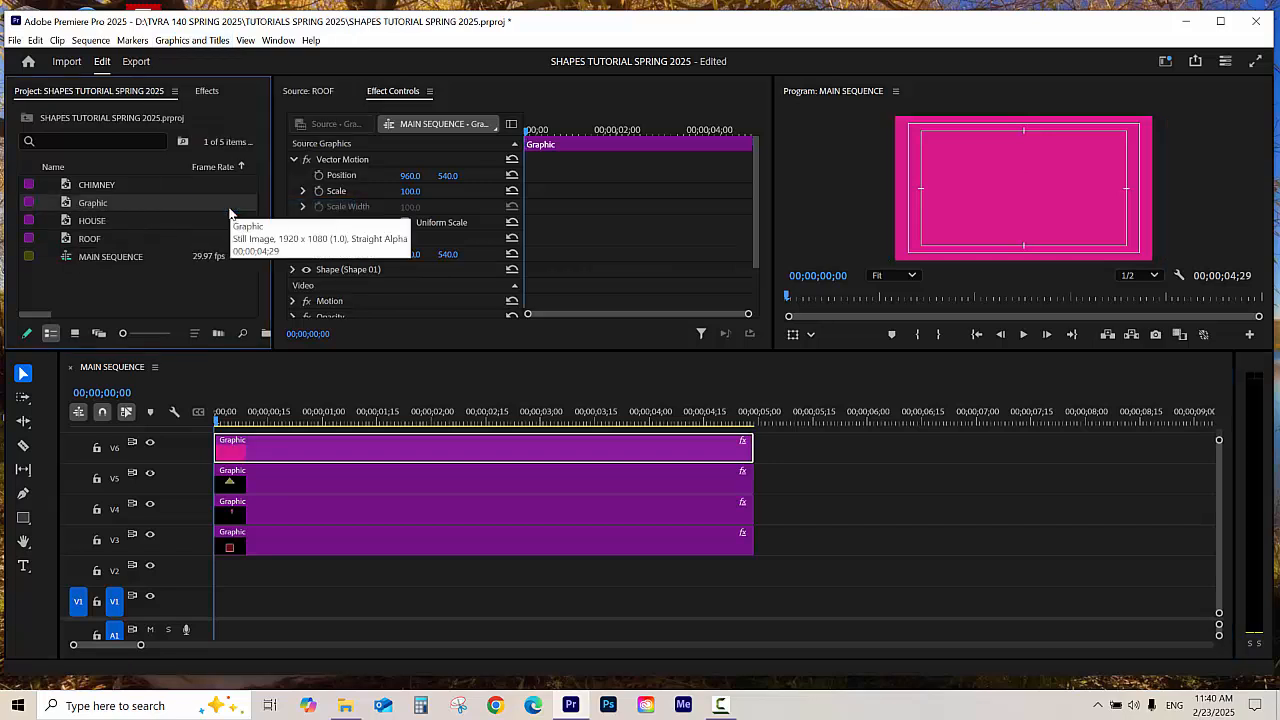
pyautogui.click(101, 205)
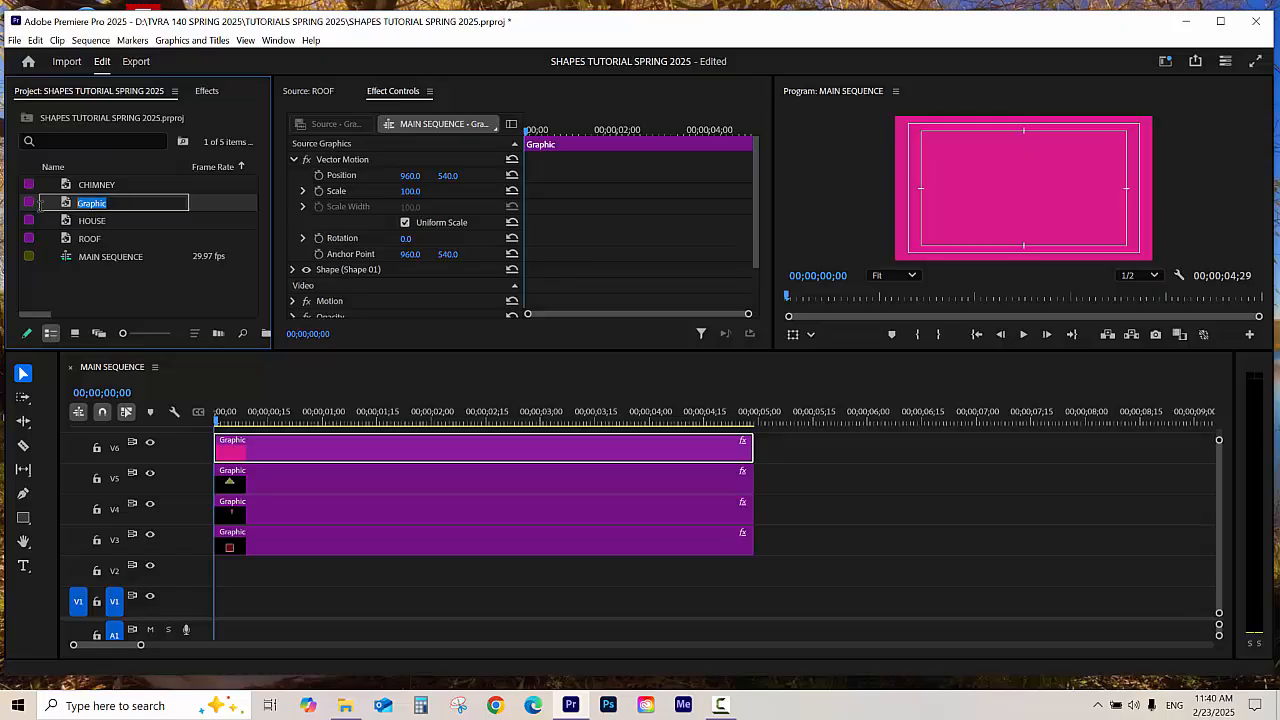
pyautogui.write('BAC')
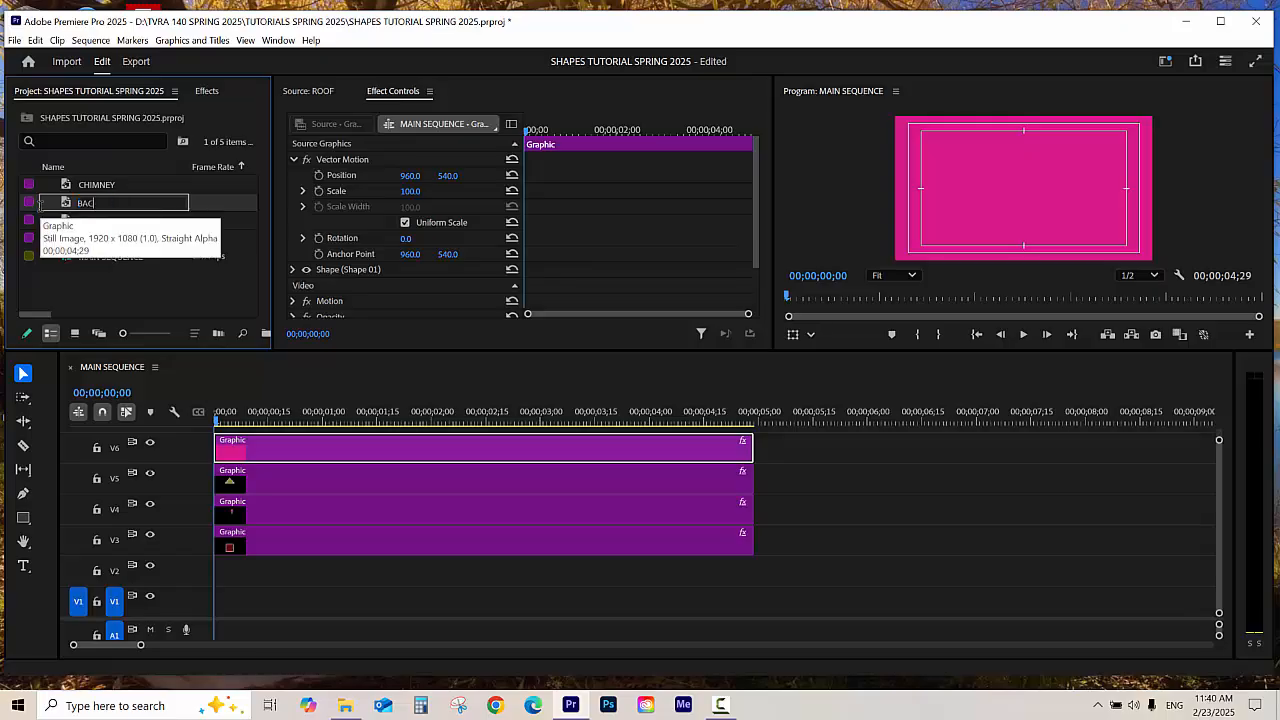
pyautogui.write('KGROUND')
pyautogui.click(98, 293)
pyautogui.hotkey('ctrl', 's')
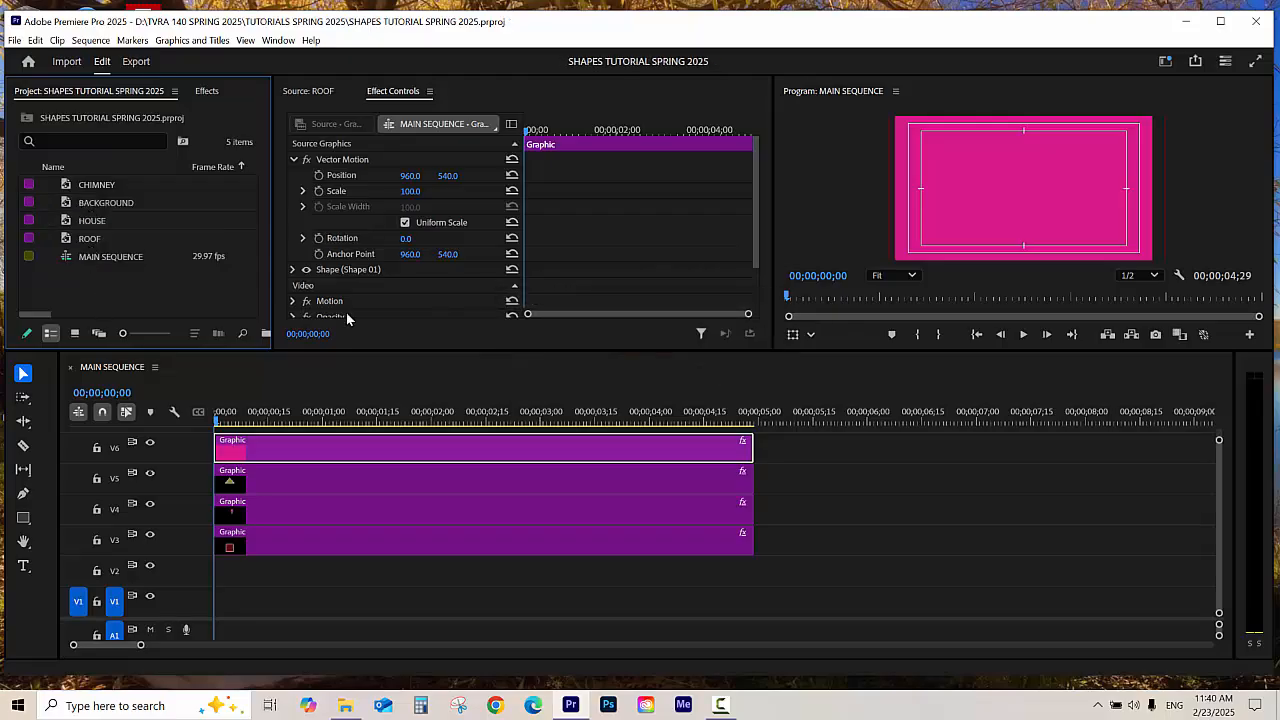
# - Move the background rectangle clip down to track V1 beneath the house clips and open its graphic properties
pyautogui.moveTo(420, 456); pyautogui.dragTo(521, 603)
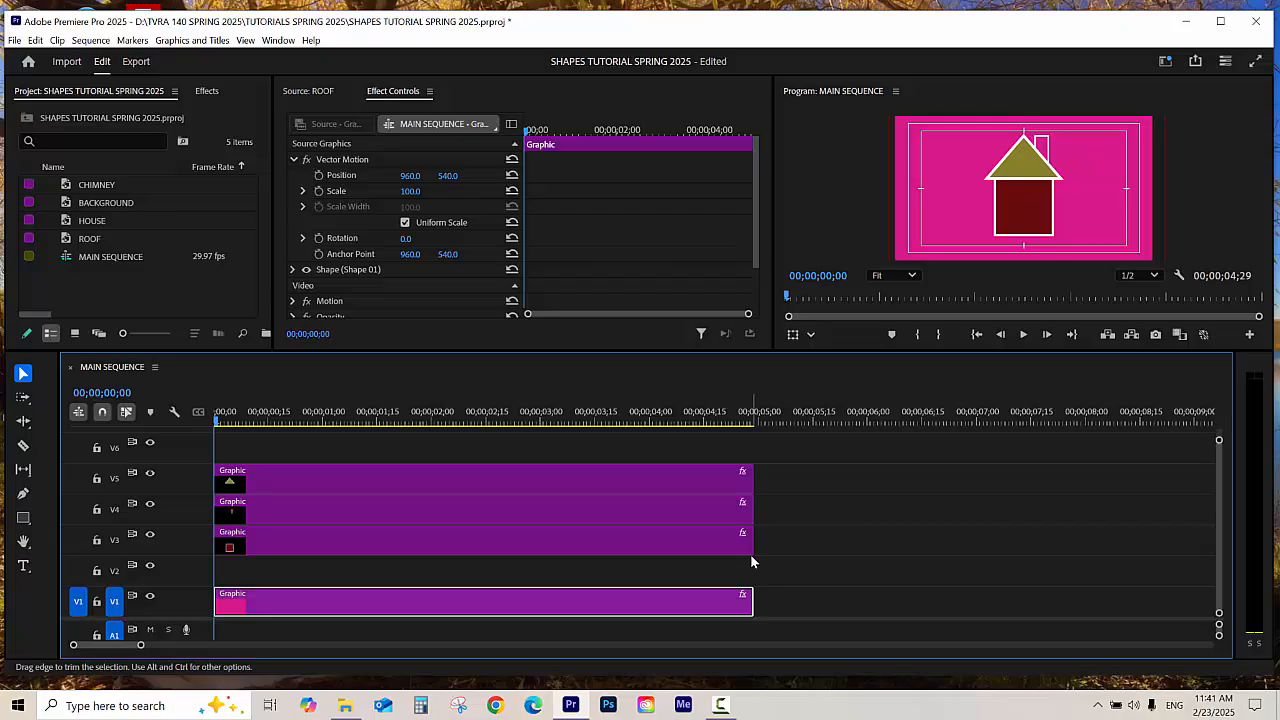
pyautogui.doubleClick(374, 608)
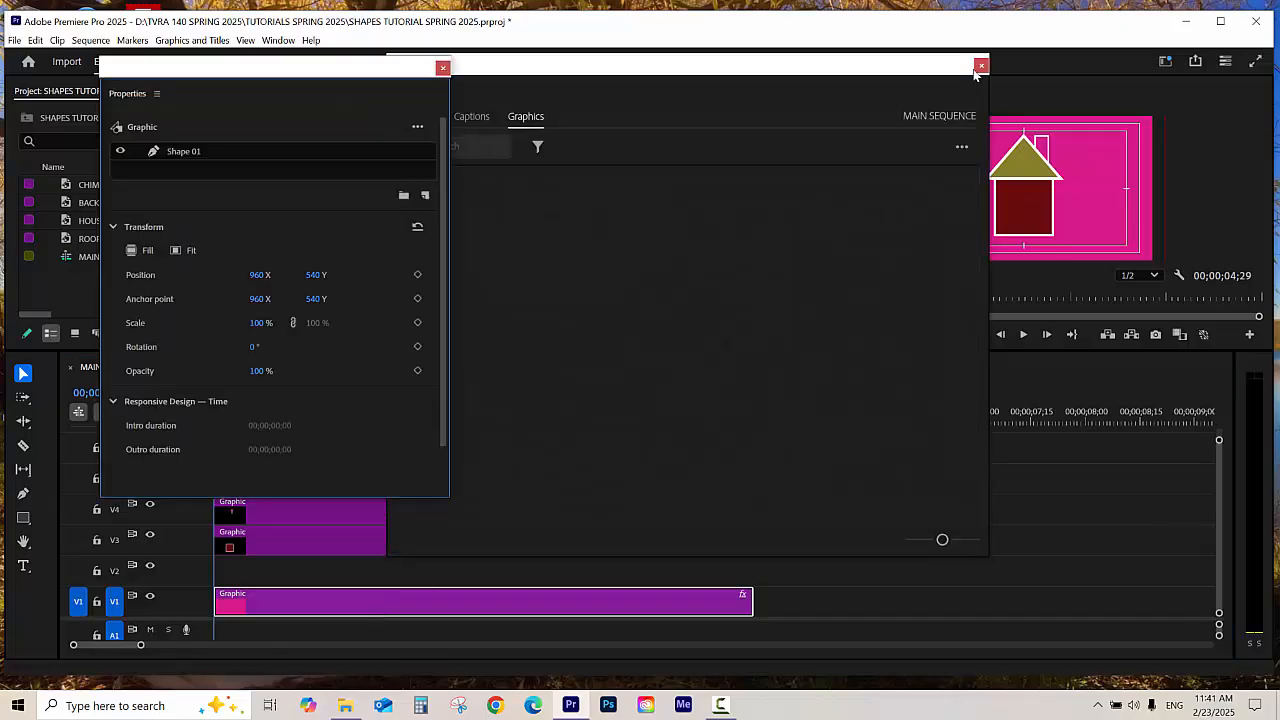
pyautogui.click(980, 66)
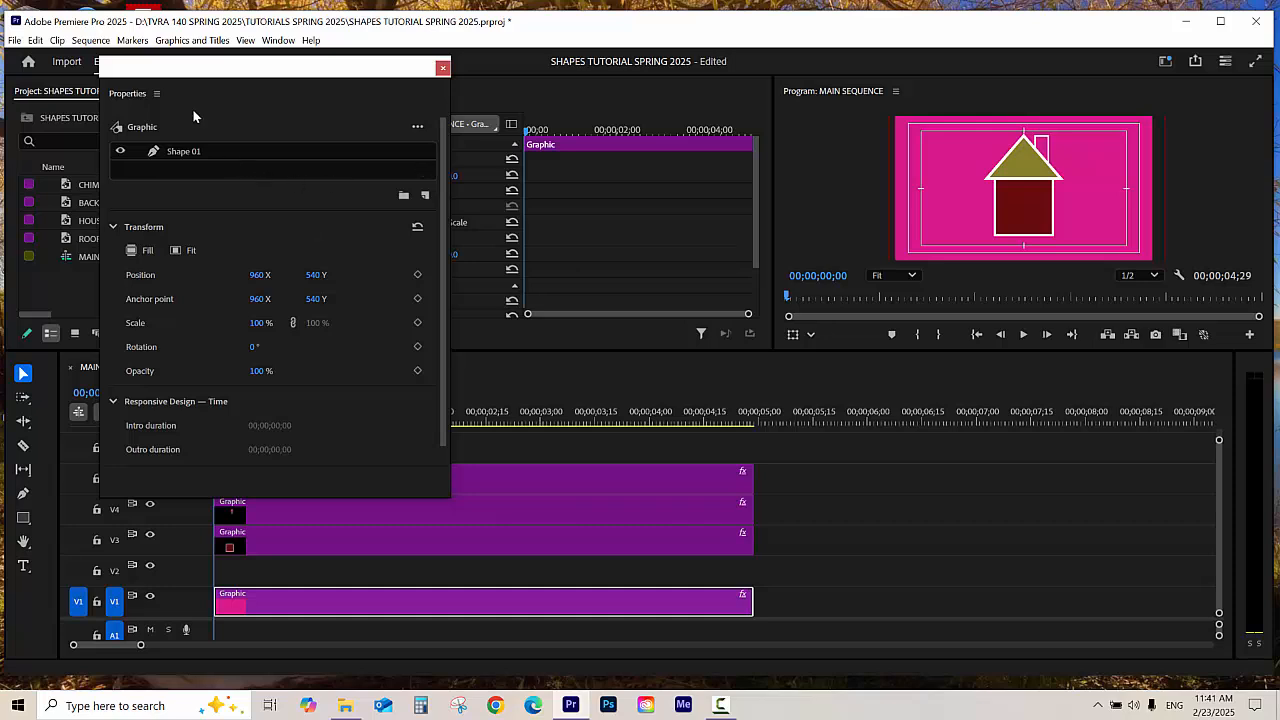
# - Rename the background clip's Shape 01 layer to BACKGROUND and turn off its stroke
pyautogui.click(200, 155)
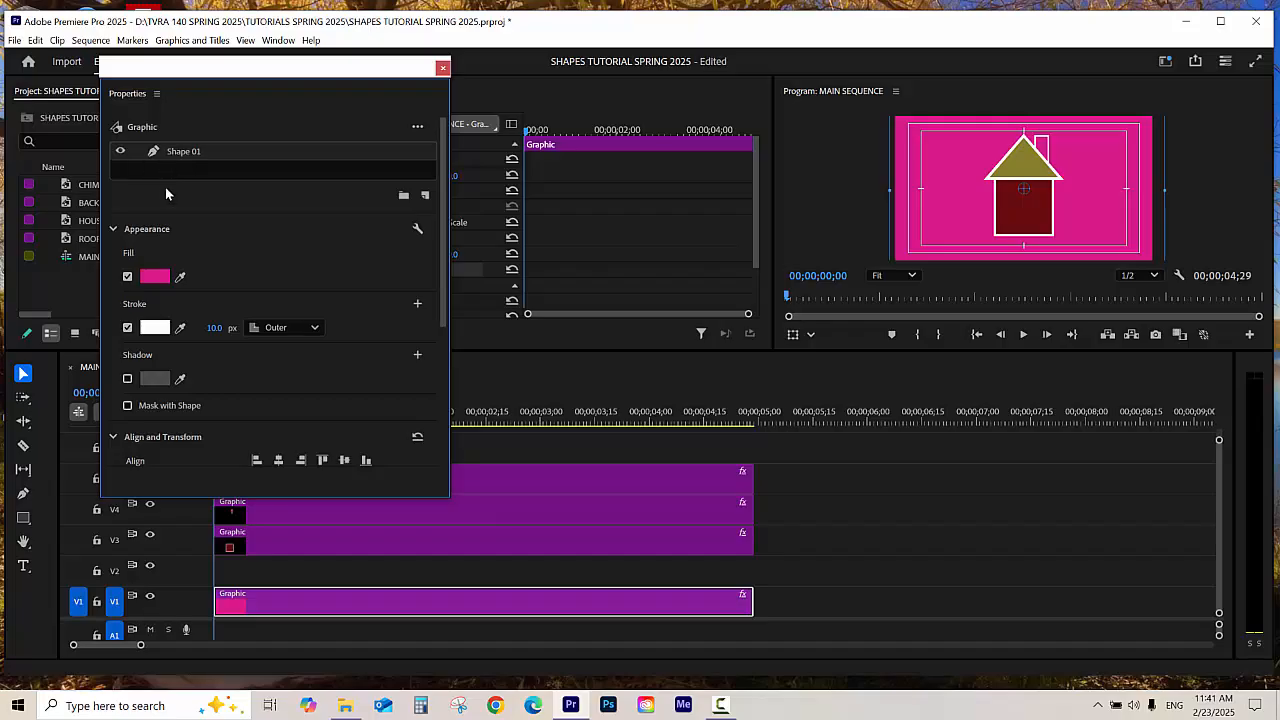
pyautogui.click(186, 168)
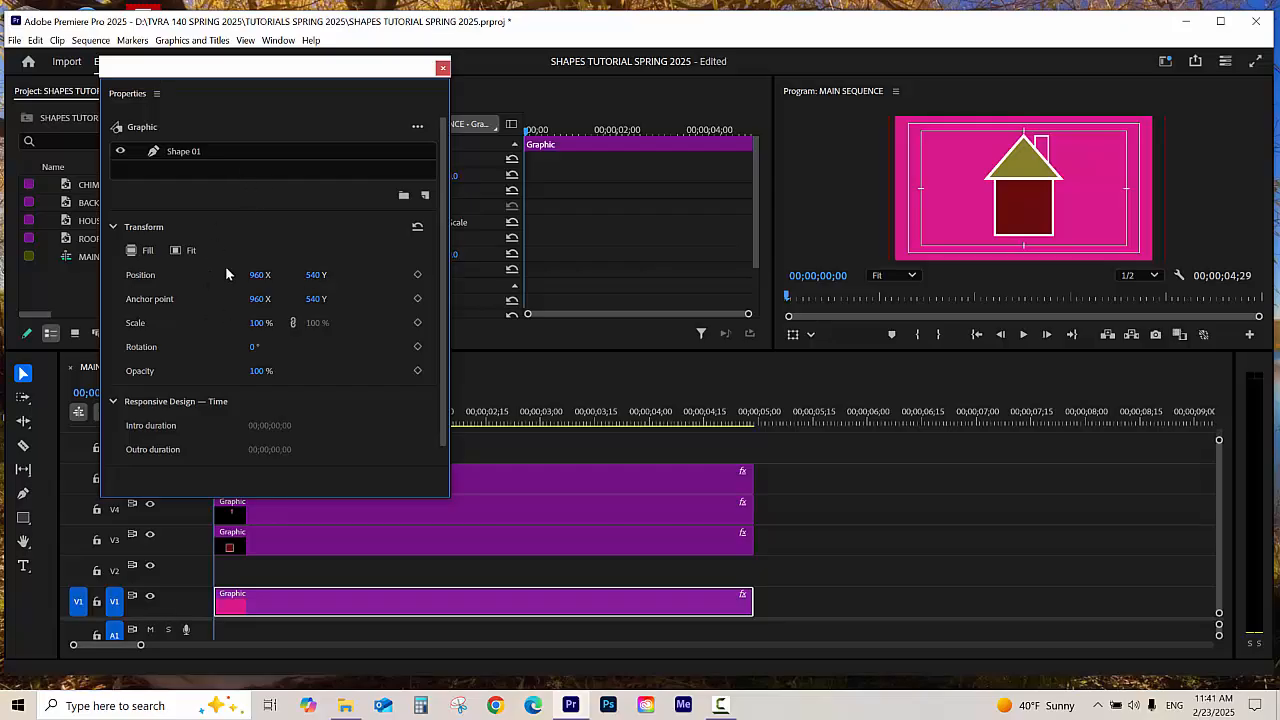
pyautogui.click(225, 154)
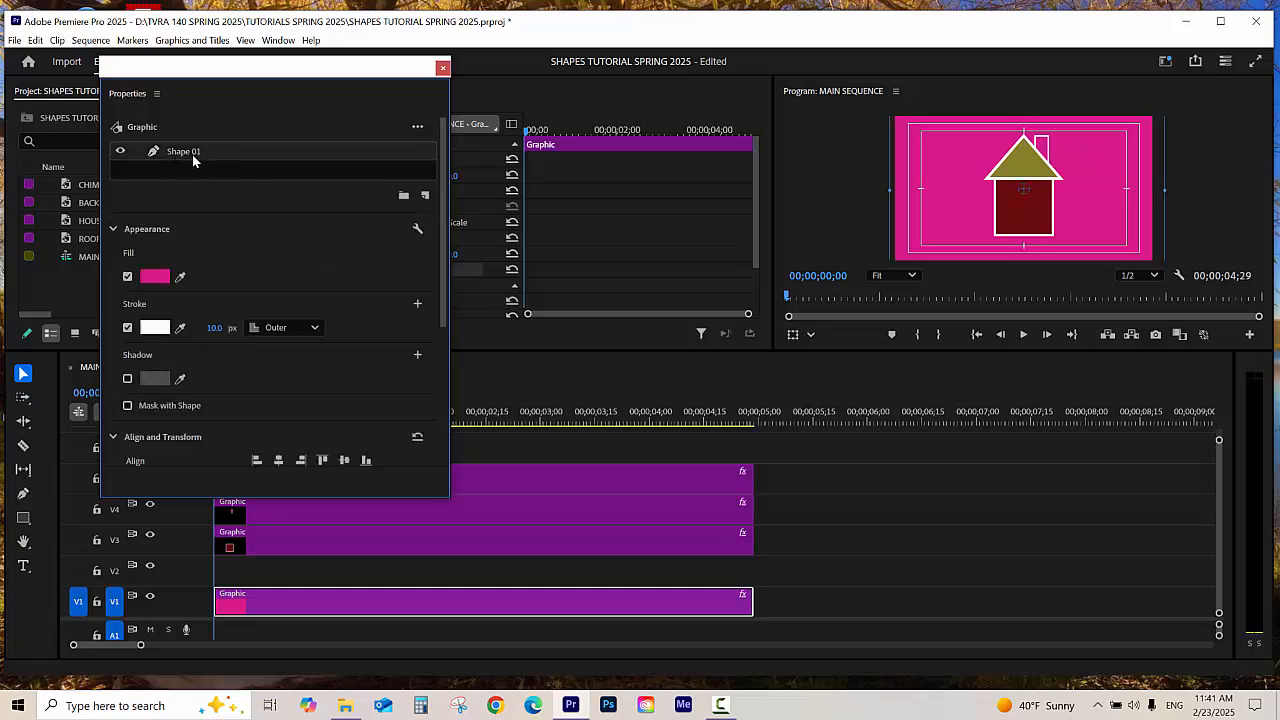
pyautogui.doubleClick(199, 151)
pyautogui.write('BACKGROUND')
pyautogui.press('Return')
pyautogui.click(127, 327)
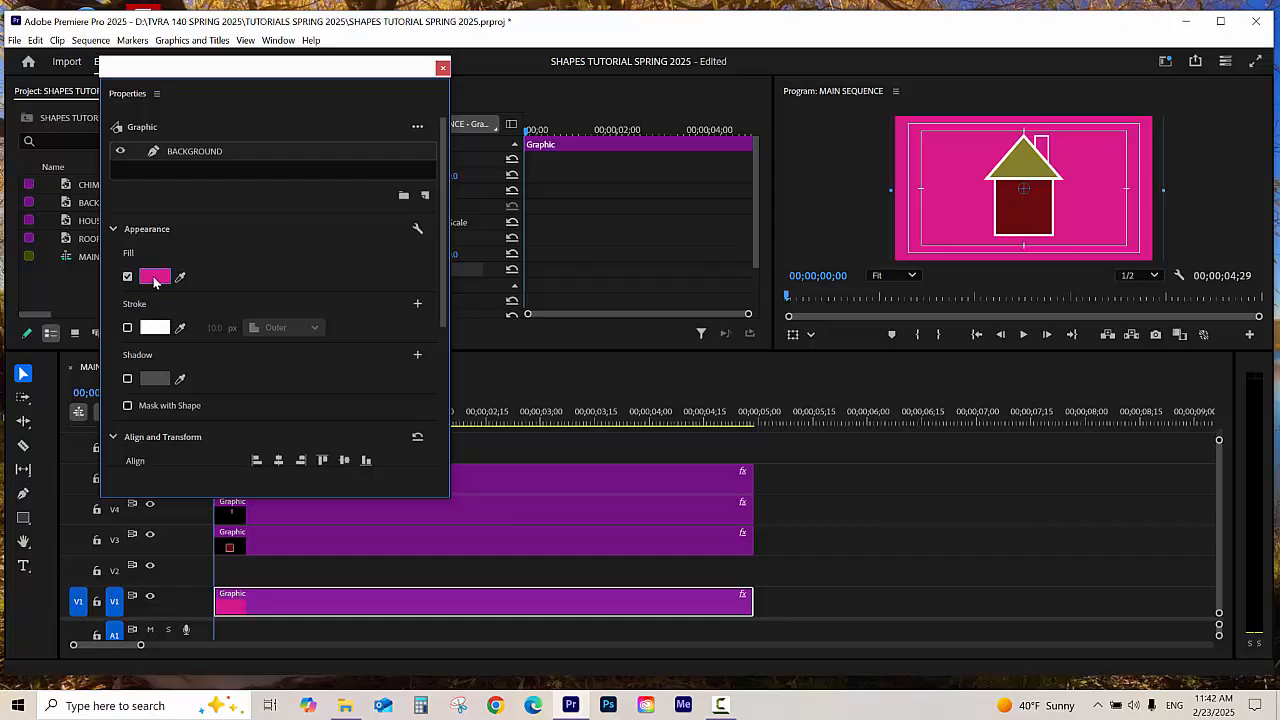
# - Change the BACKGROUND shape's fill to a linear gradient with the start color stop set to turquoise 1EC7C9
pyautogui.click(155, 278)
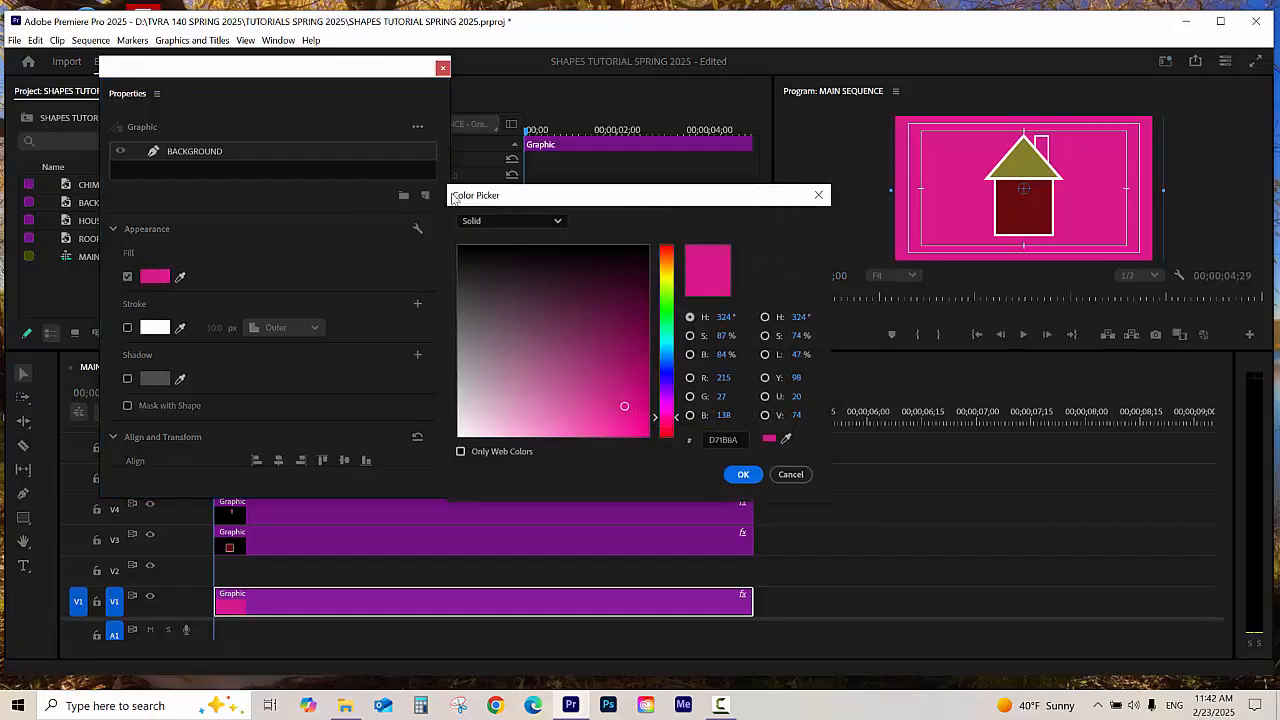
pyautogui.moveTo(606, 202); pyautogui.dragTo(592, 178)
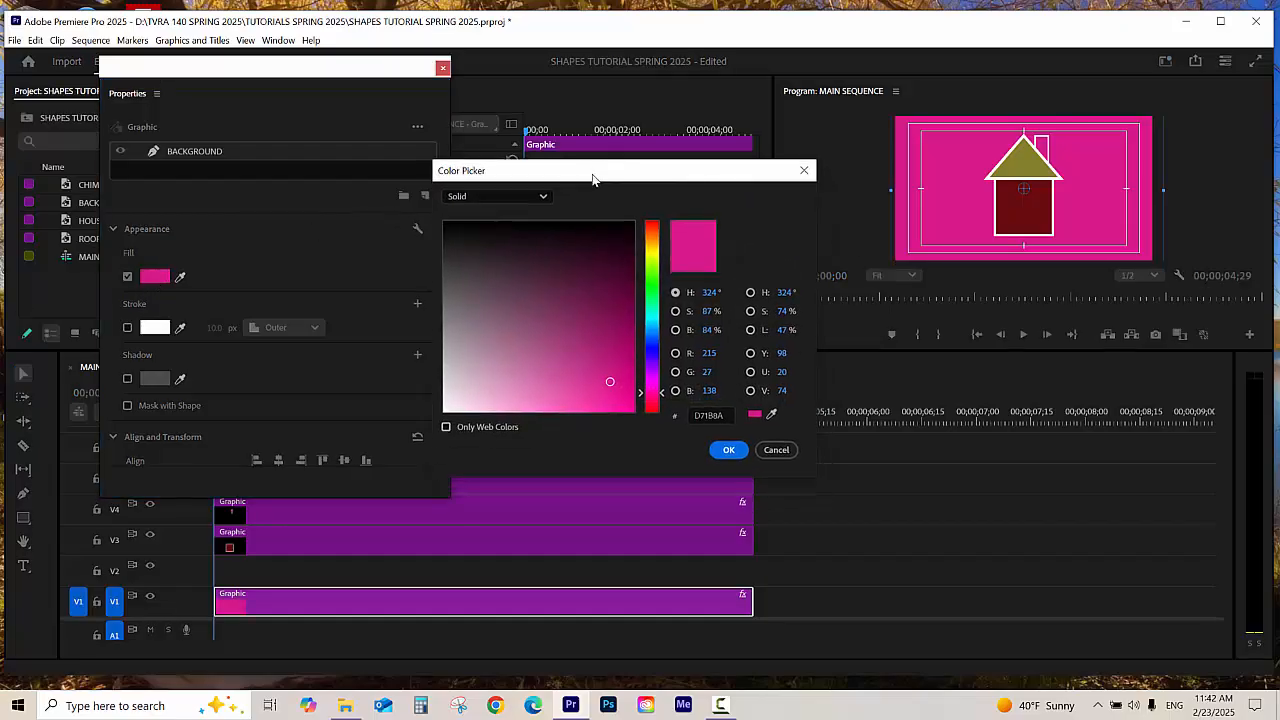
pyautogui.click(543, 197)
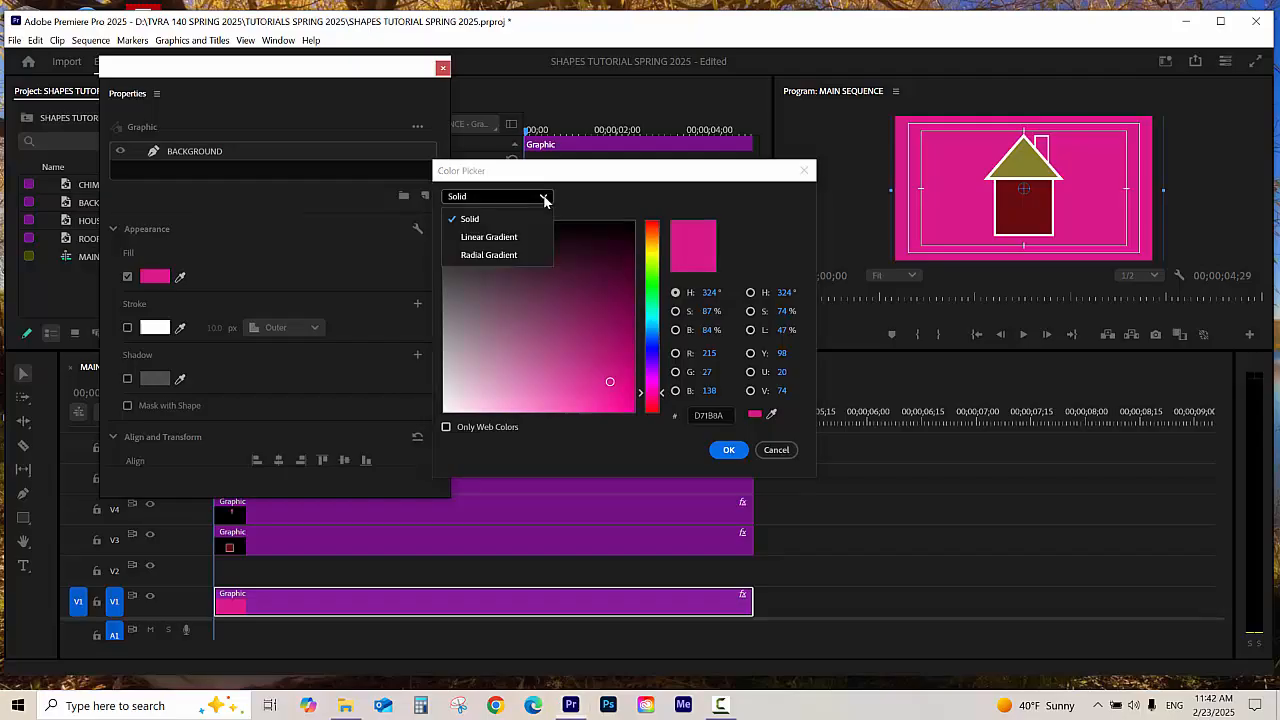
pyautogui.click(517, 240)
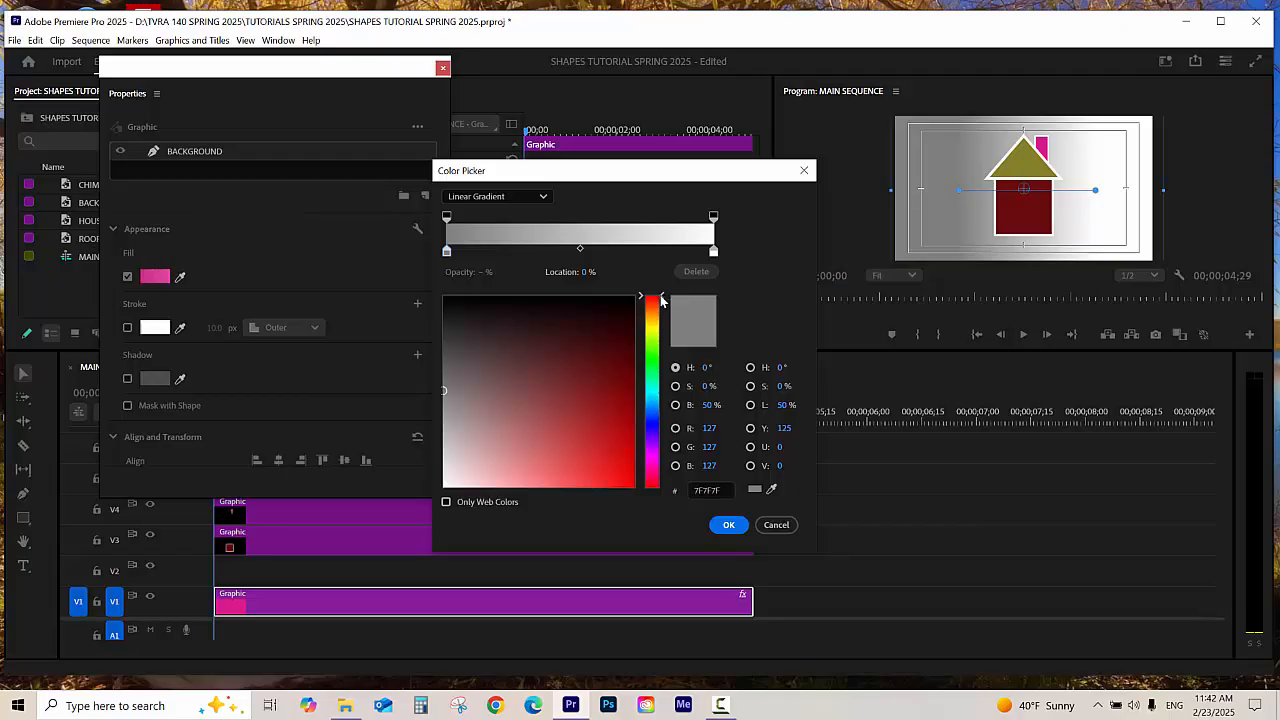
pyautogui.moveTo(661, 301); pyautogui.dragTo(664, 395)
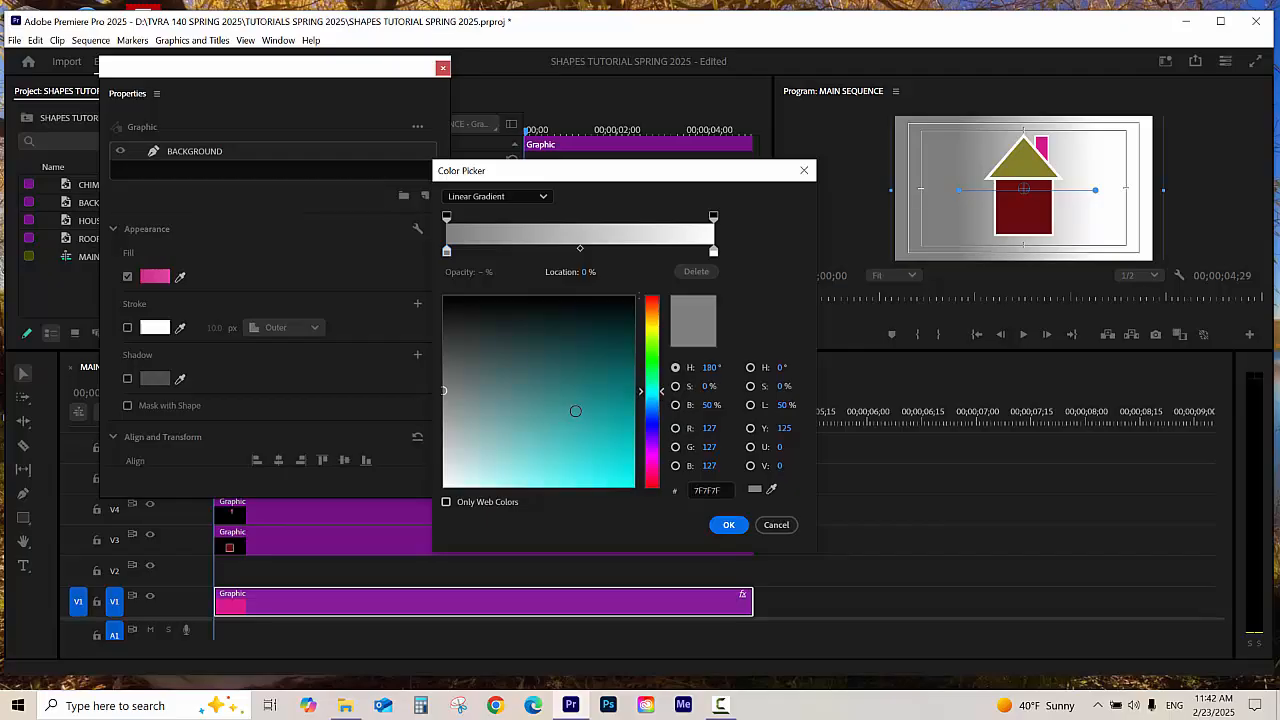
pyautogui.moveTo(577, 411); pyautogui.dragTo(605, 446)
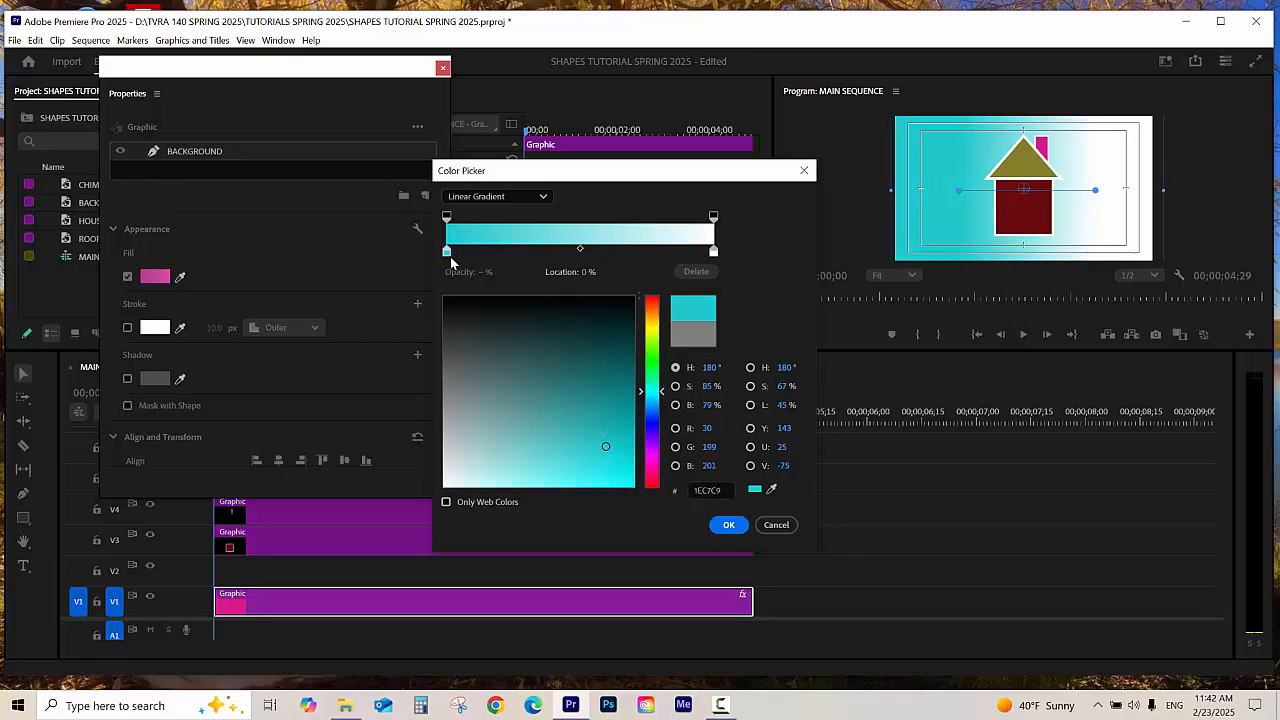
# - Set the end color stop of the BACKGROUND gradient to blue-violet 5C59C4, apply the fill, and save the project
pyautogui.click(713, 252)
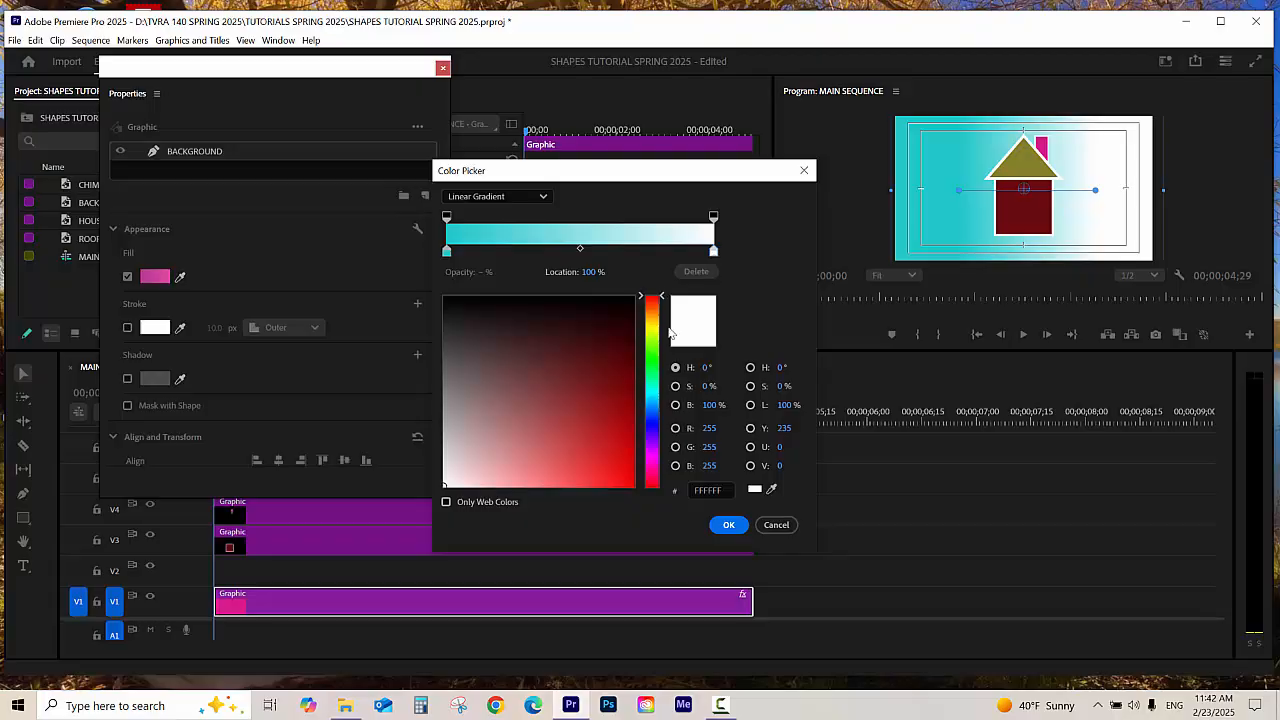
pyautogui.moveTo(652, 300); pyautogui.dragTo(649, 430)
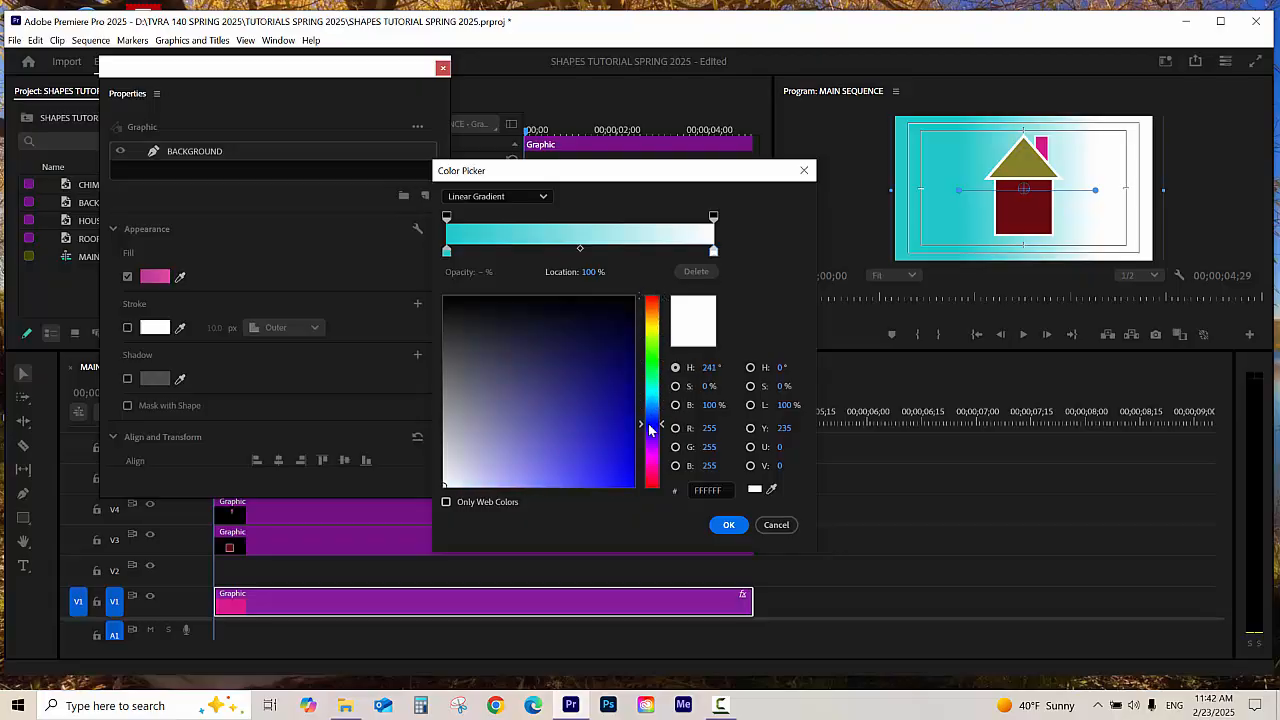
pyautogui.moveTo(572, 390)
pyautogui.mouseDown()
pyautogui.moveTo(586, 409)
pyautogui.moveTo(577, 436)
pyautogui.moveTo(546, 440)
pyautogui.mouseUp()
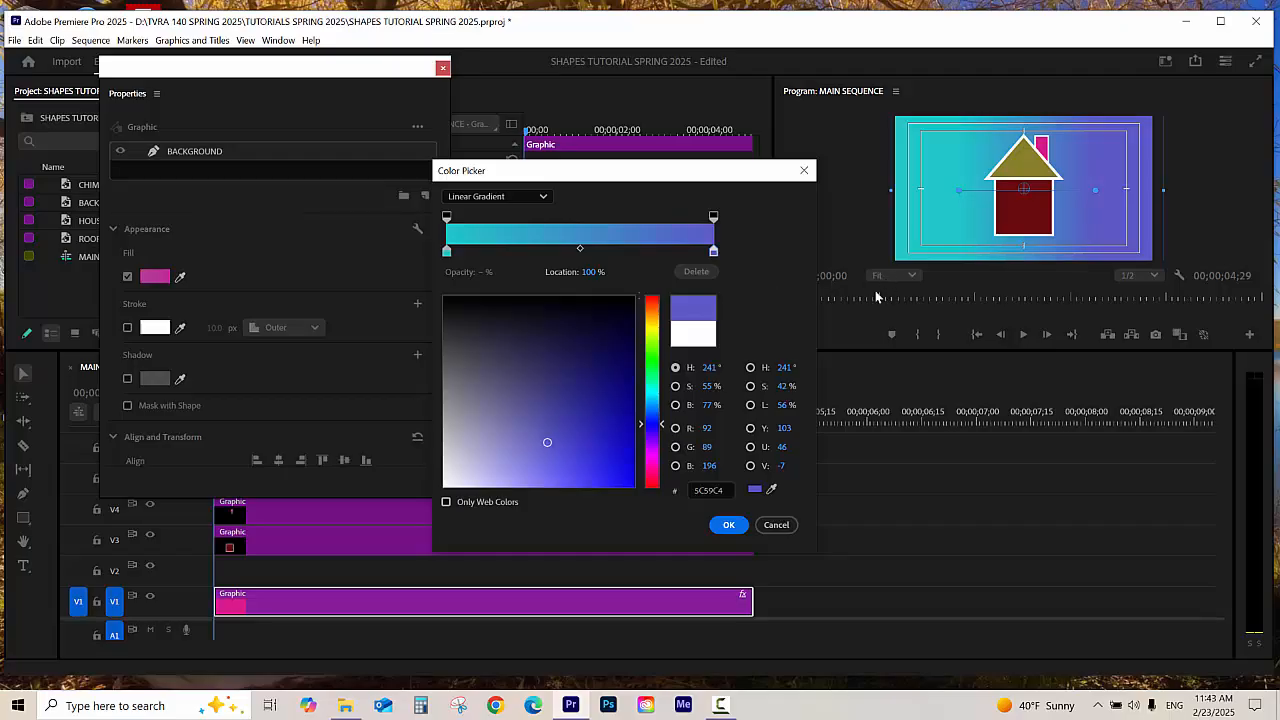
pyautogui.click(729, 525)
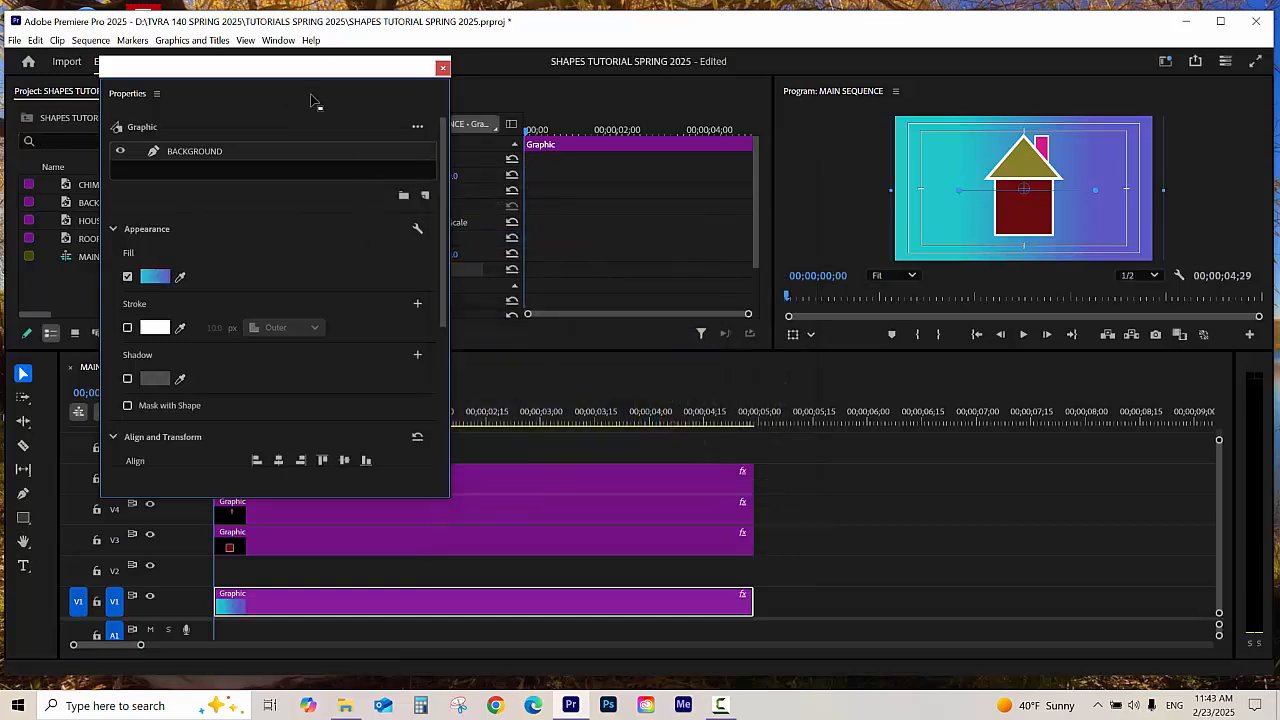
pyautogui.click(443, 68)
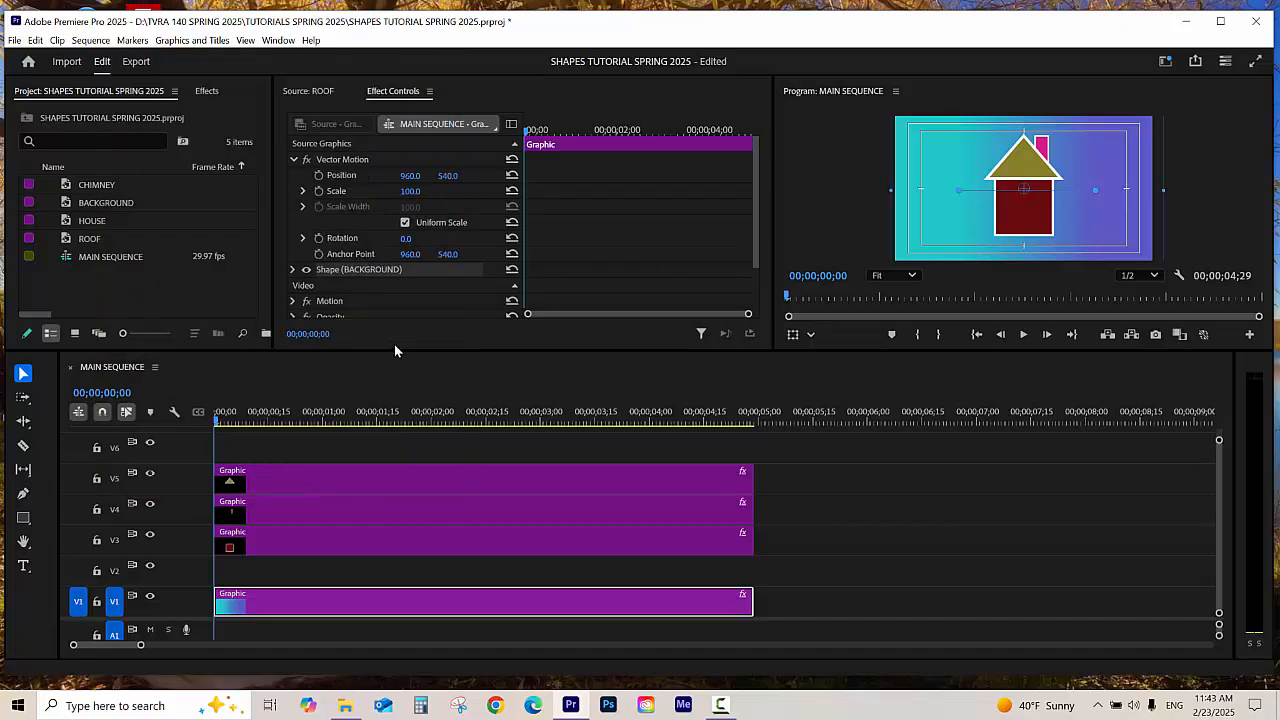
pyautogui.hotkey('ctrl', 's')
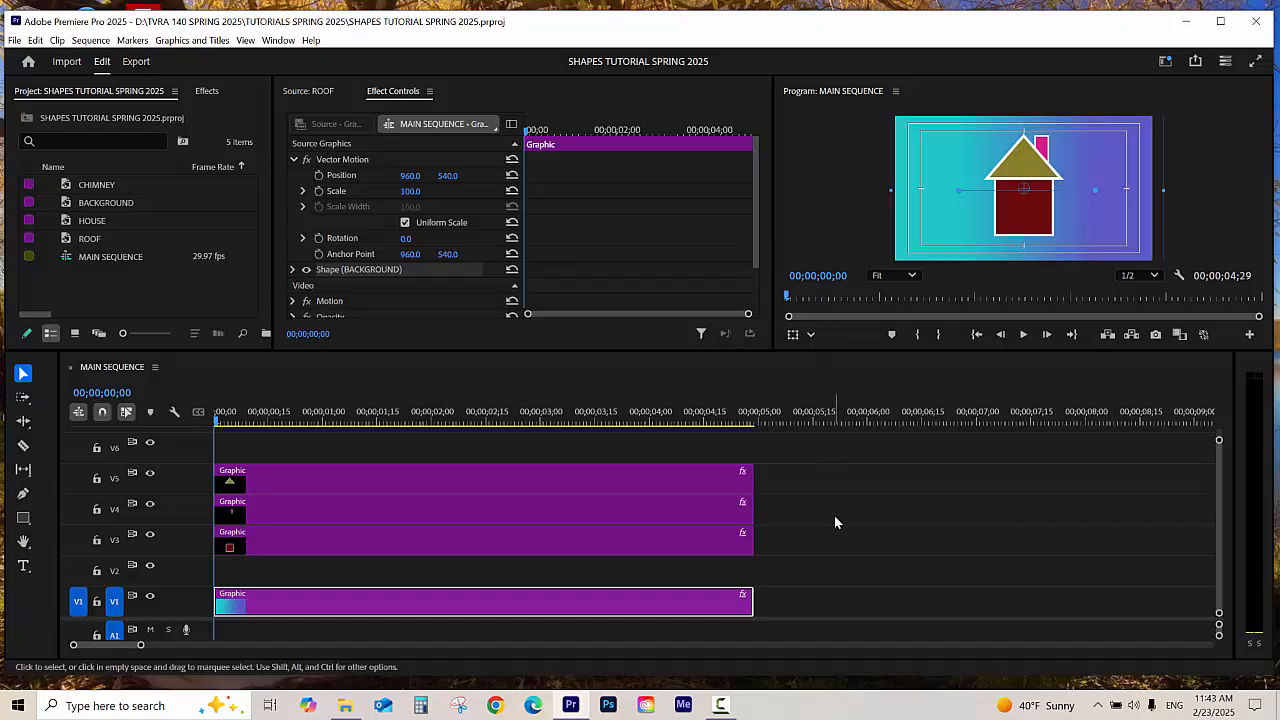
# - Add a new rectangle graphic as its own clip on the timeline
pyautogui.click(772, 575)
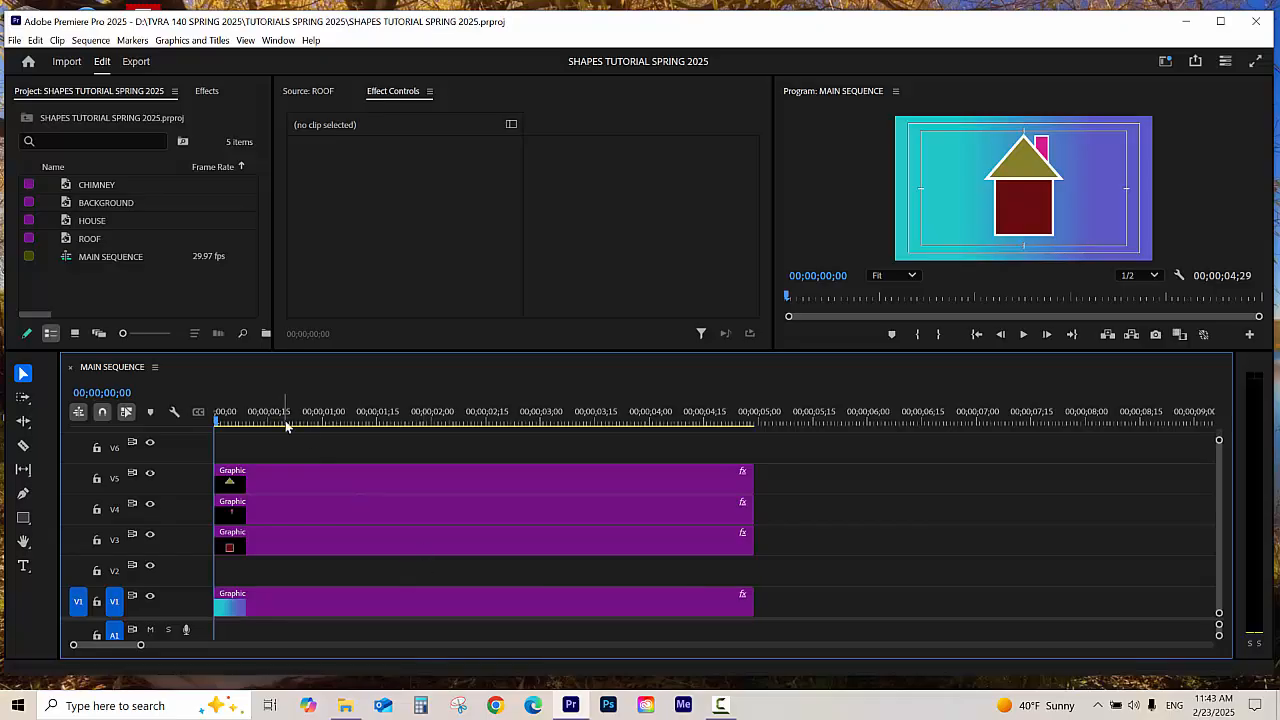
pyautogui.click(194, 41)
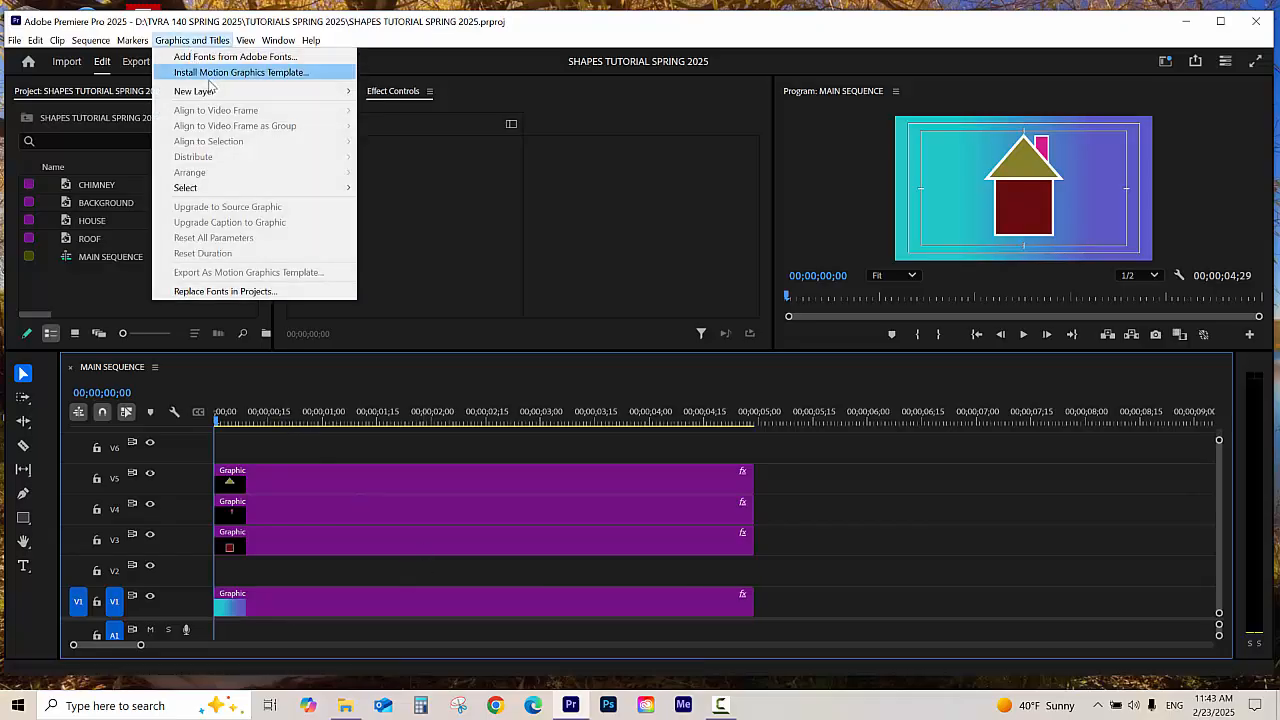
pyautogui.moveTo(213, 91)
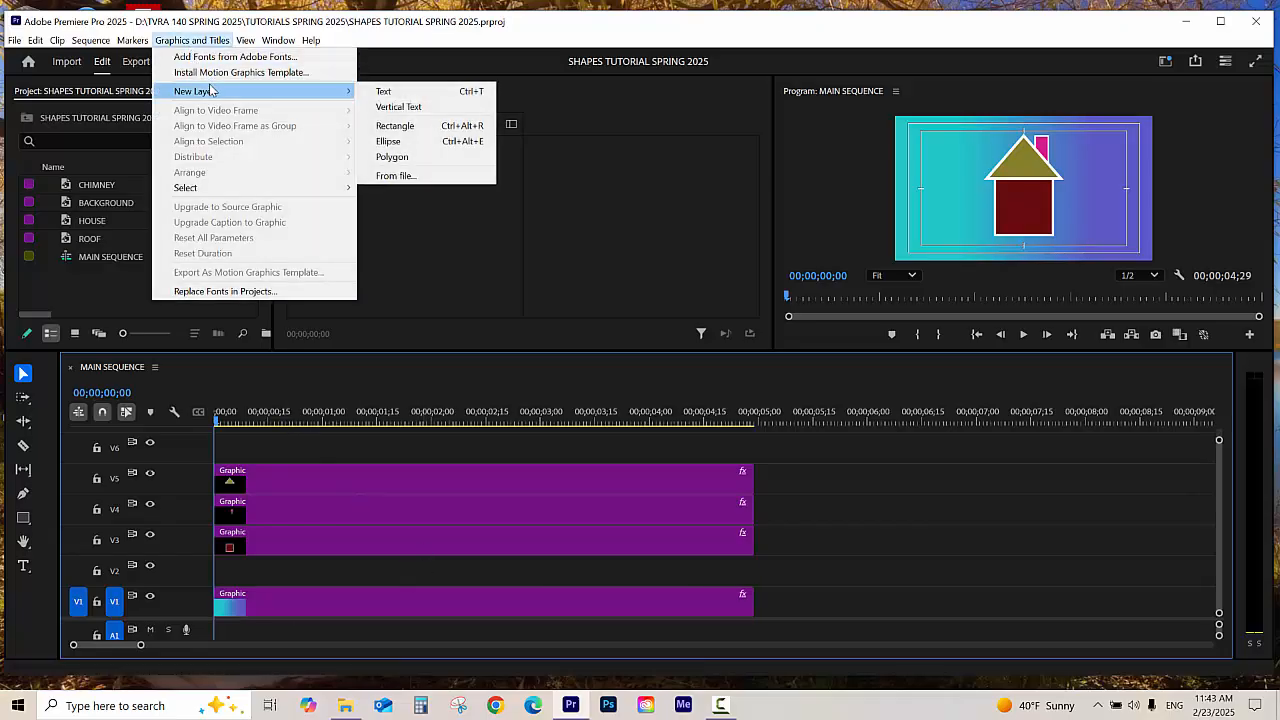
pyautogui.click(418, 127)
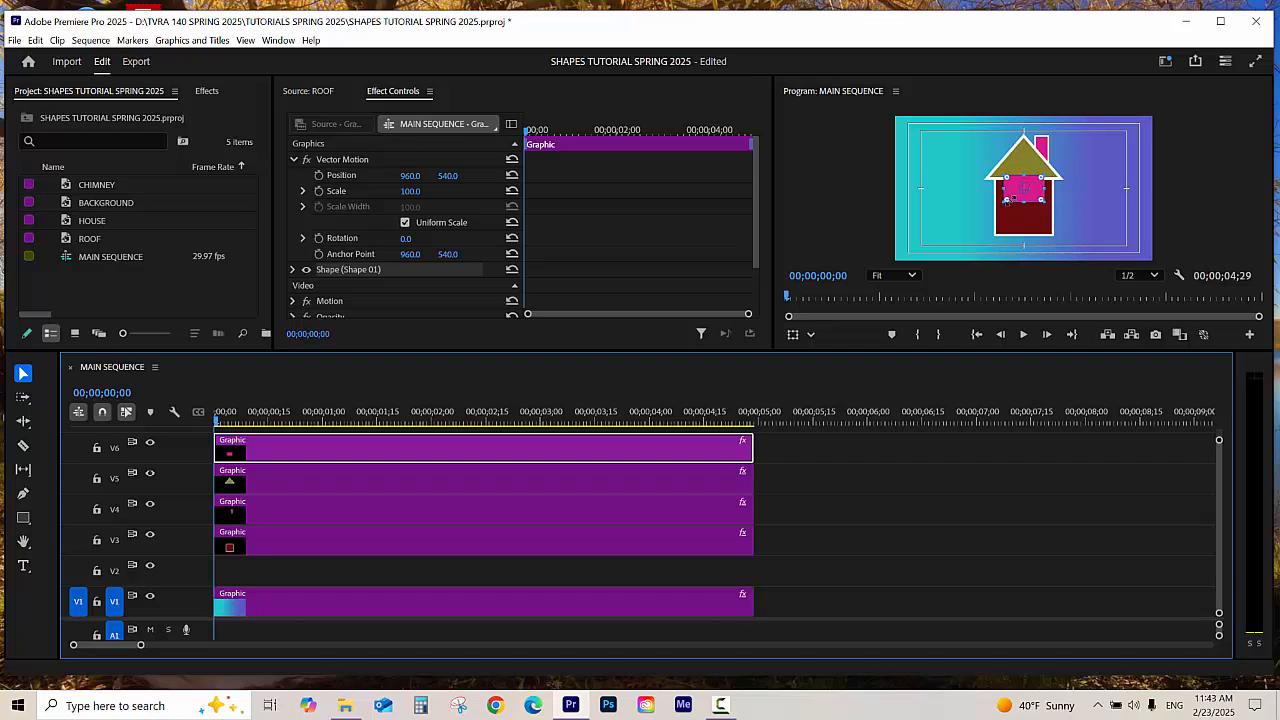
# - Enlarge the new rectangle past both sides of the frame and place it as a band along the frame's bottom
pyautogui.moveTo(1007, 200); pyautogui.dragTo(942, 223)
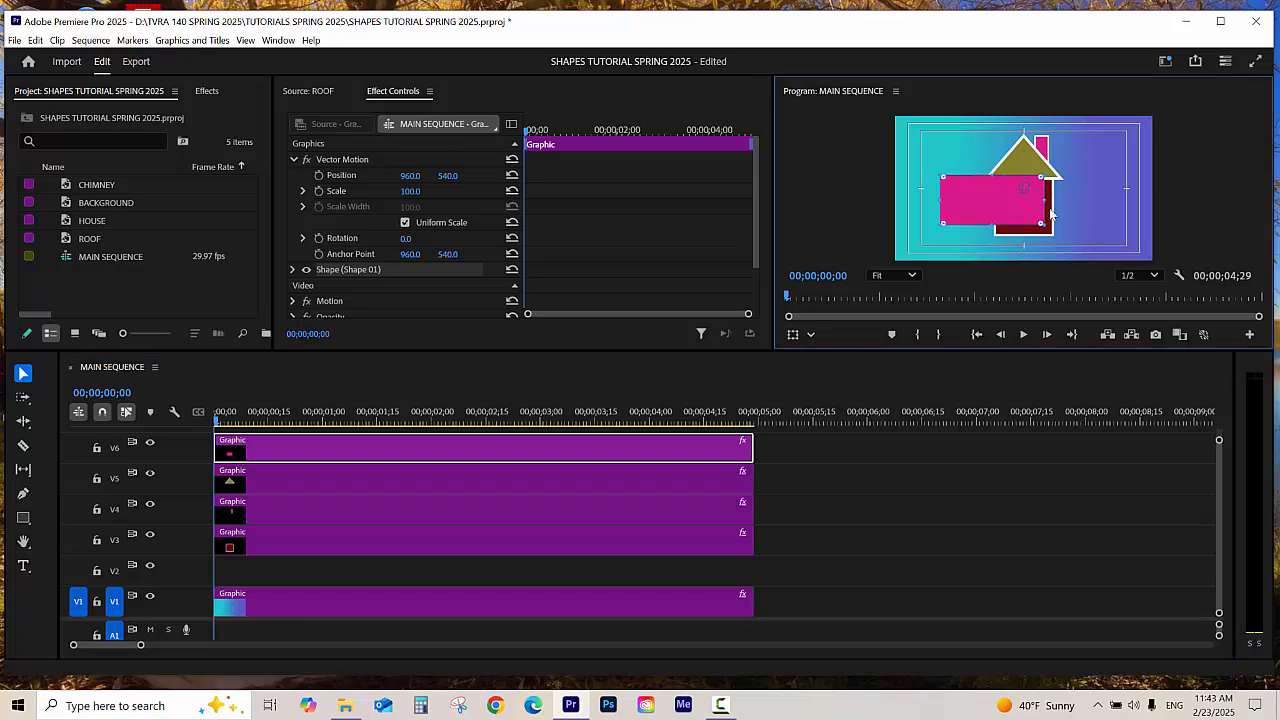
pyautogui.moveTo(1045, 201); pyautogui.dragTo(1169, 204)
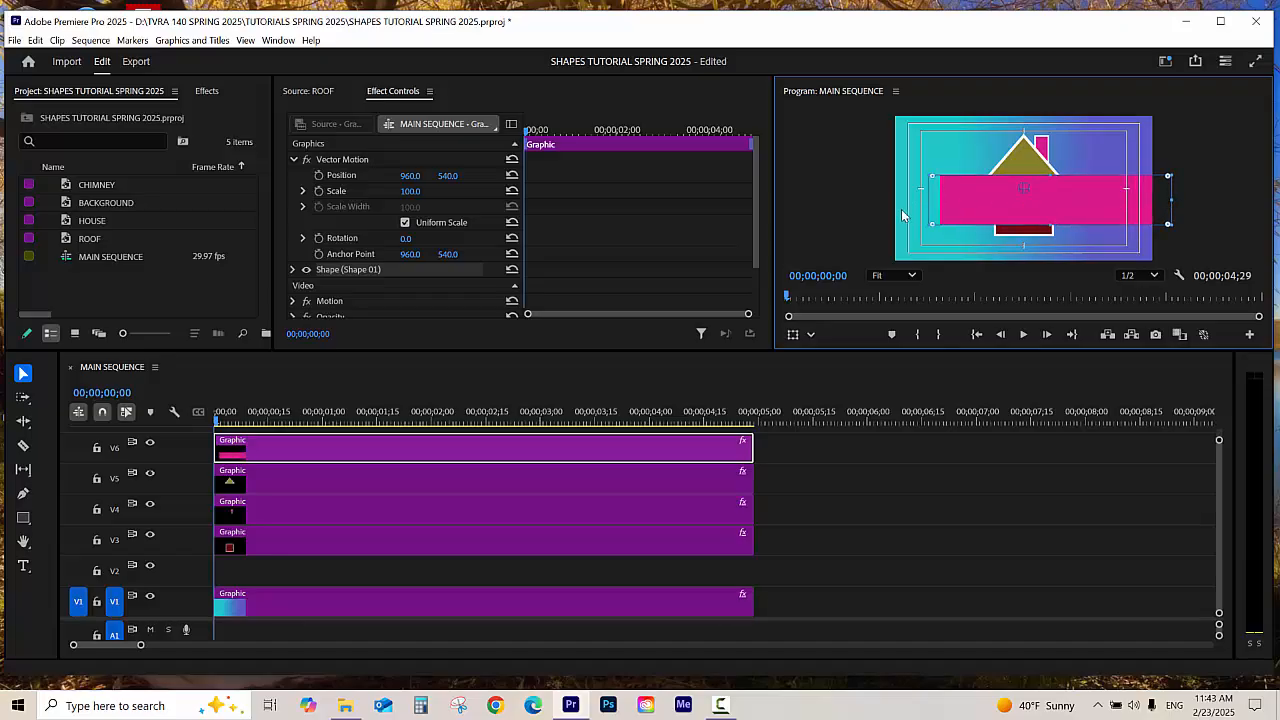
pyautogui.moveTo(901, 209); pyautogui.dragTo(884, 205)
pyautogui.moveTo(1078, 212); pyautogui.dragTo(1076, 242)
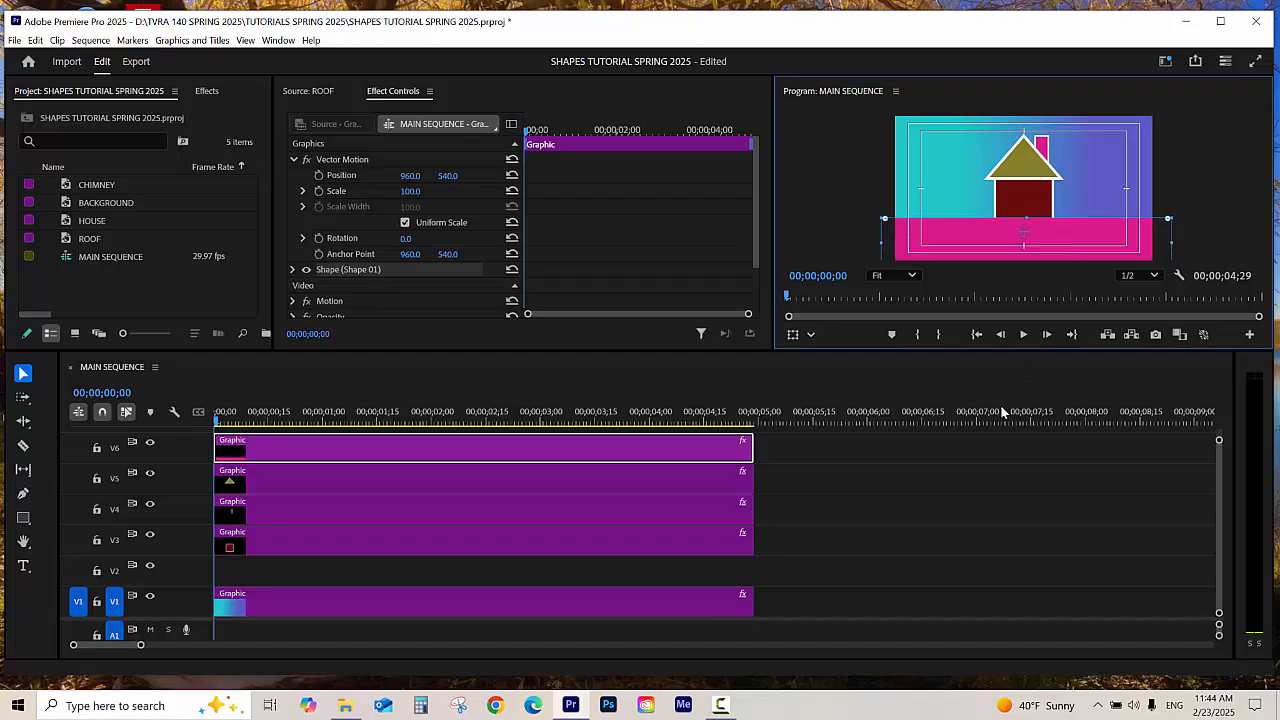
pyautogui.click(830, 455)
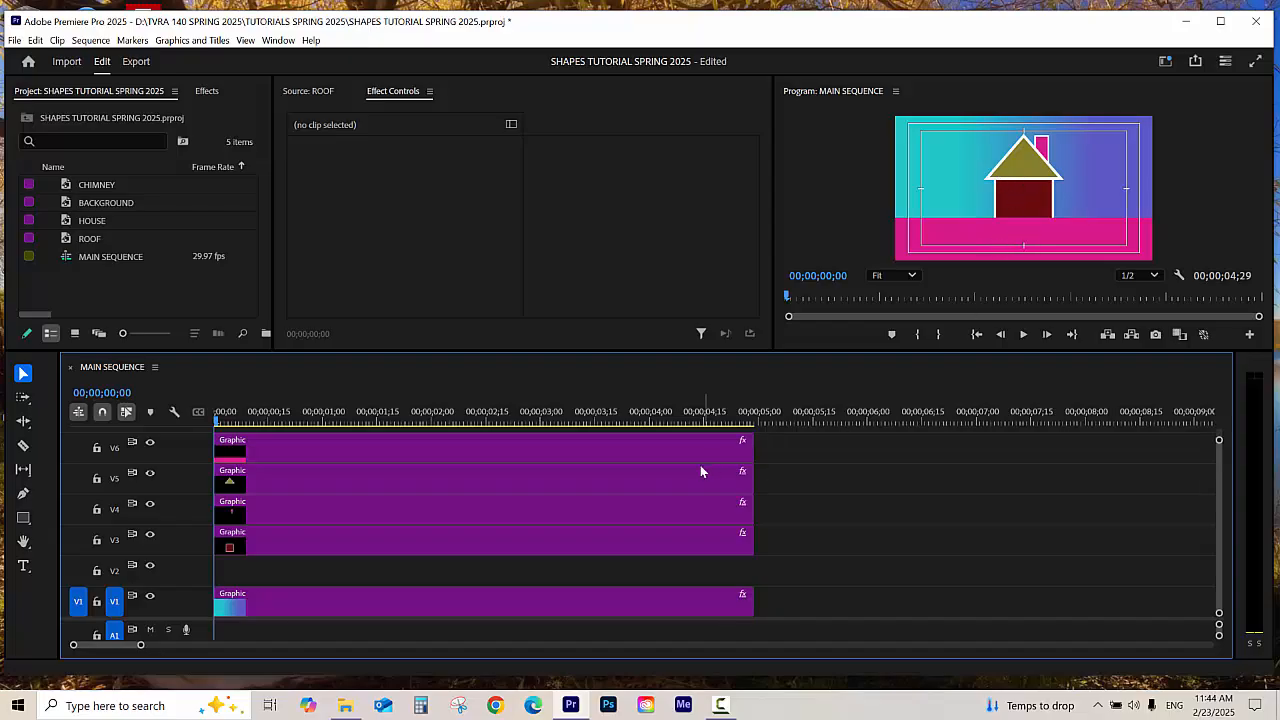
# - Move the new rectangle clip down to track V2, just above the background clip, and open its graphic properties
pyautogui.moveTo(492, 446); pyautogui.dragTo(510, 572)
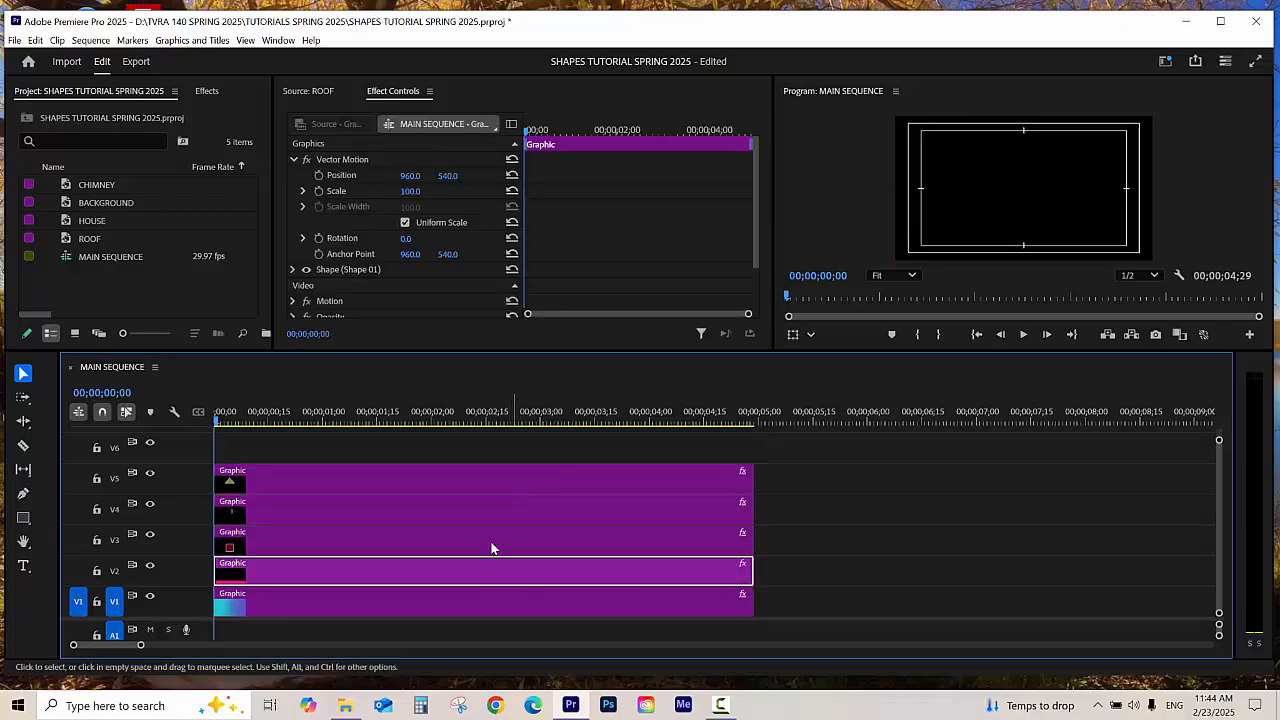
pyautogui.click(398, 414)
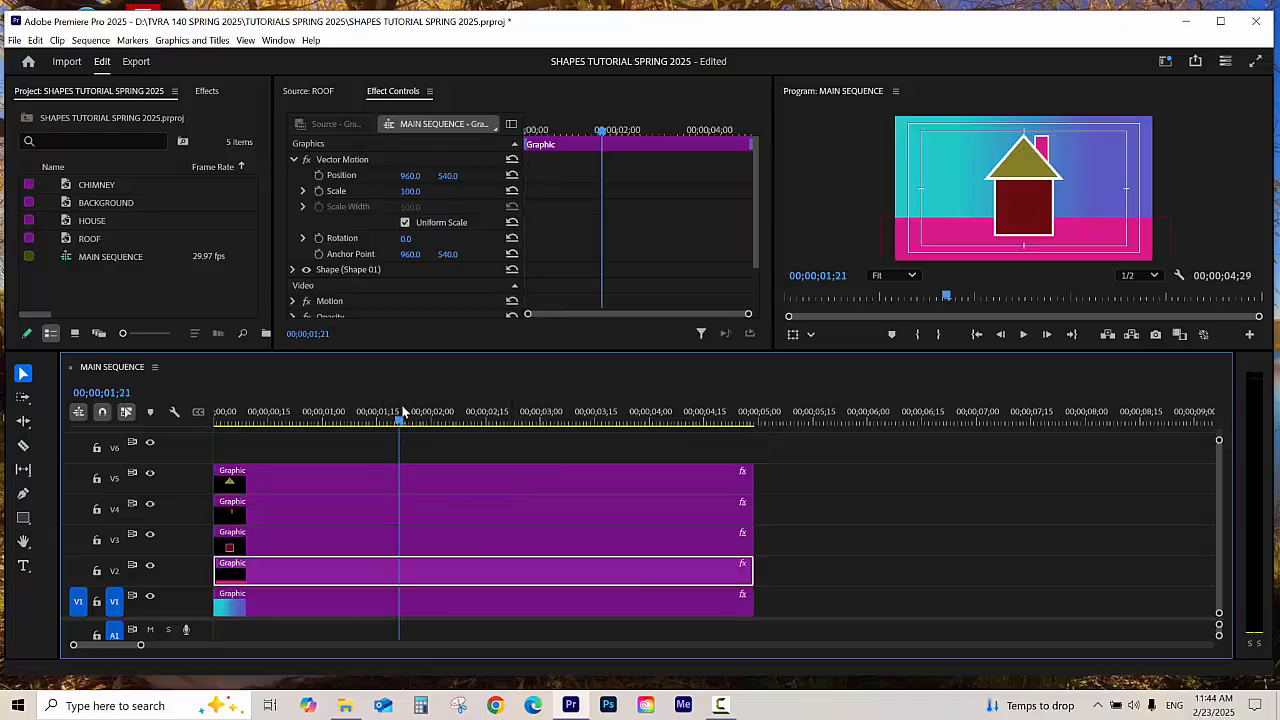
pyautogui.doubleClick(305, 574)
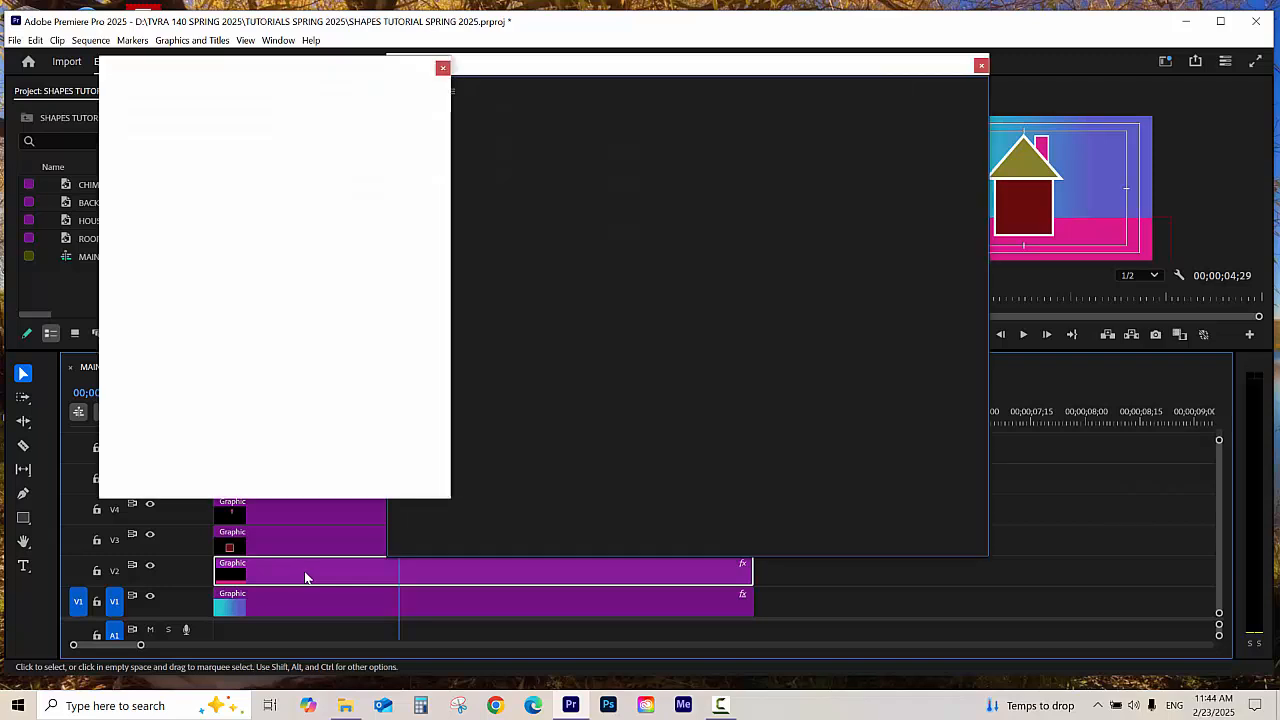
pyautogui.click(981, 66)
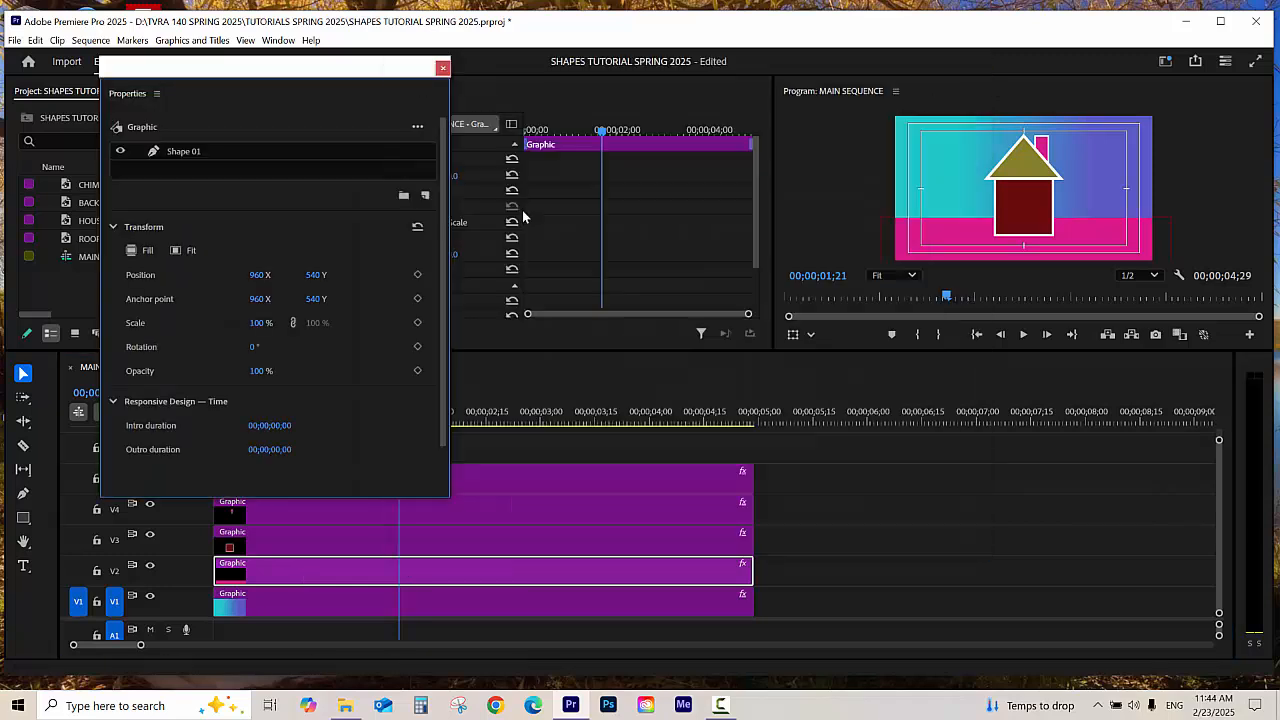
# - Rename the rectangle clip's Shape 01 layer to GRASS
pyautogui.click(207, 151)
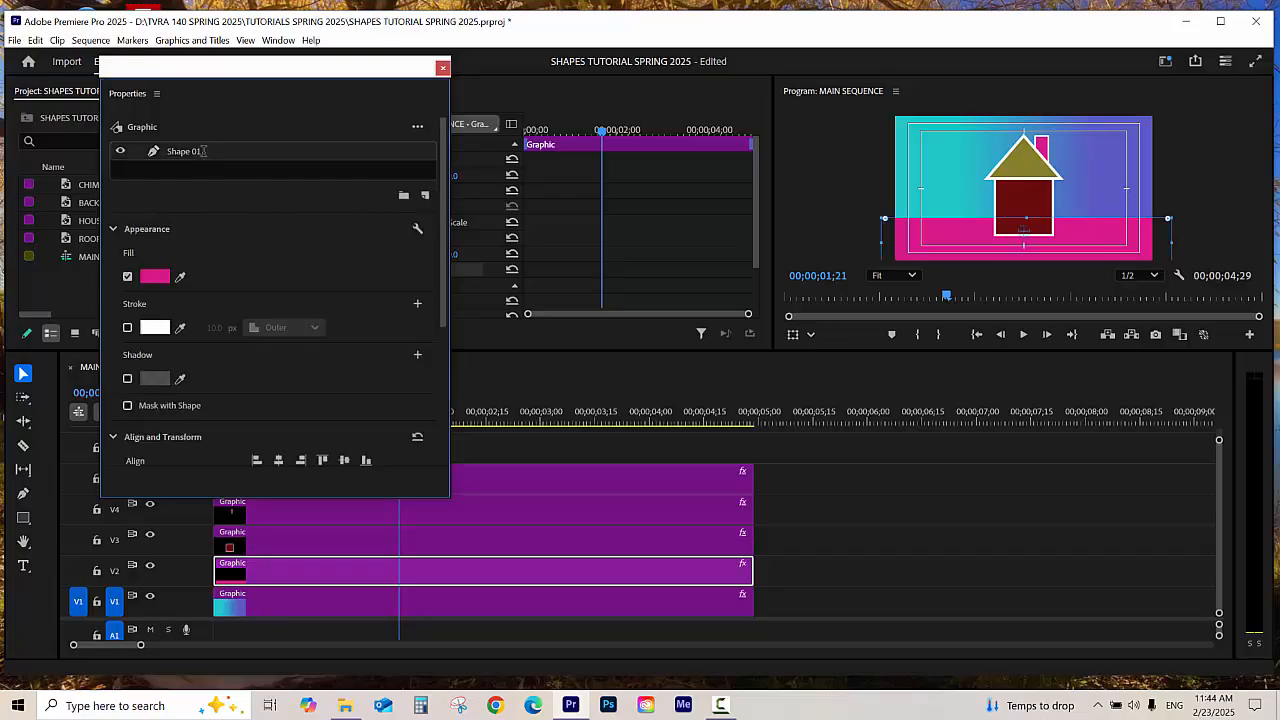
pyautogui.doubleClick(200, 151)
pyautogui.write('GRASS')
pyautogui.press('Return')
# - Change the GRASS shape's fill to a linear gradient with the start color stop set to dark green 228615
pyautogui.click(155, 277)
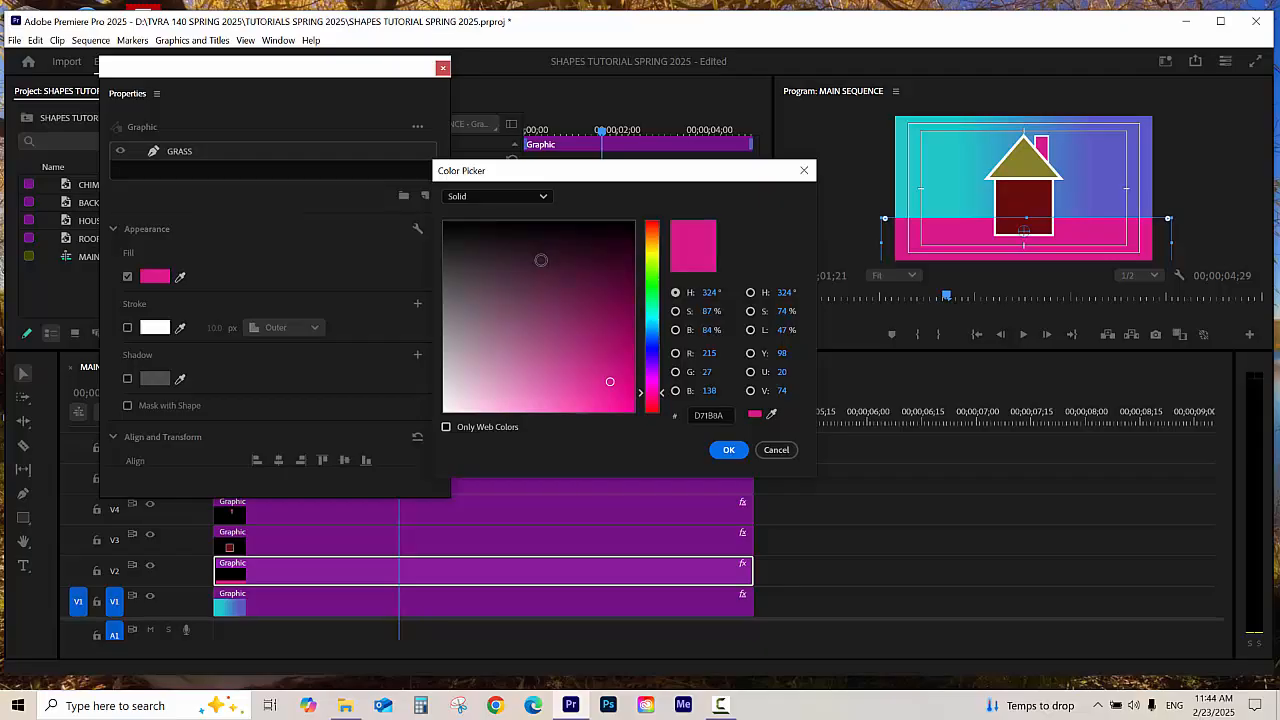
pyautogui.click(545, 199)
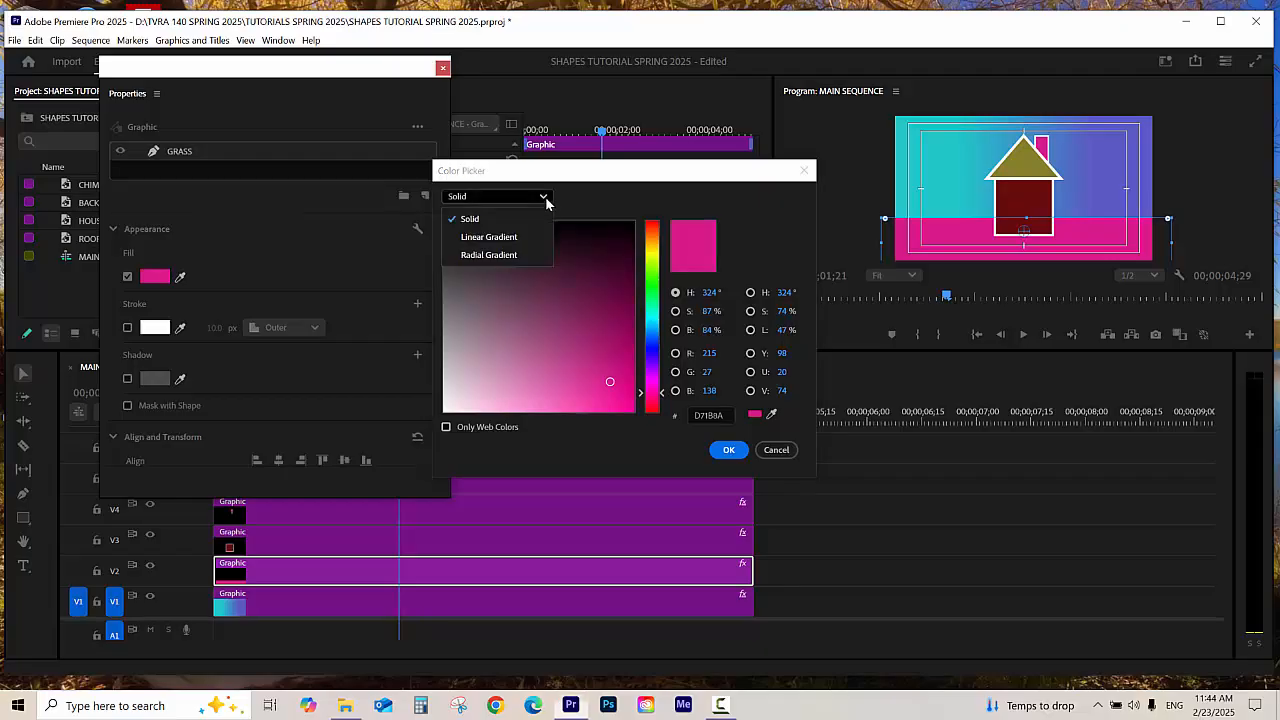
pyautogui.click(528, 237)
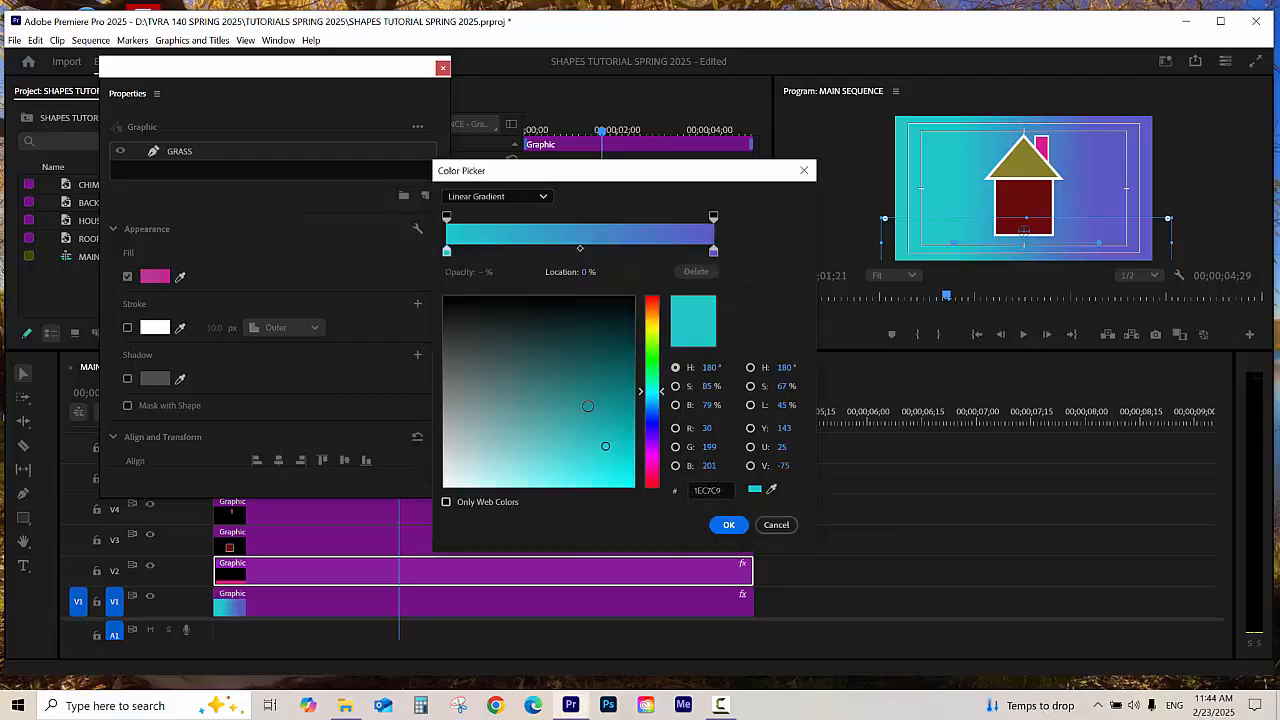
pyautogui.click(651, 356)
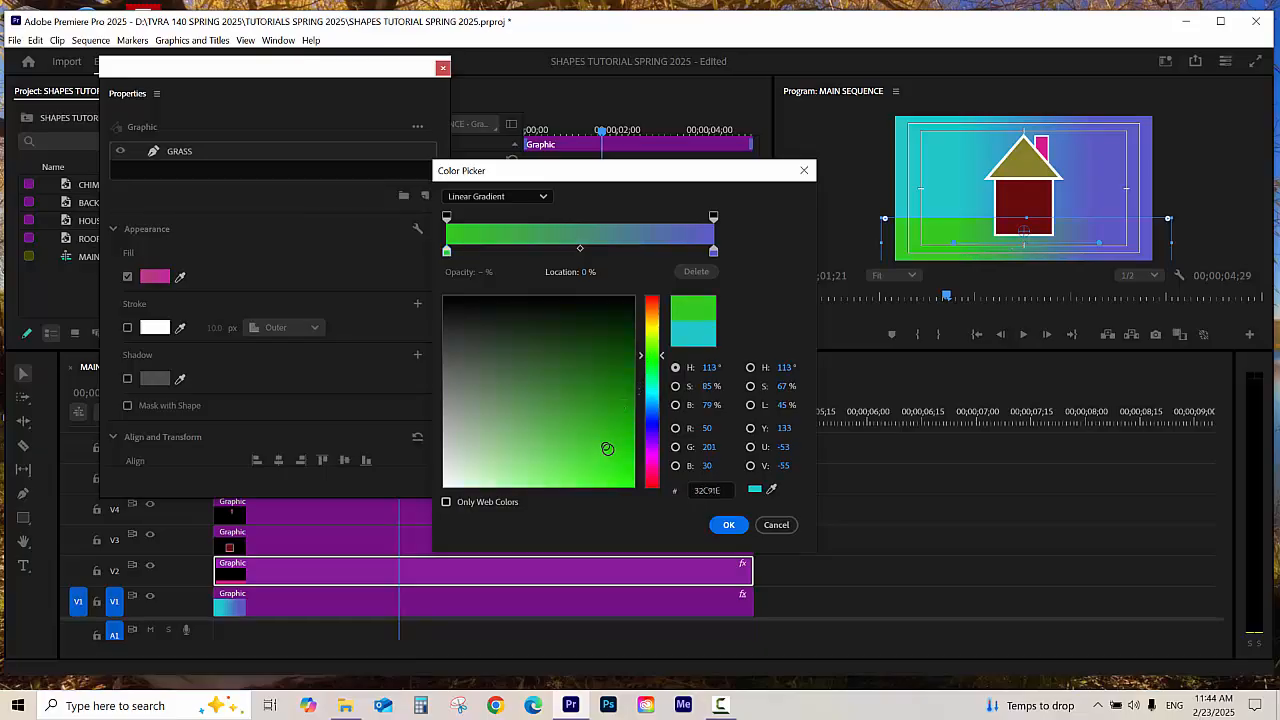
pyautogui.moveTo(606, 446); pyautogui.dragTo(604, 396)
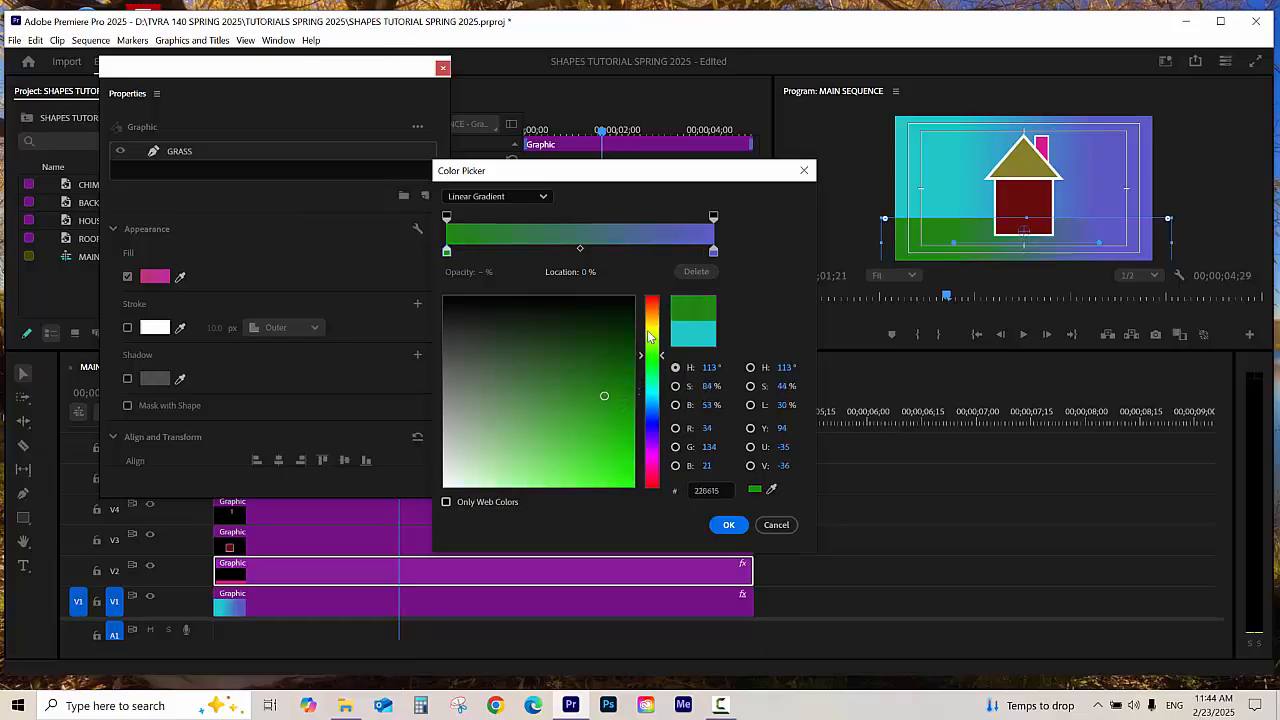
# - Set the end color stop of the GRASS gradient to light green 25CB65, apply the fill, and save the project
pyautogui.click(713, 251)
pyautogui.moveTo(548, 443)
pyautogui.mouseDown()
pyautogui.moveTo(591, 443)
pyautogui.moveTo(655, 377)
pyautogui.mouseUp()
pyautogui.moveTo(587, 445); pyautogui.dragTo(599, 448)
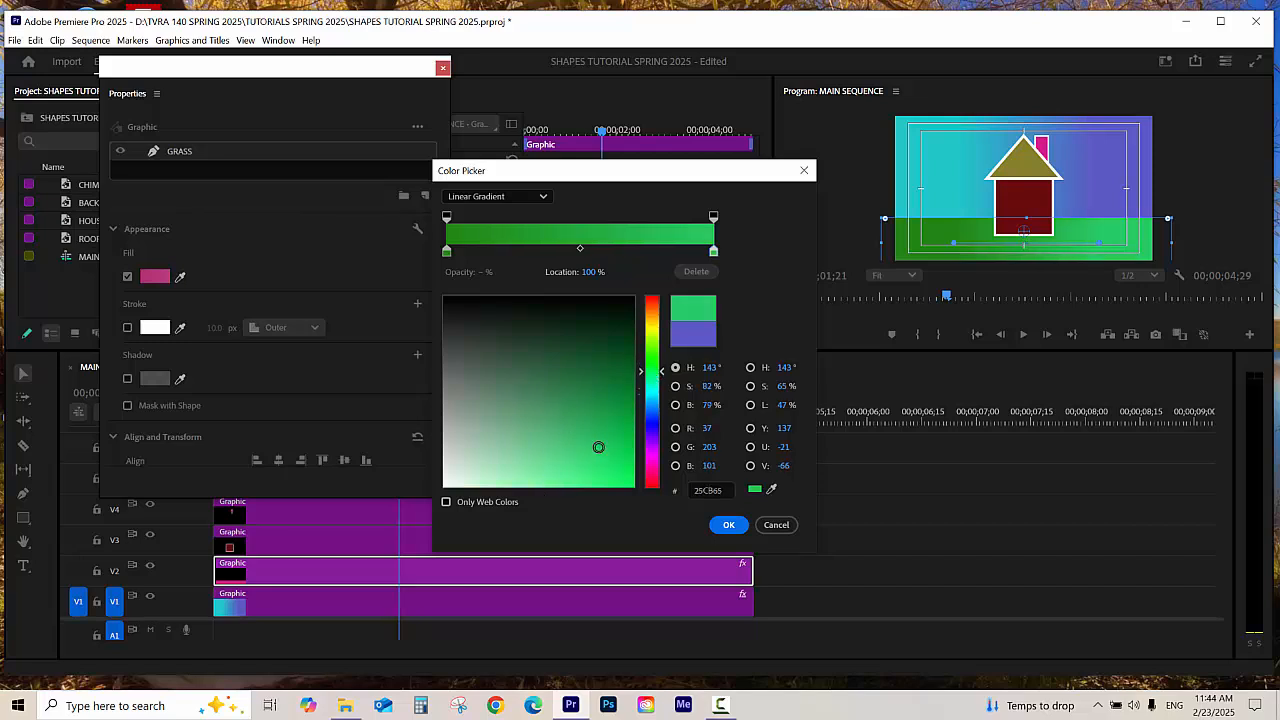
pyautogui.click(727, 526)
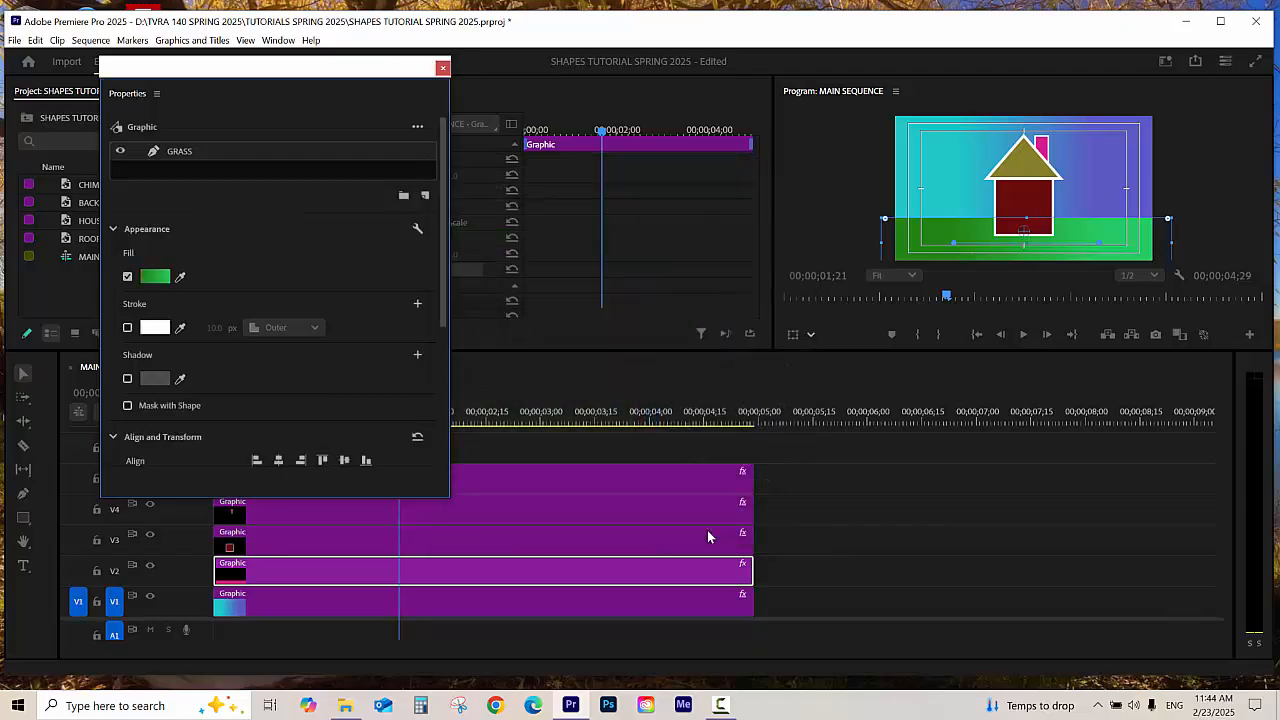
pyautogui.click(443, 69)
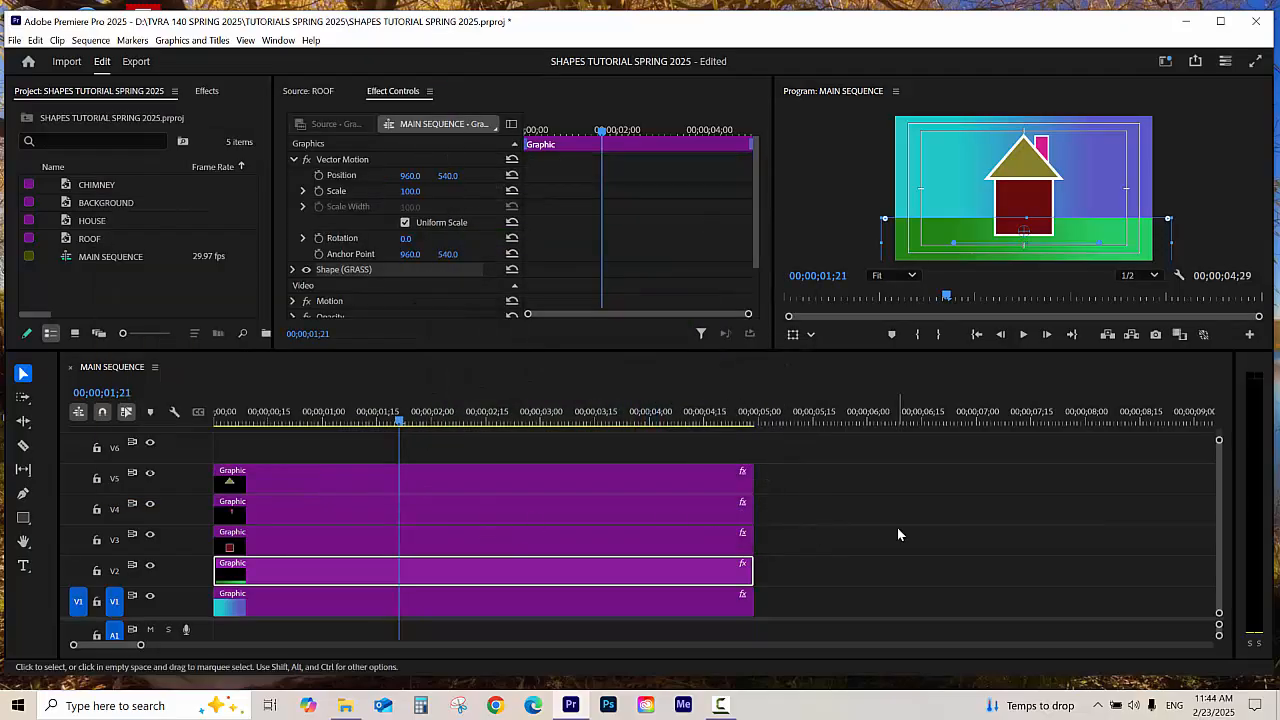
pyautogui.hotkey('ctrl', 's')
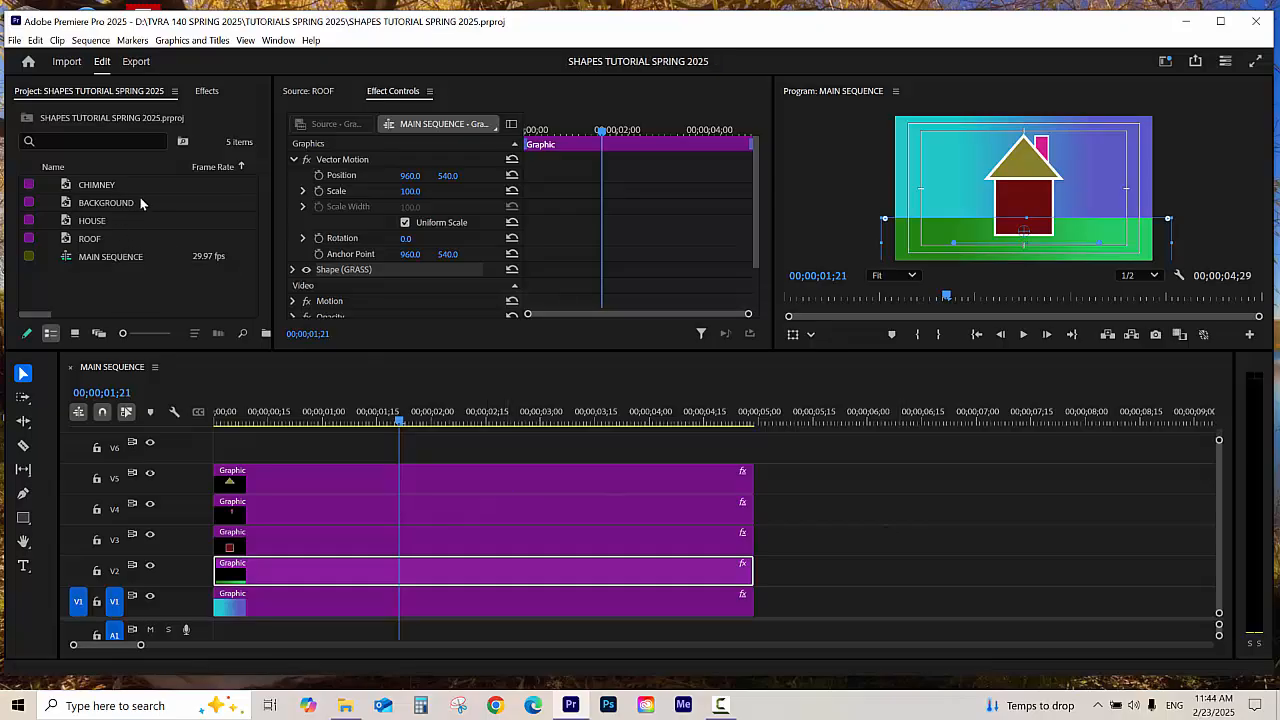
# - Upgrade the grass clip on track V2 to a source graphic and rename its project item GRASS
pyautogui.click(76, 124)
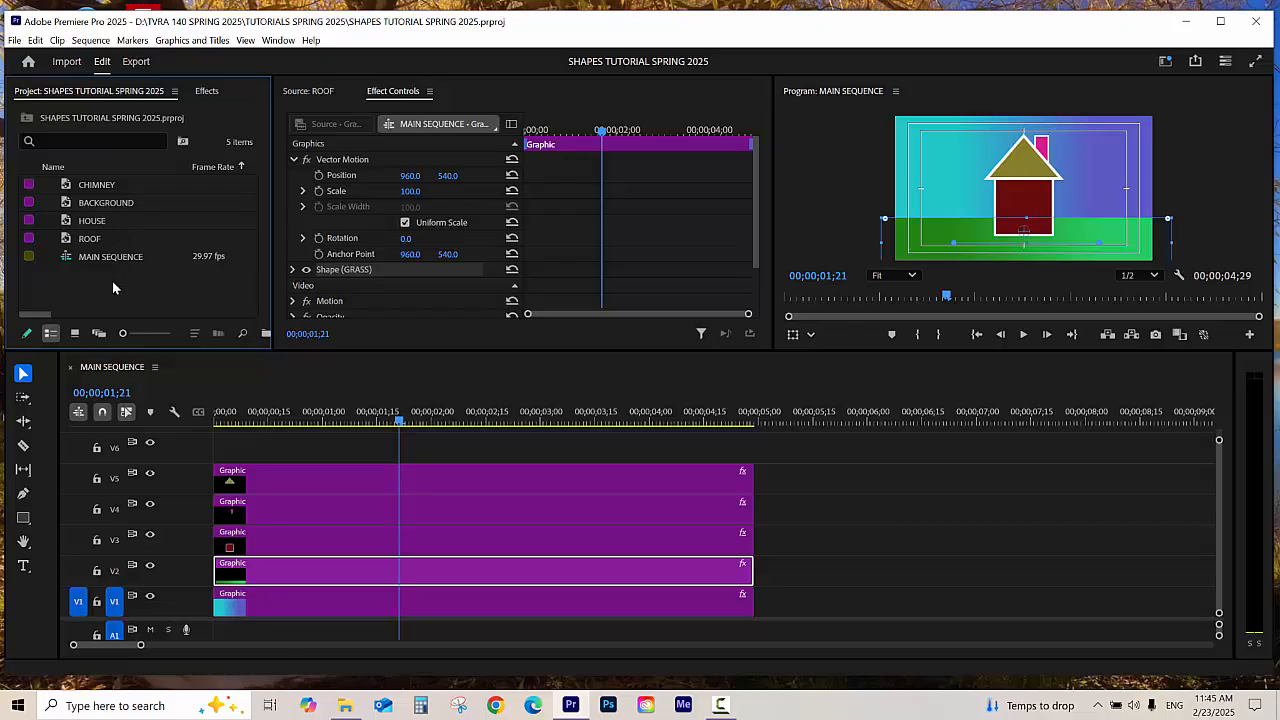
pyautogui.click(341, 608)
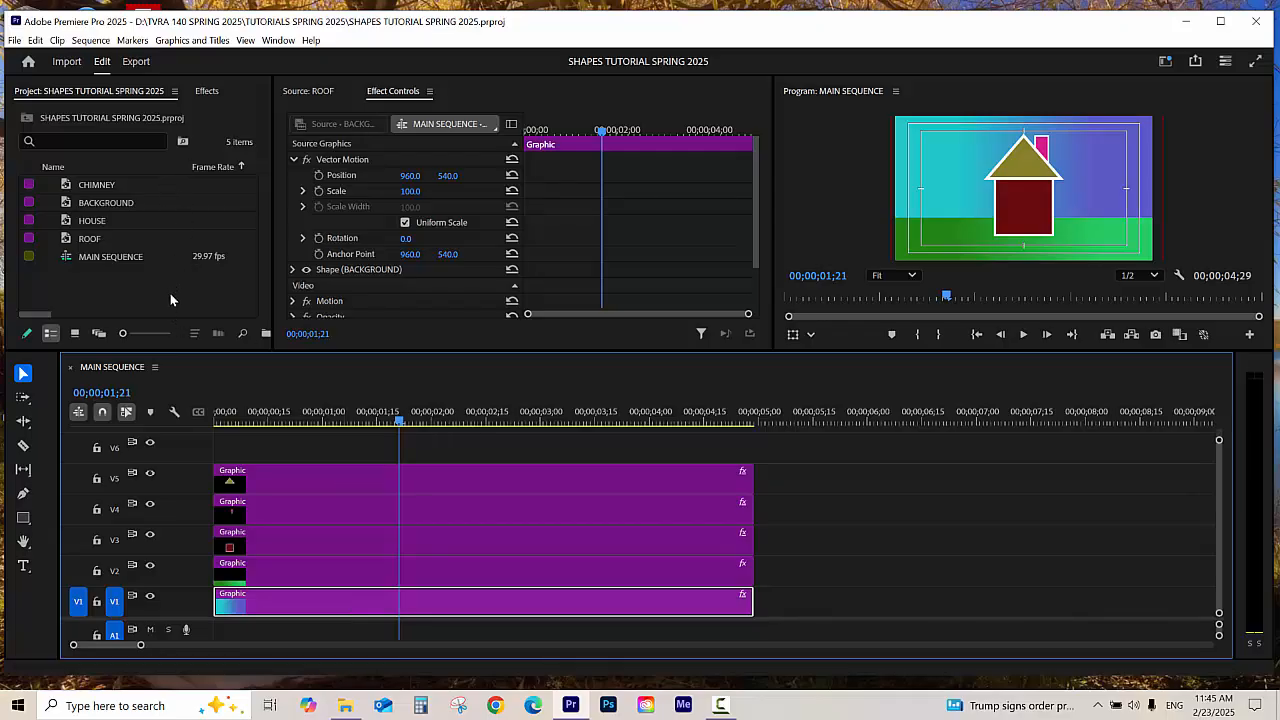
pyautogui.click(343, 578)
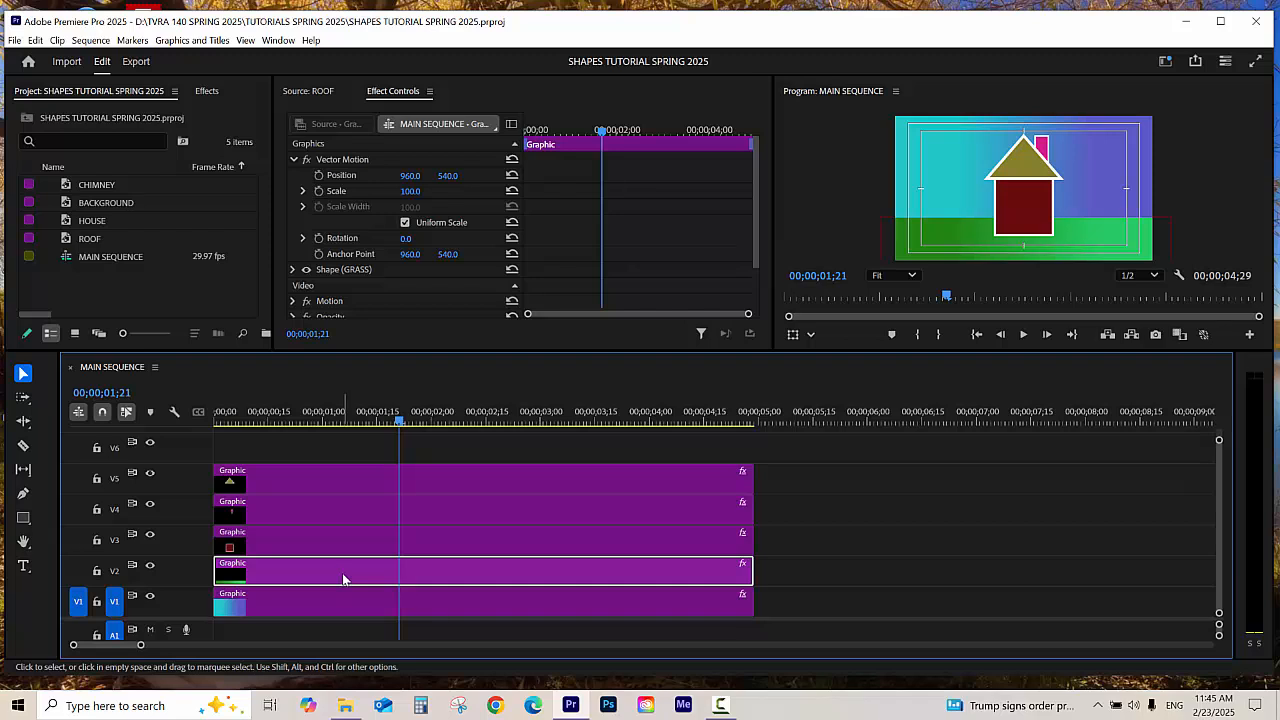
pyautogui.click(197, 40)
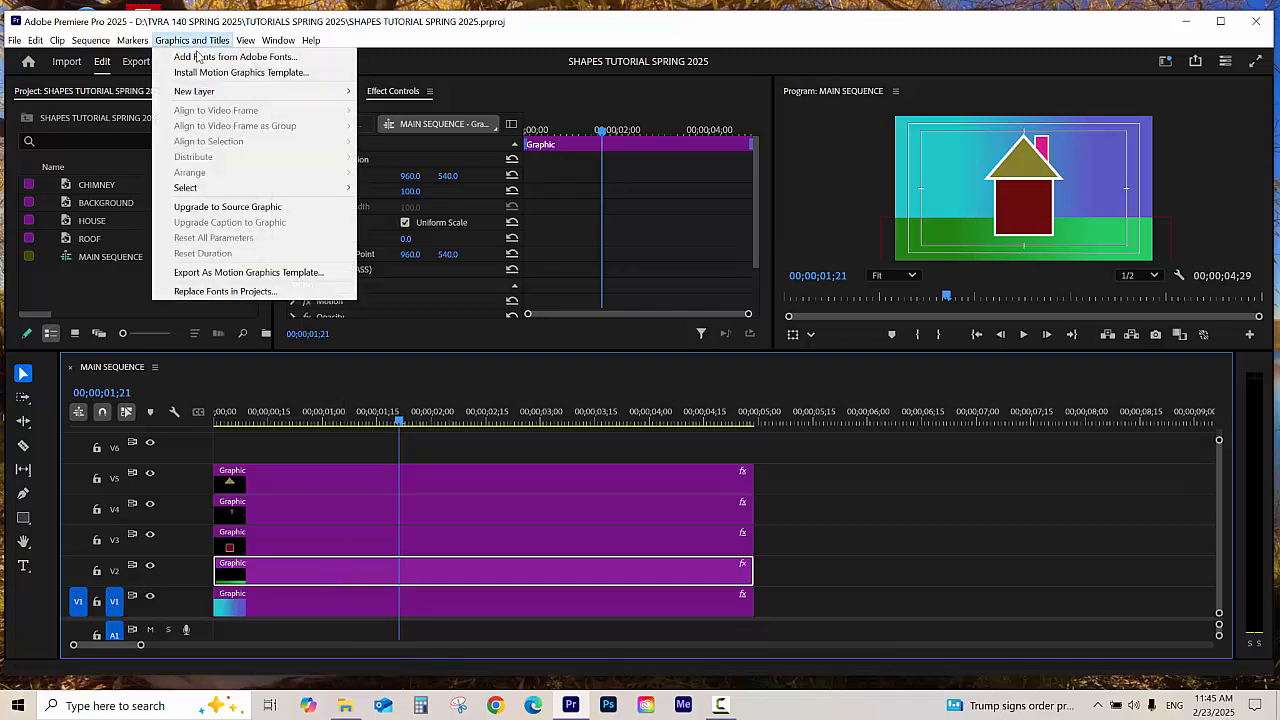
pyautogui.click(242, 207)
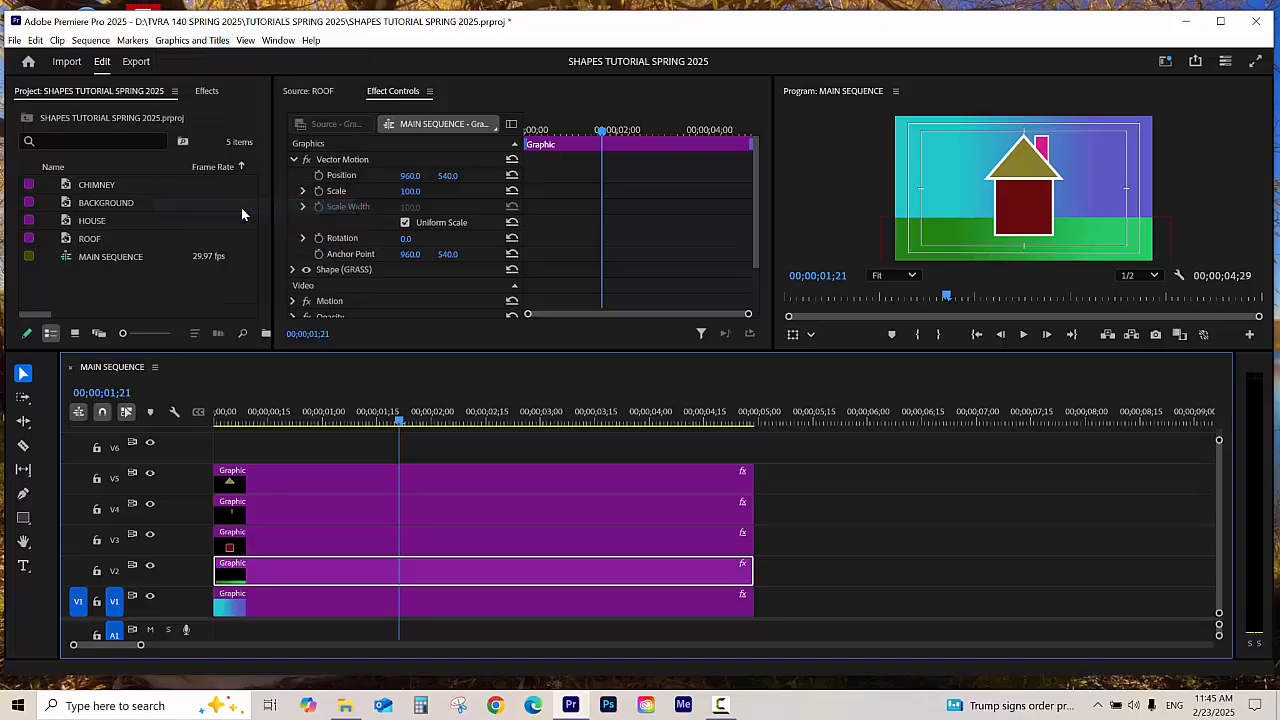
pyautogui.click(113, 220)
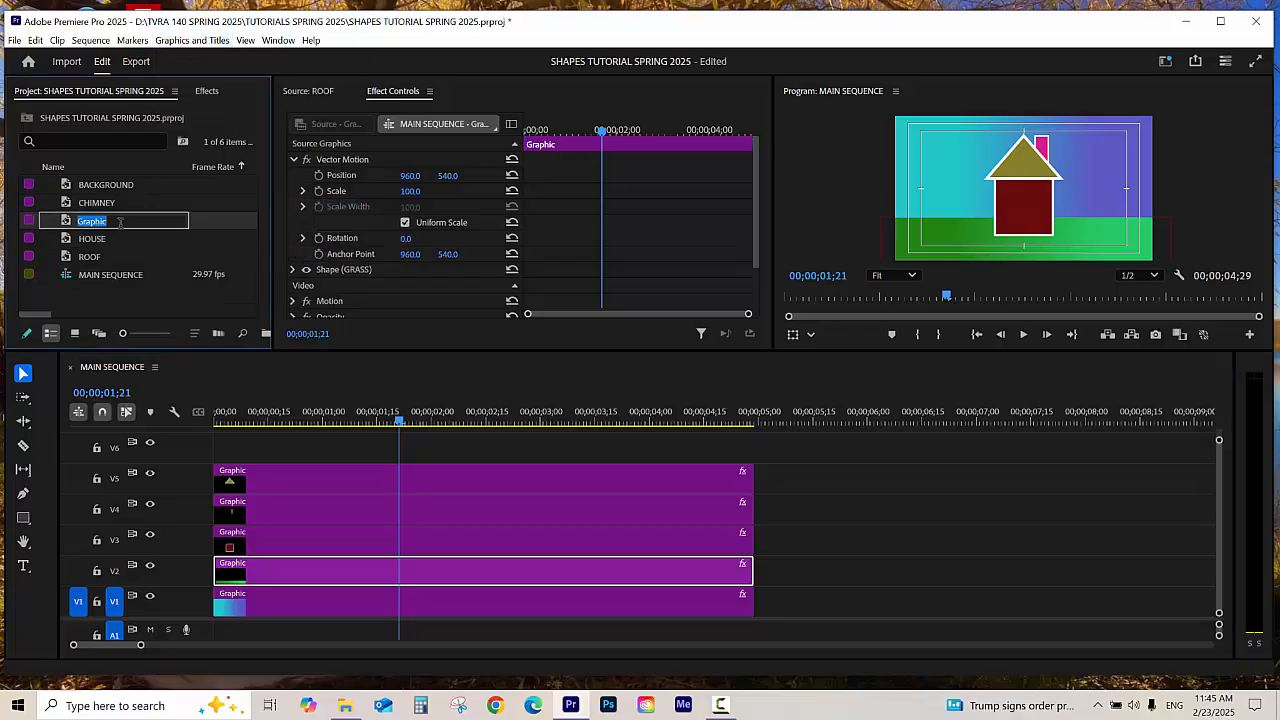
pyautogui.write('GRASS')
pyautogui.press('Return')
pyautogui.click(158, 308)
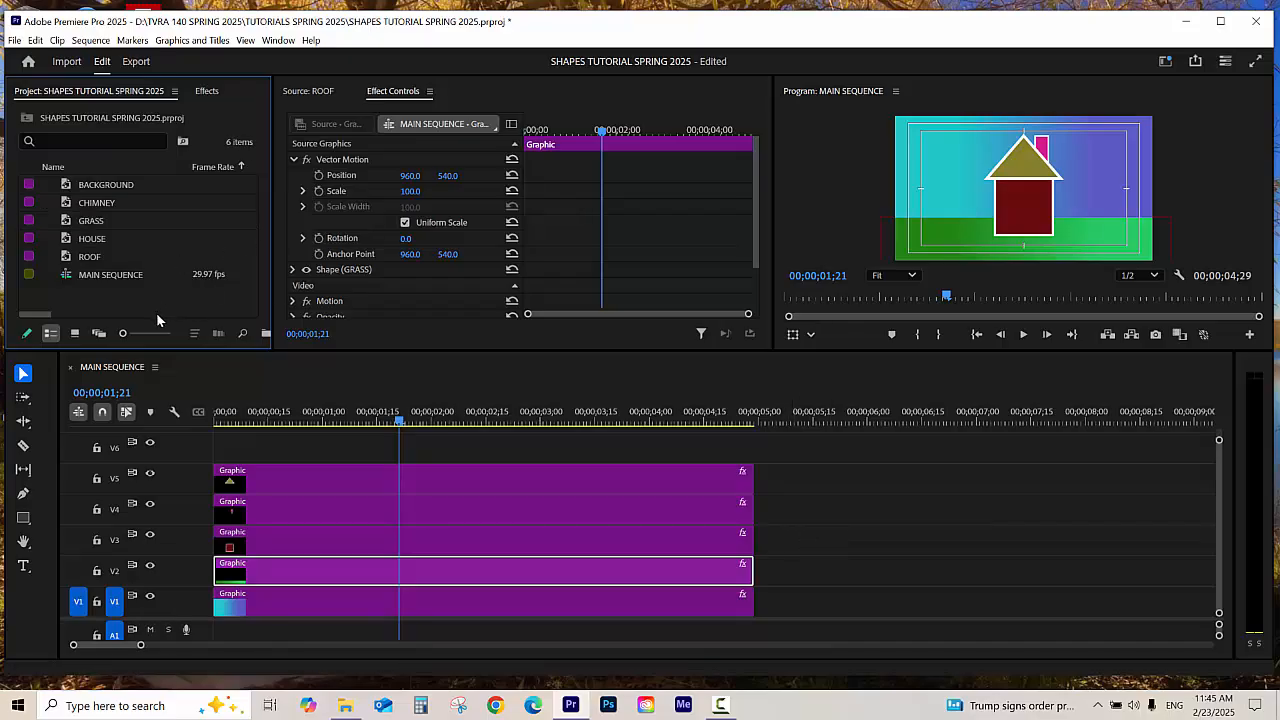
# - Save the project, and add a rectangle graphic at the sequence start, reshaped into a tall, narrow door
pyautogui.hotkey('ctrl', 's')
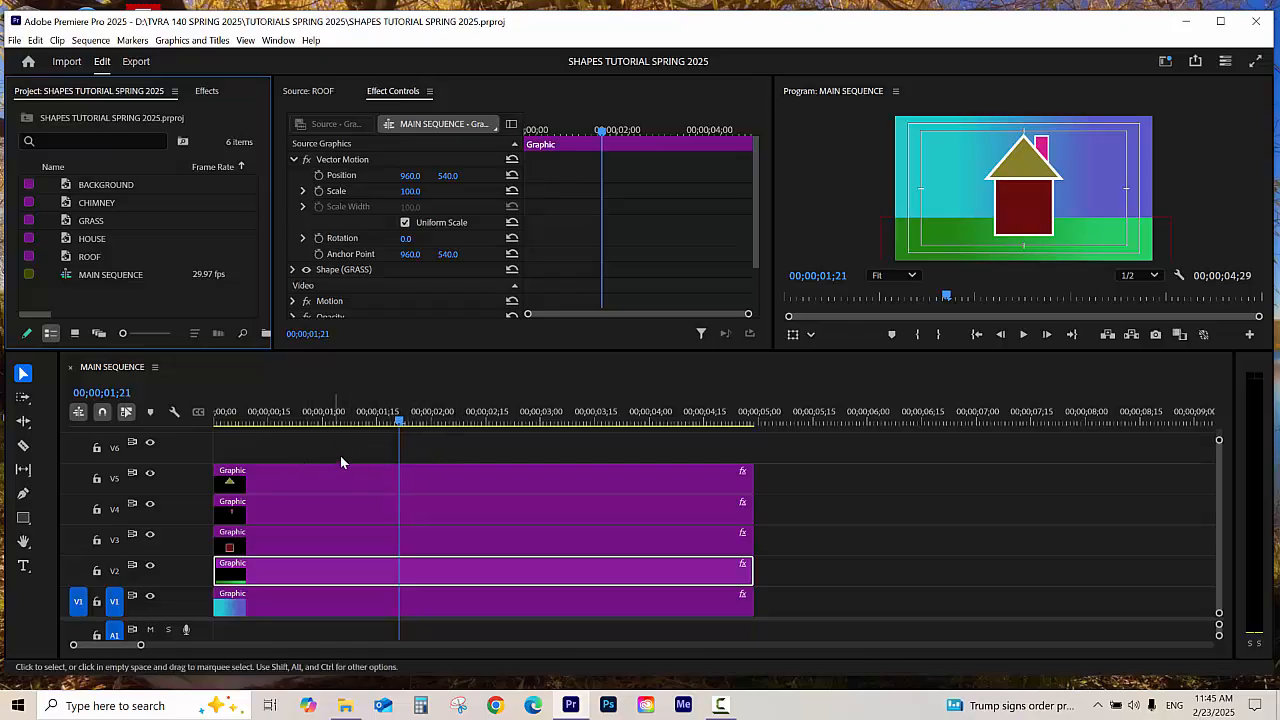
pyautogui.click(788, 571)
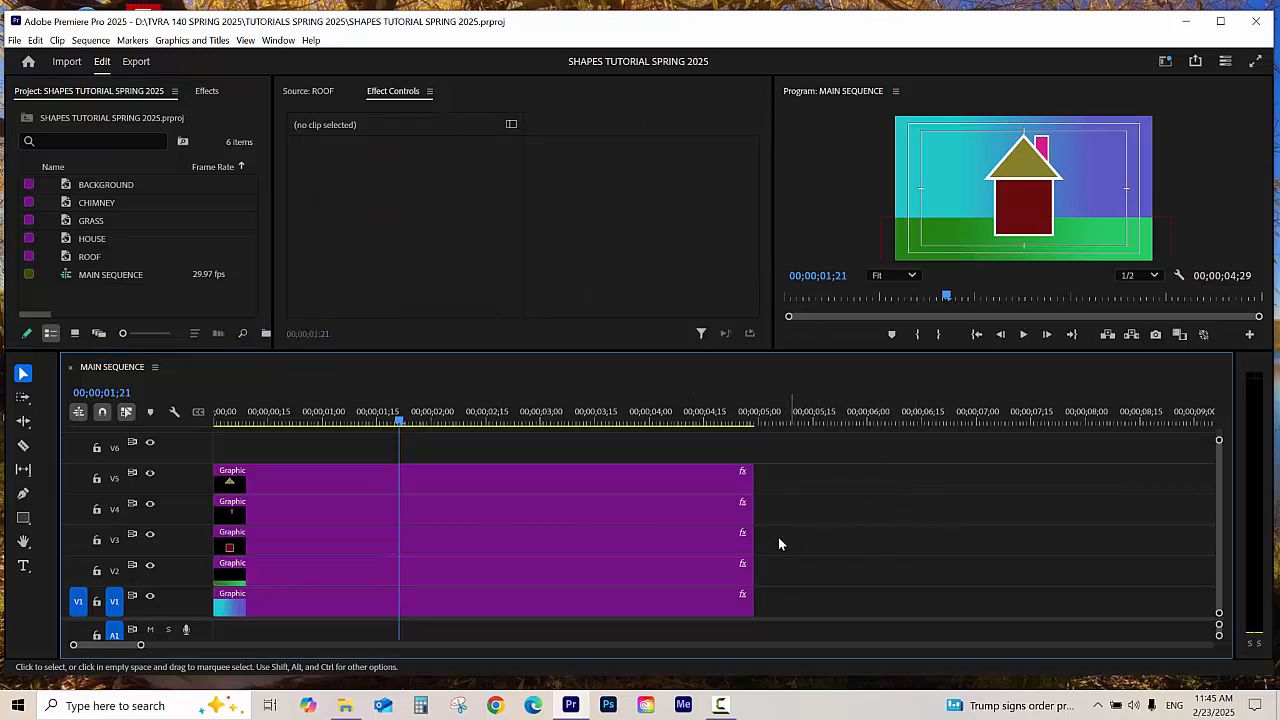
pyautogui.moveTo(377, 423); pyautogui.dragTo(206, 423)
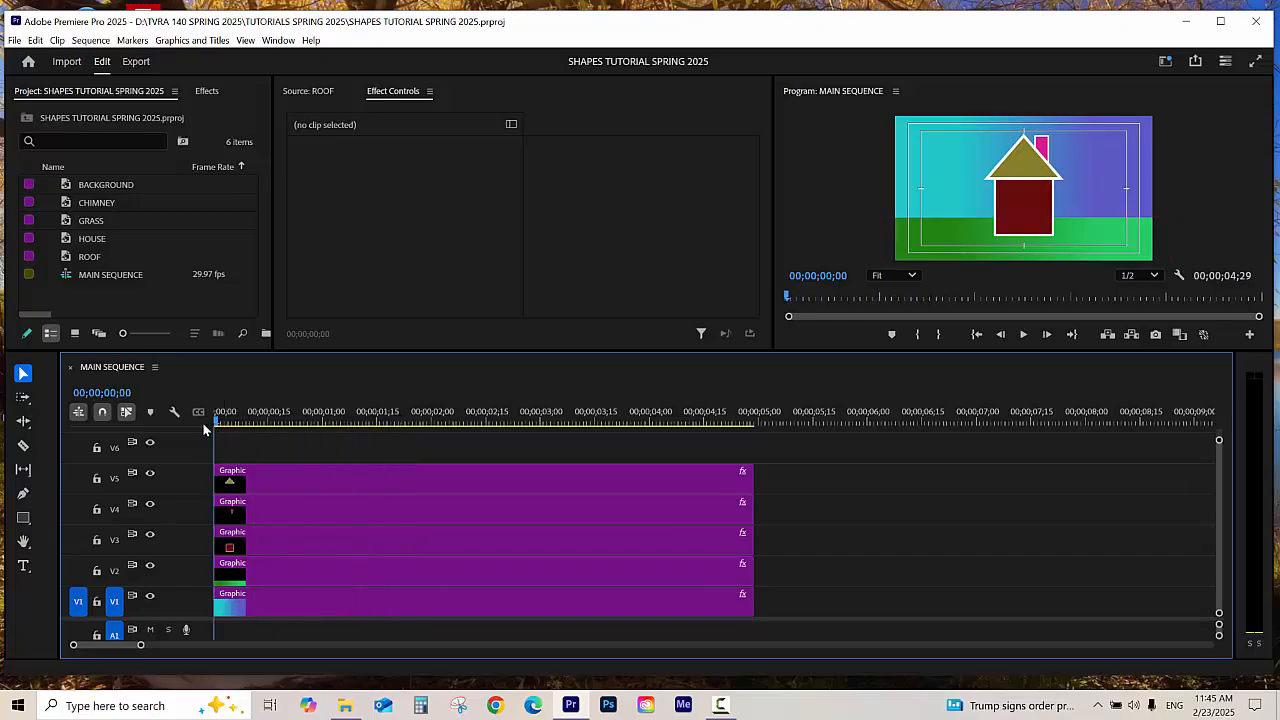
pyautogui.click(195, 42)
pyautogui.moveTo(210, 93)
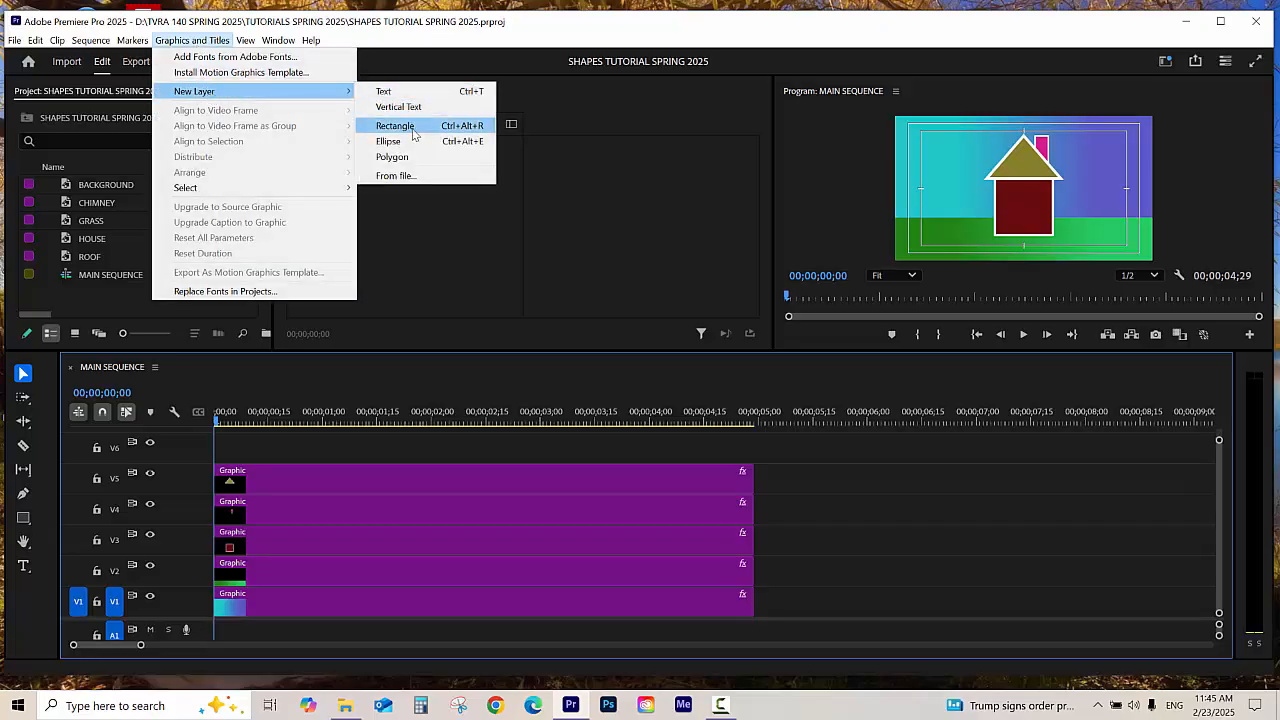
pyautogui.click(413, 128)
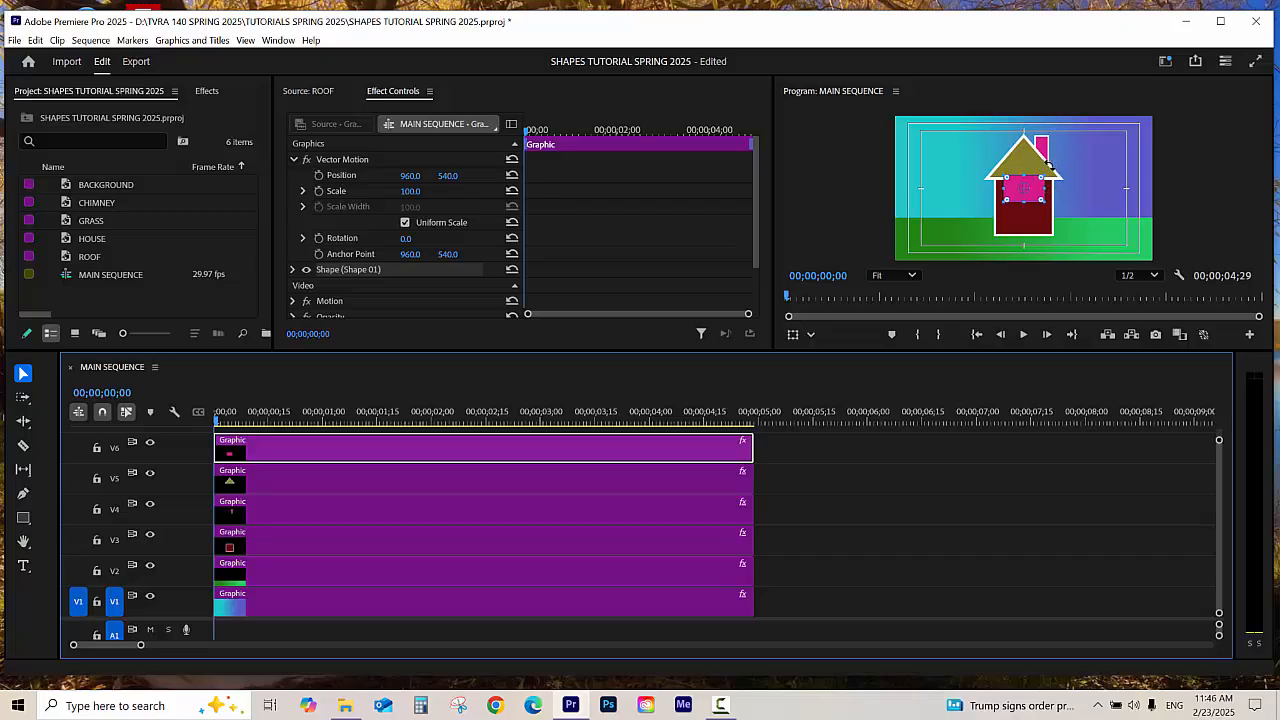
pyautogui.moveTo(1044, 163); pyautogui.dragTo(1053, 210)
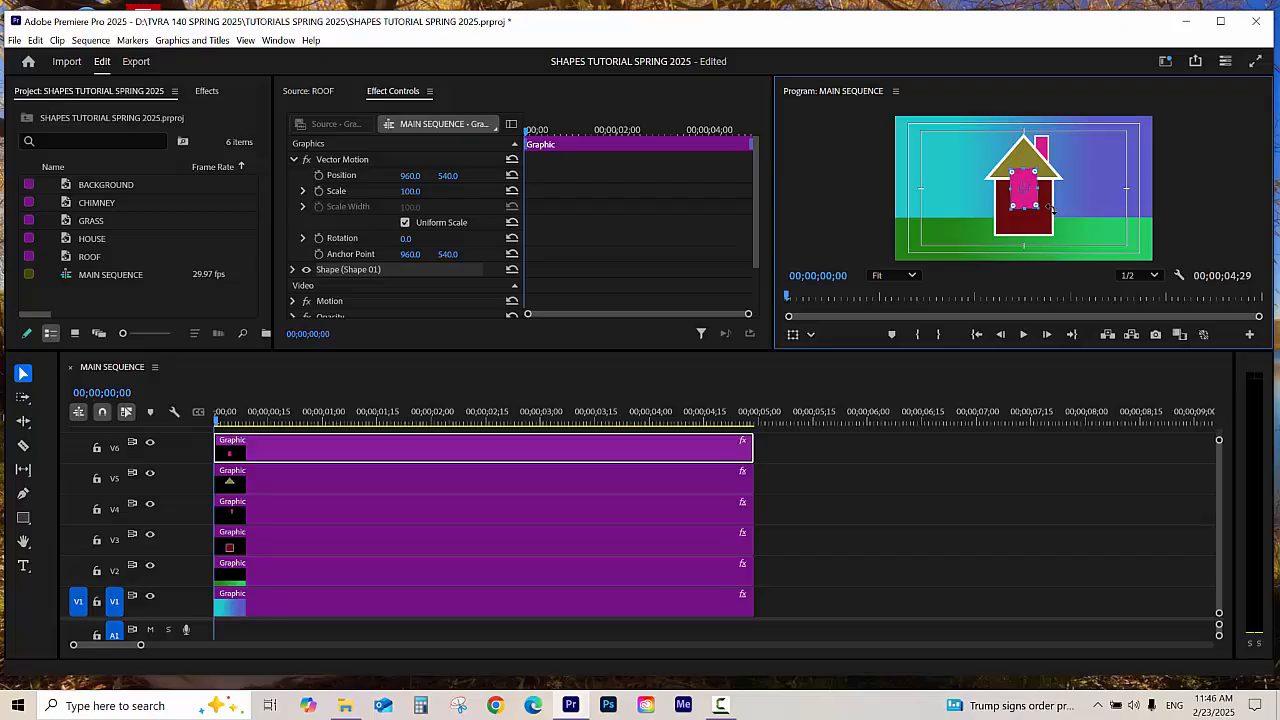
# - Try a keyframed 90° rotation on the door rectangle and revert it
pyautogui.click(320, 248)
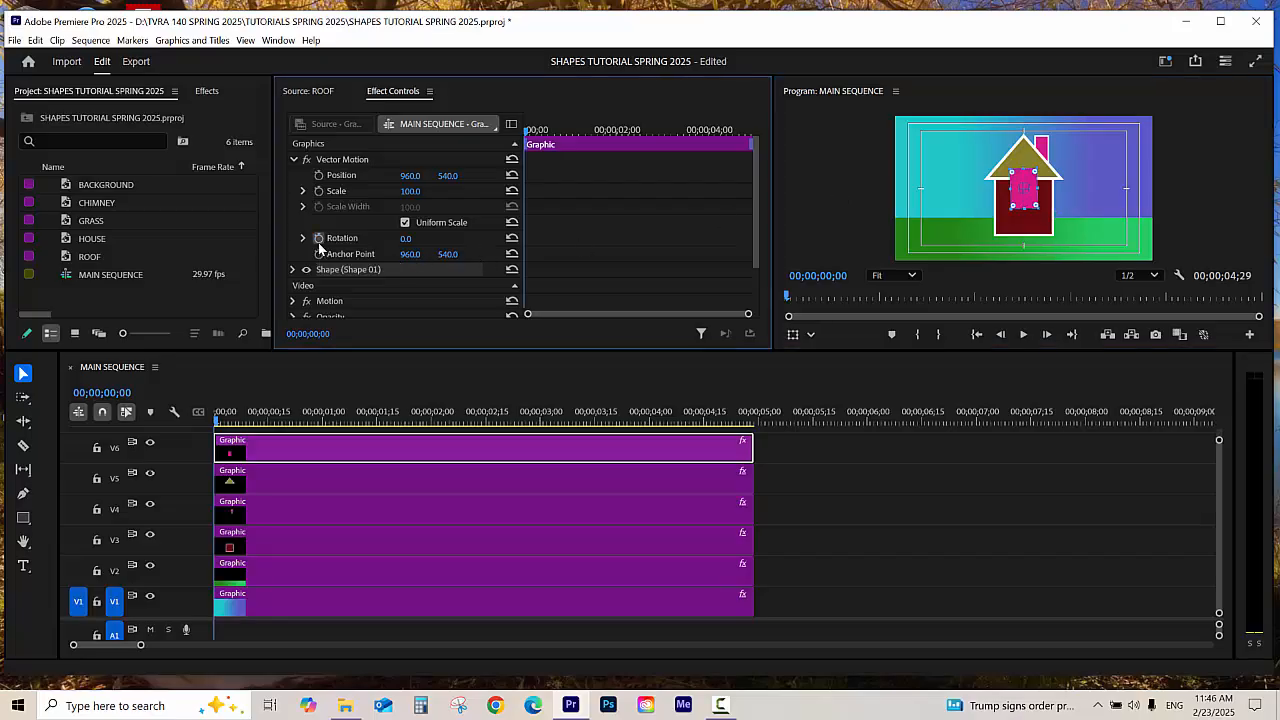
pyautogui.click(318, 238)
pyautogui.click(405, 239)
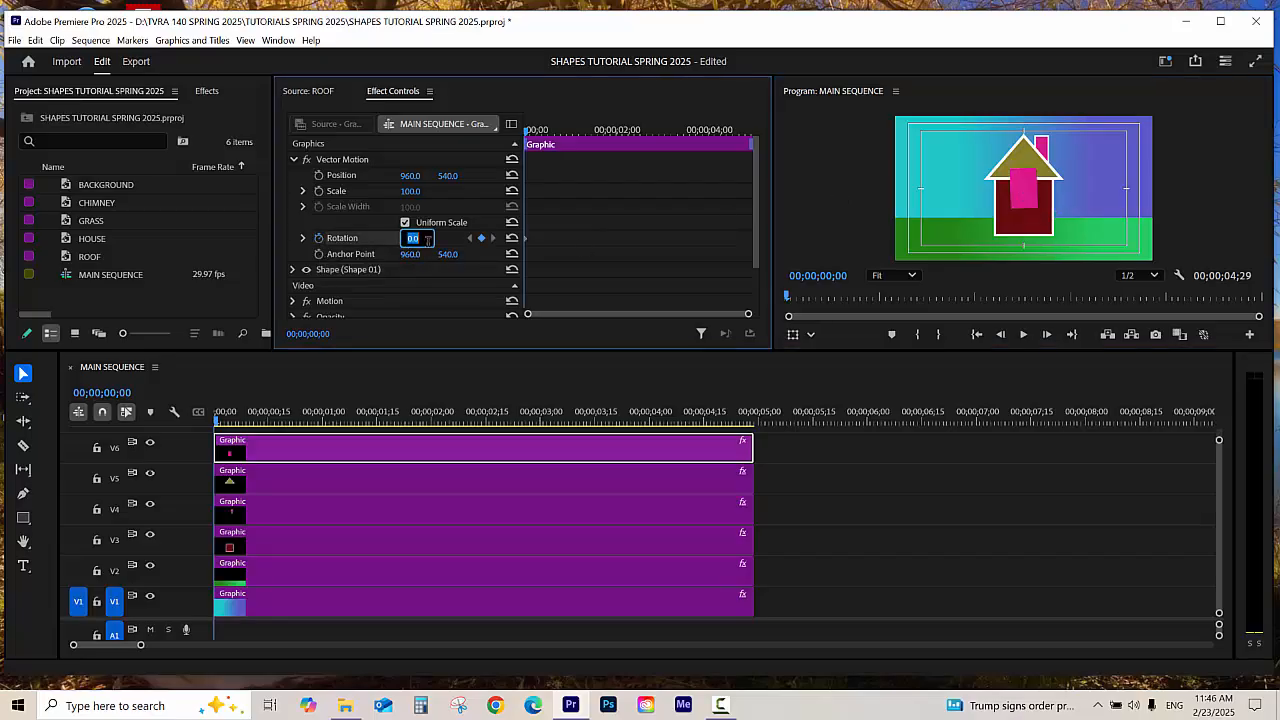
pyautogui.write('90')
pyautogui.press('Return')
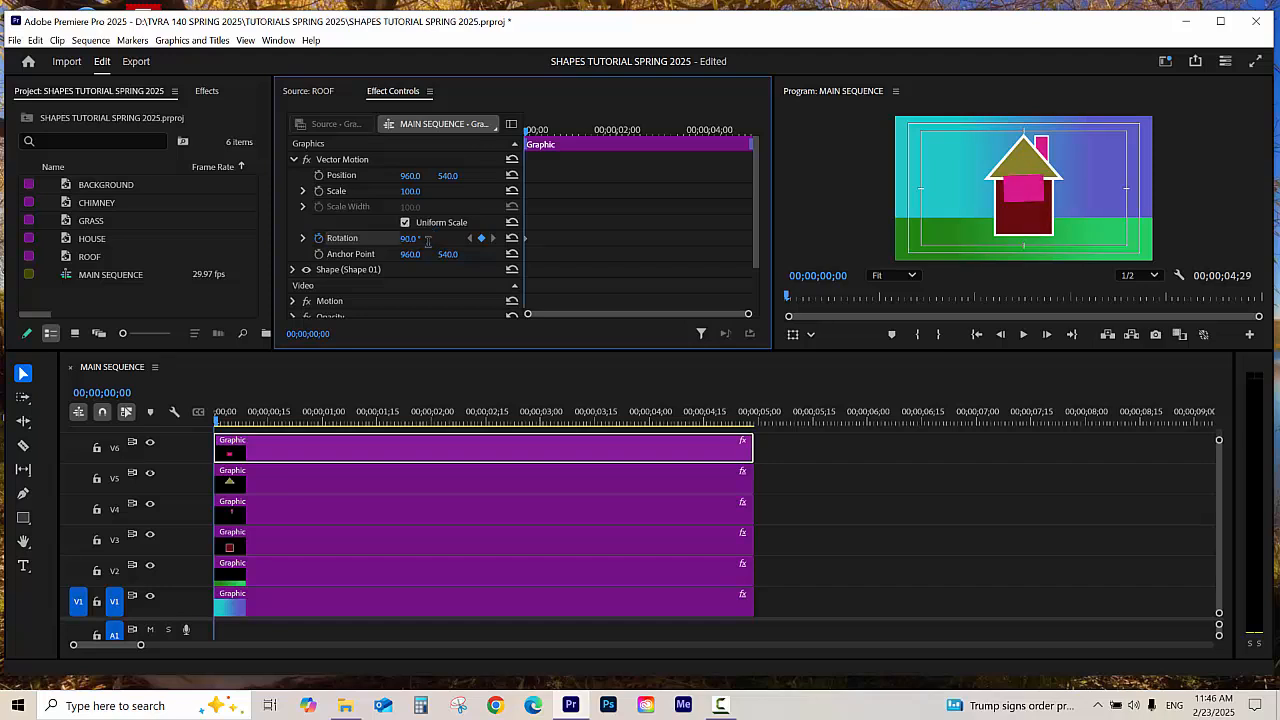
pyautogui.hotkey('ctrl', 'z')
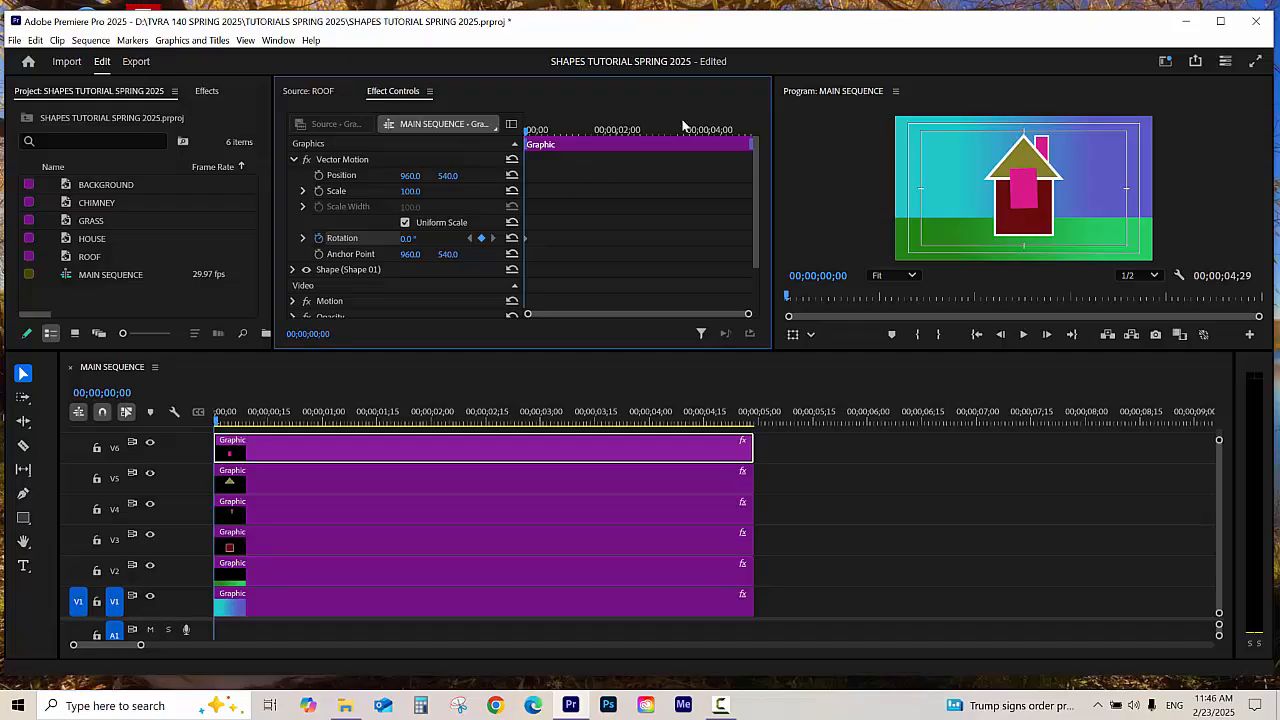
pyautogui.click(318, 238)
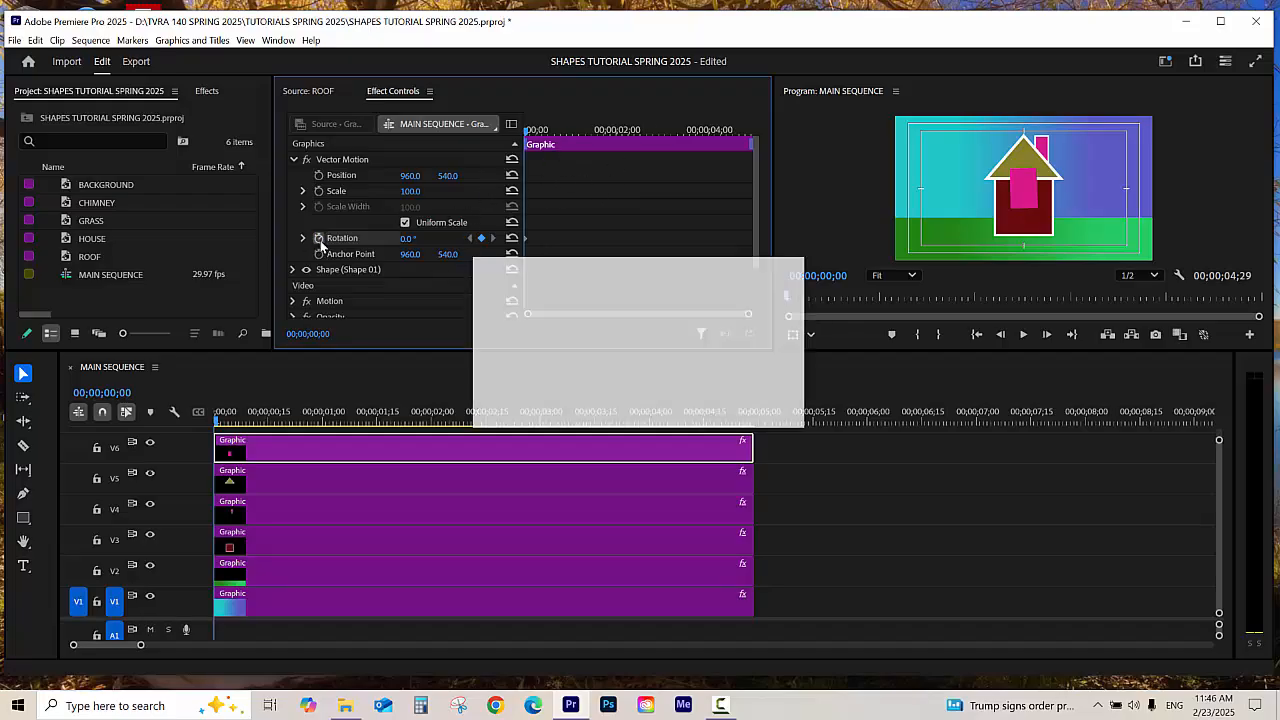
pyautogui.click(712, 395)
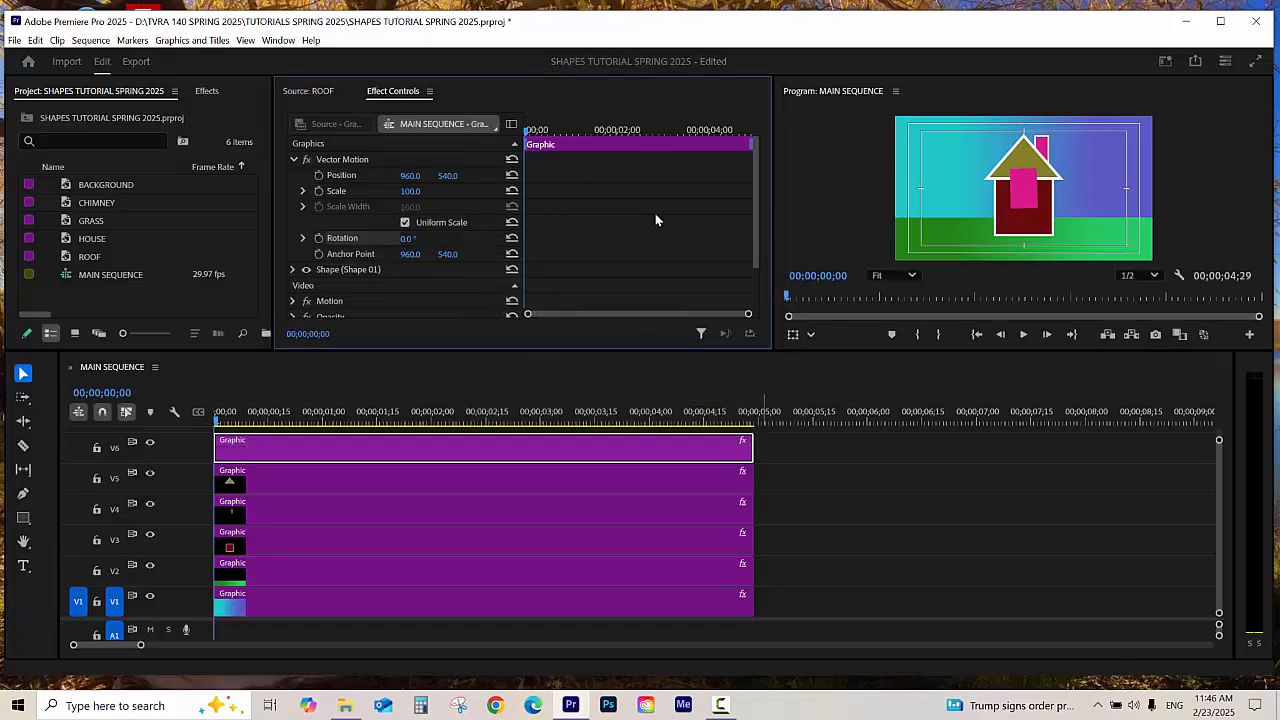
# - Move the door rectangle down onto the house front at about 971.2, 713.5 and keyframe its rotation at 2°
pyautogui.click(383, 159)
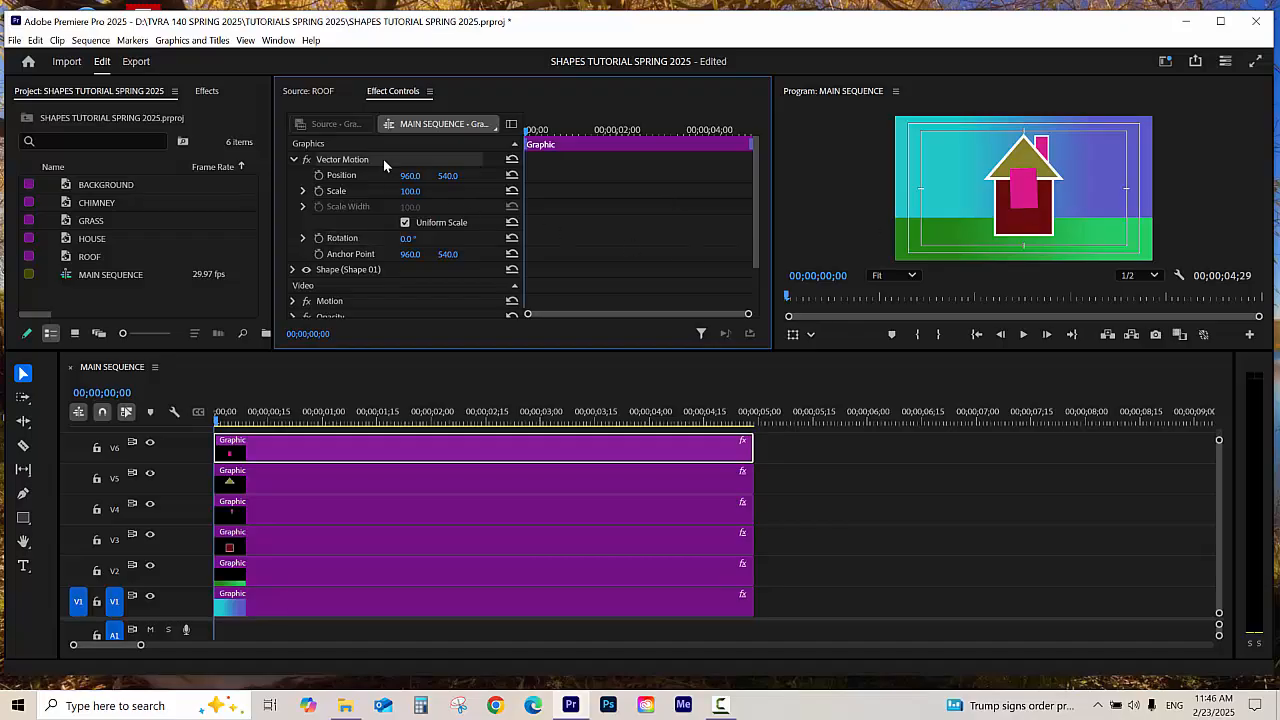
pyautogui.click(1062, 205)
pyautogui.moveTo(1063, 205); pyautogui.dragTo(1064, 218)
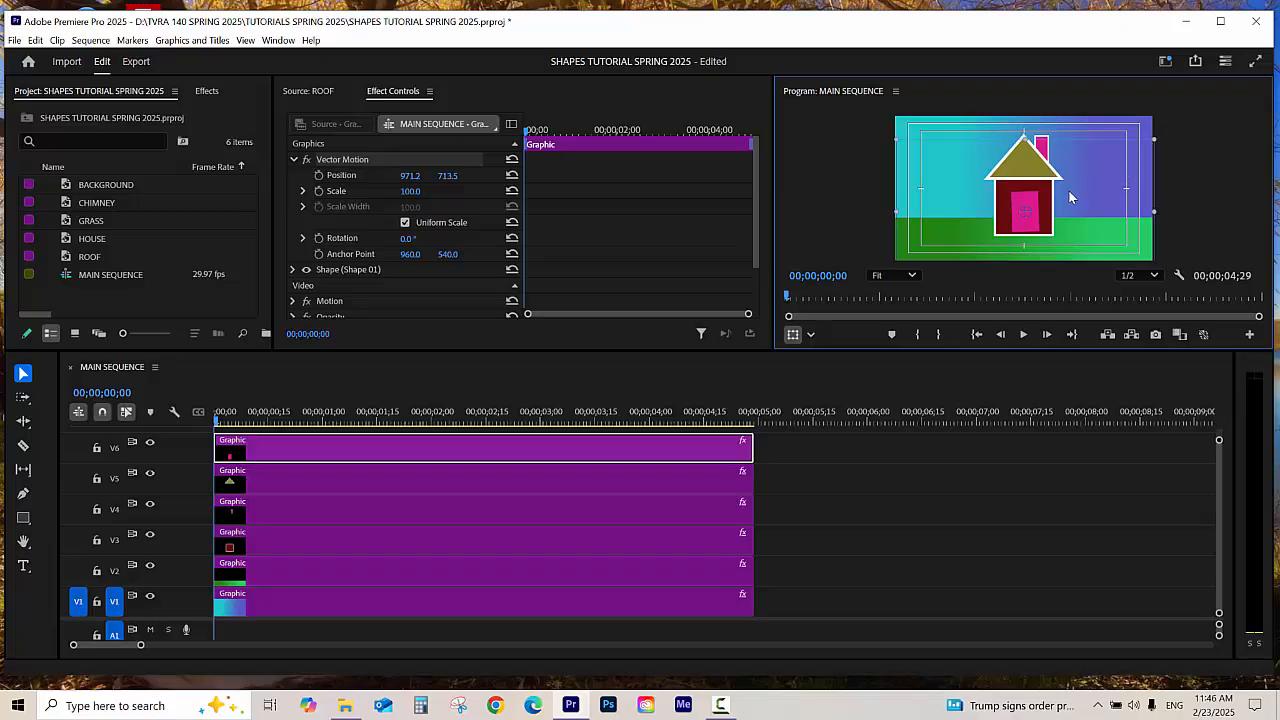
pyautogui.click(318, 238)
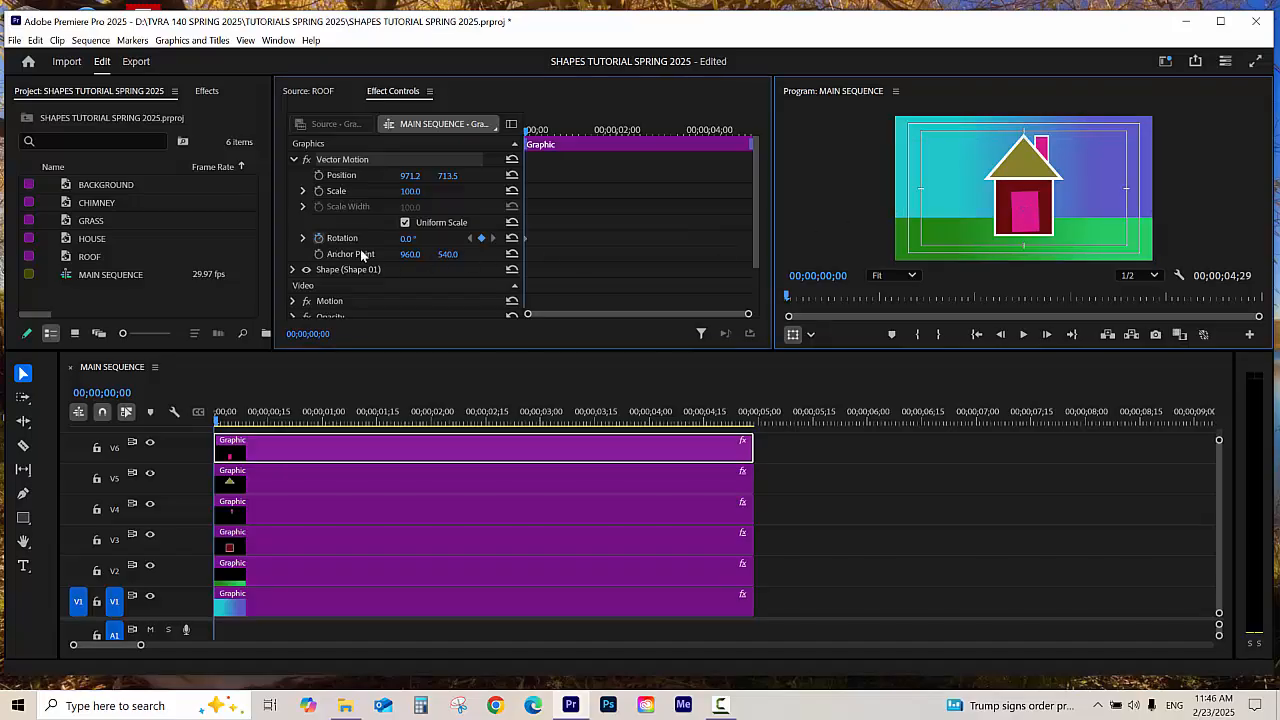
pyautogui.moveTo(405, 243); pyautogui.dragTo(414, 241)
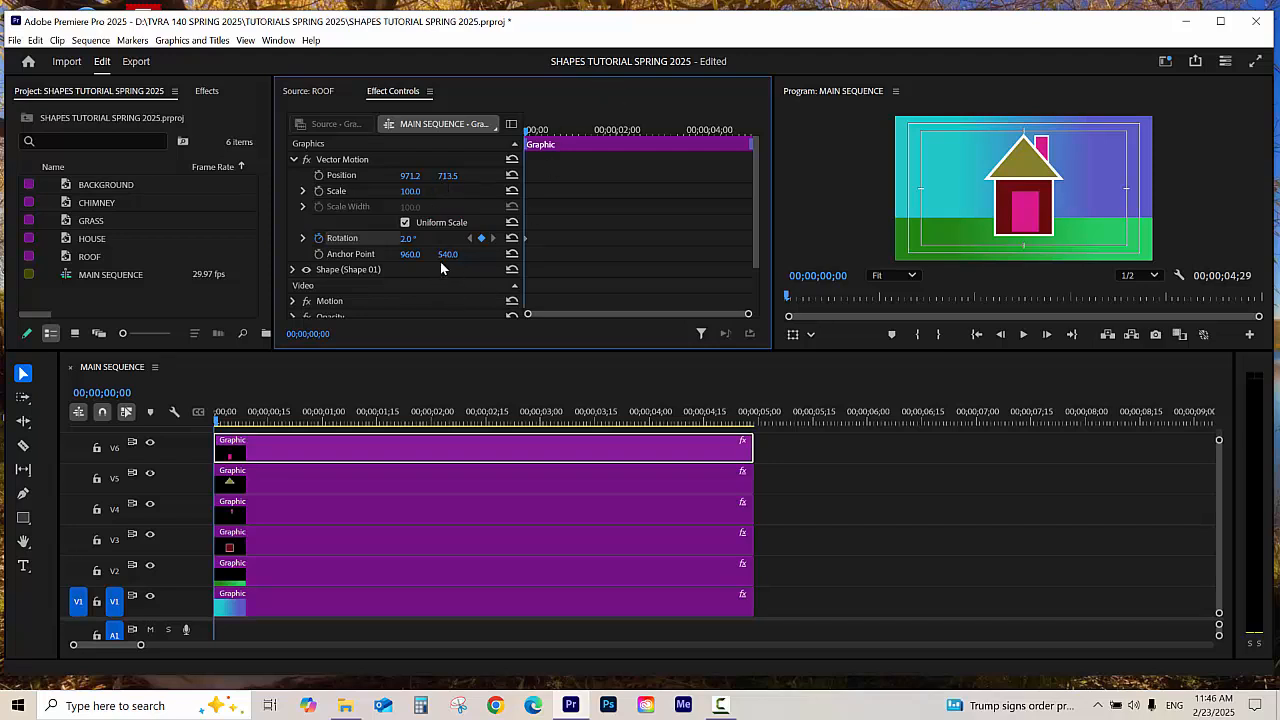
pyautogui.click(446, 456)
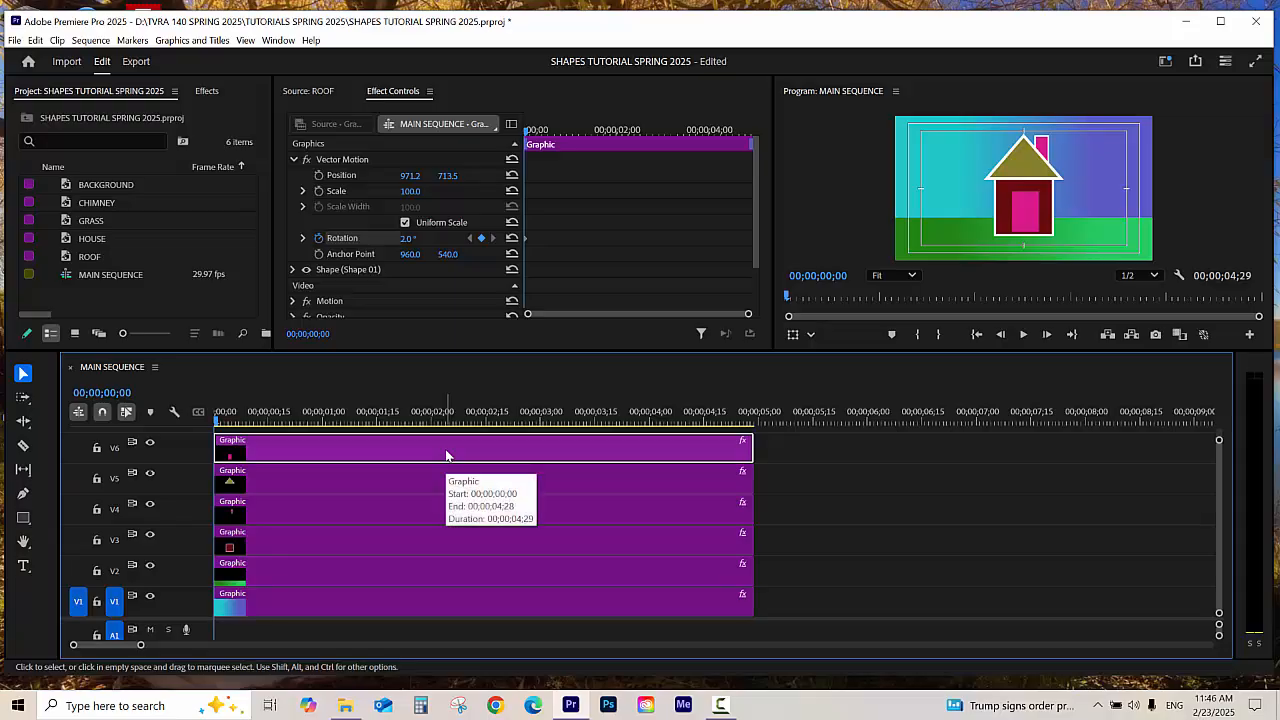
pyautogui.rightClick(446, 456)
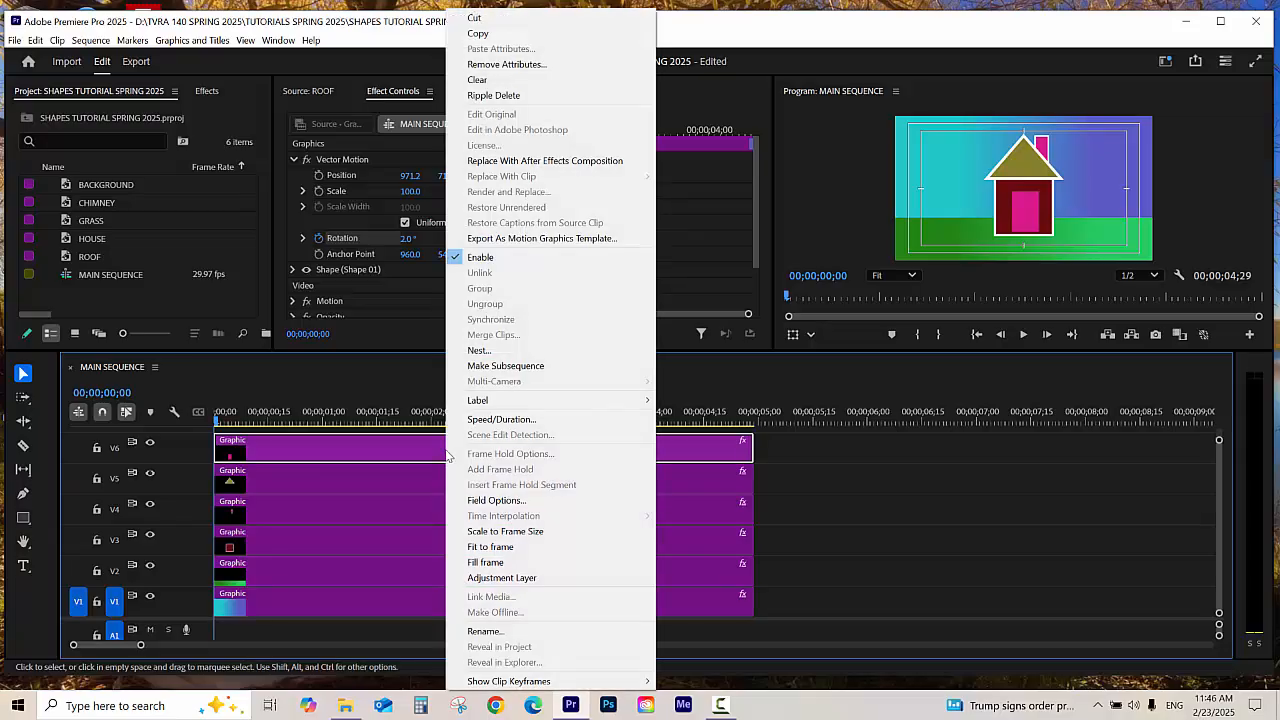
pyautogui.click(741, 36)
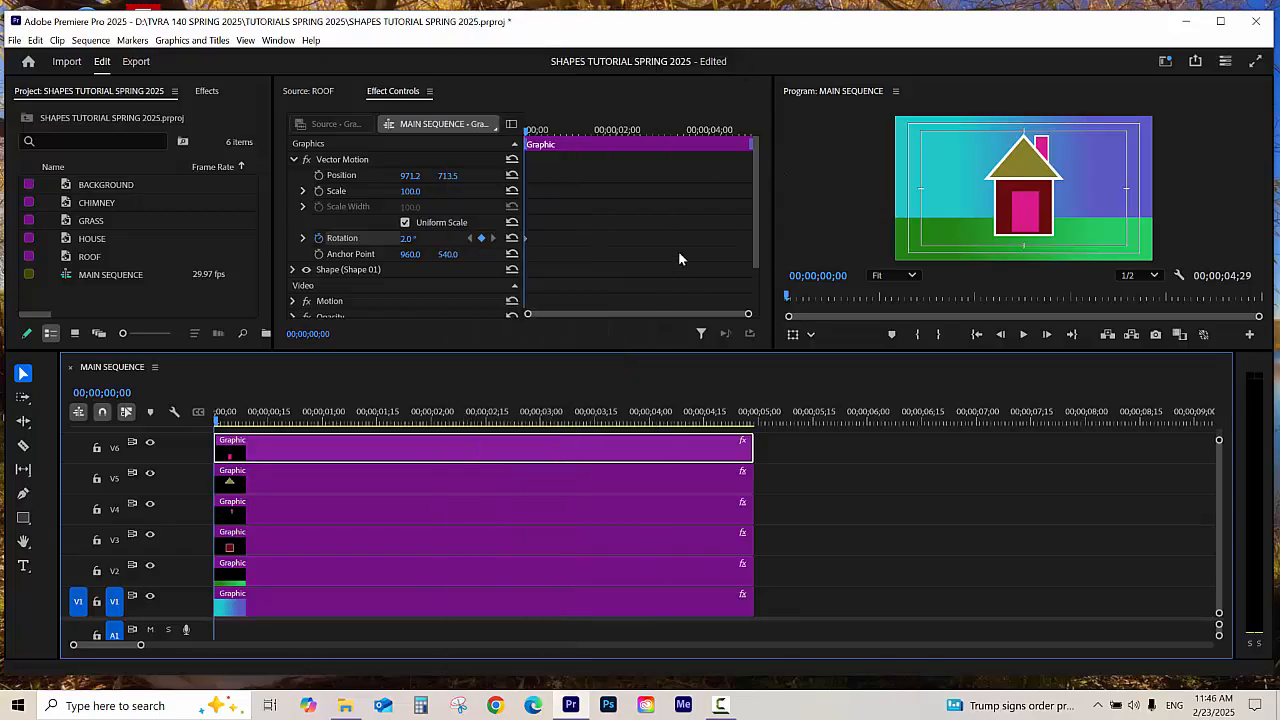
# - Rename the door graphic's Shape 01 layer to DOOR and enable its white outer stroke
pyautogui.doubleClick(503, 452)
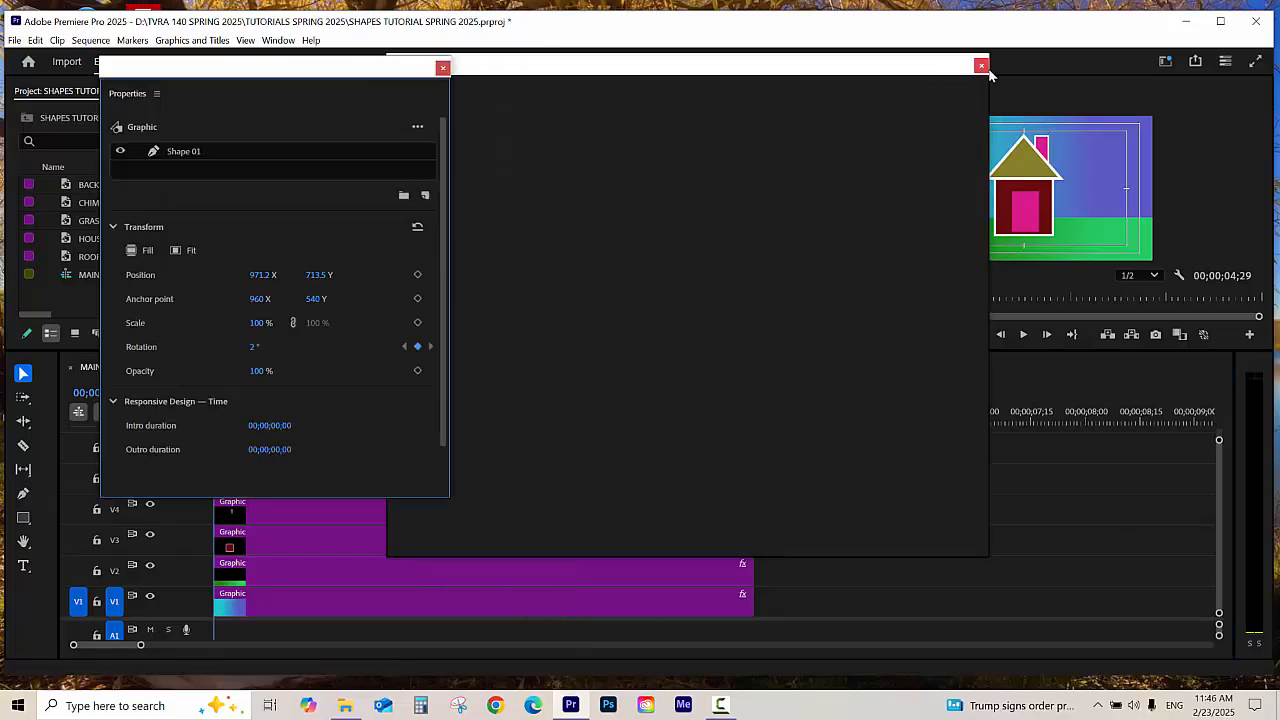
pyautogui.click(214, 156)
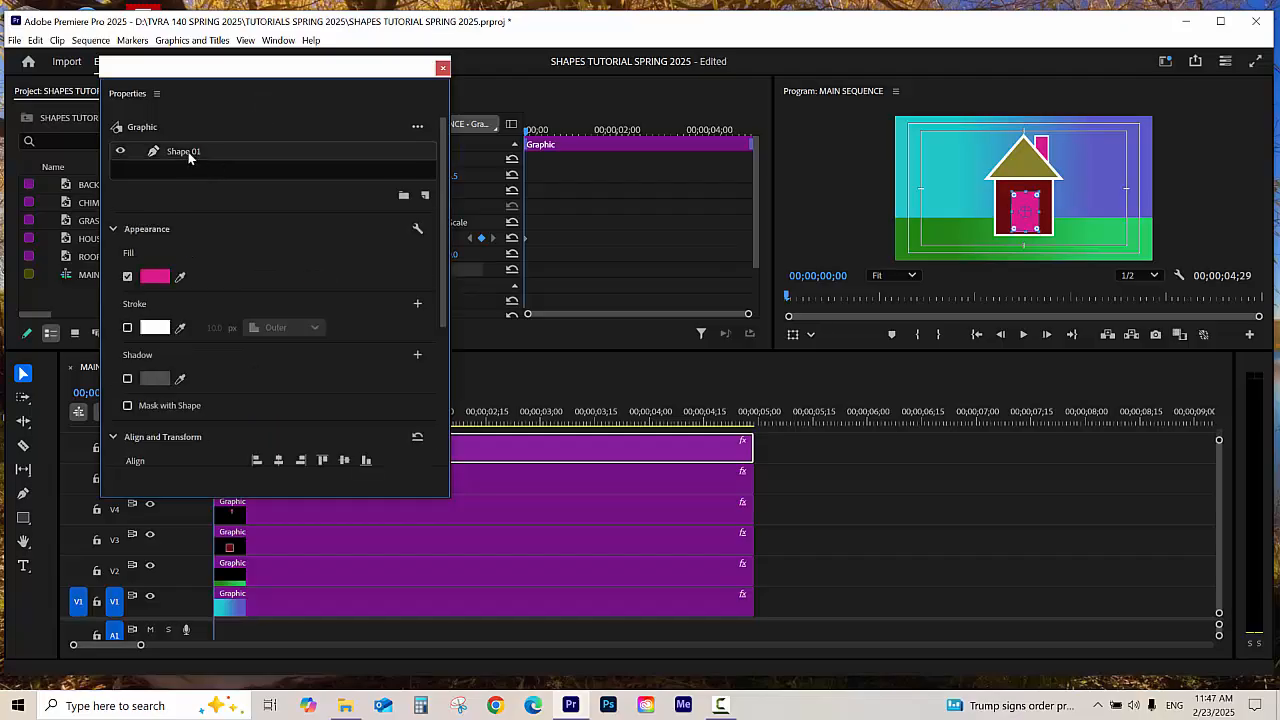
pyautogui.doubleClick(188, 152)
pyautogui.write('DOOR')
pyautogui.click(127, 328)
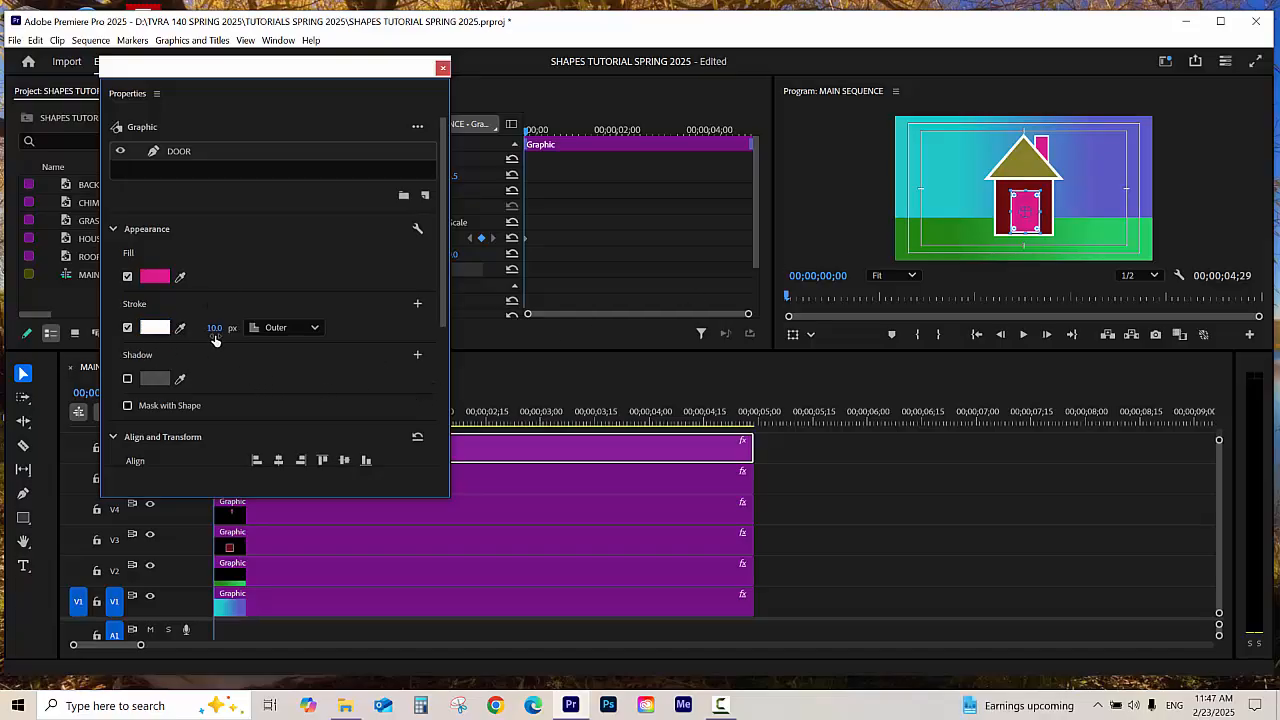
pyautogui.click(443, 67)
pyautogui.click(871, 488)
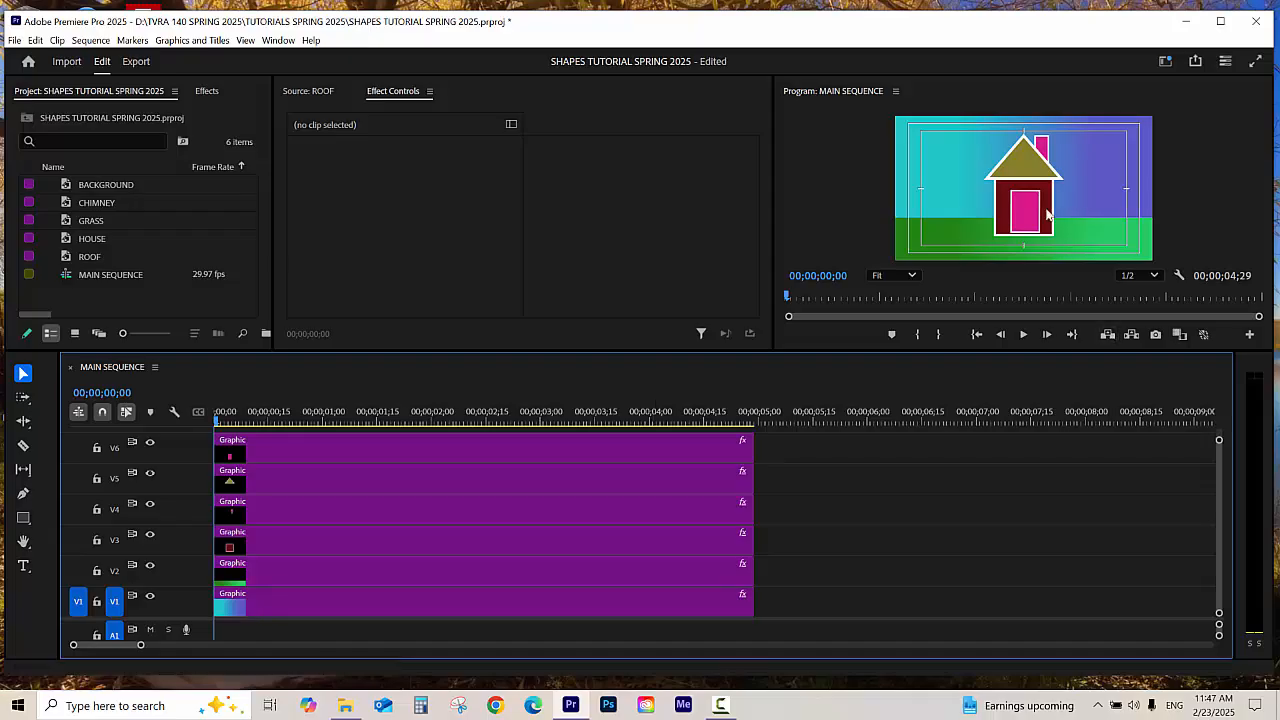
# - Keyframe the door clip's position with the vertical value set to 732.5, and save the project
pyautogui.click(402, 455)
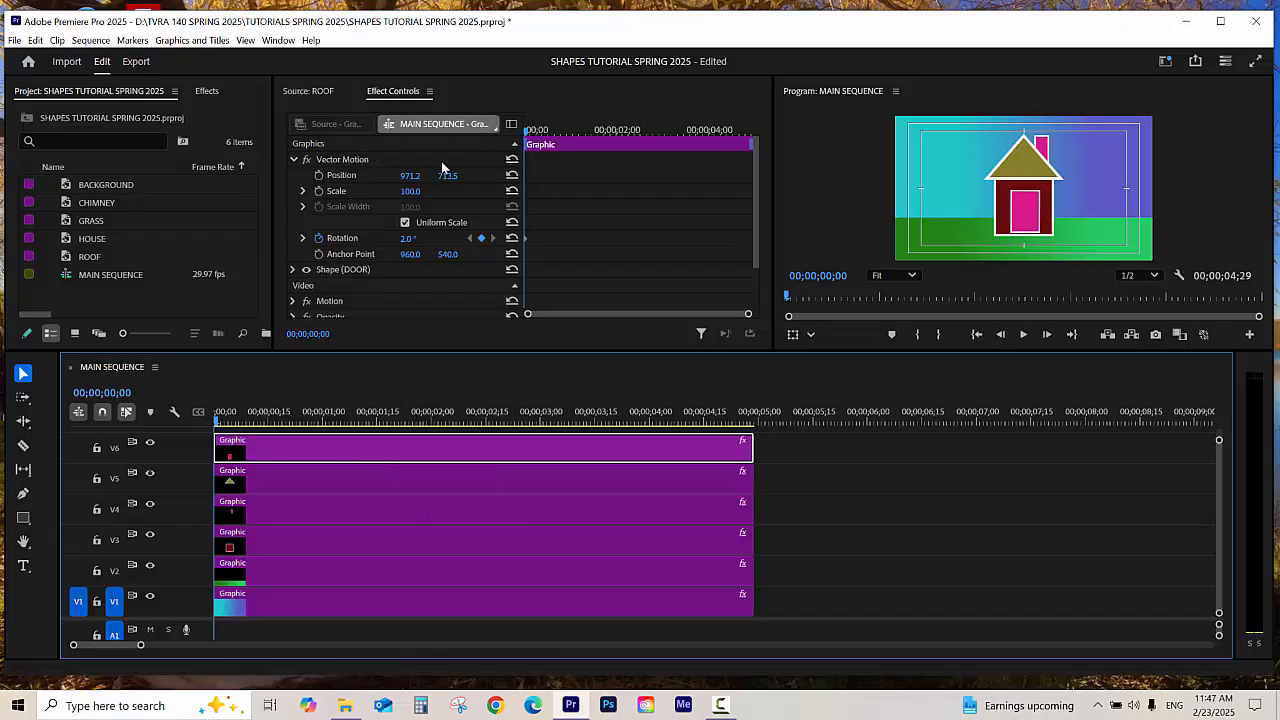
pyautogui.click(319, 175)
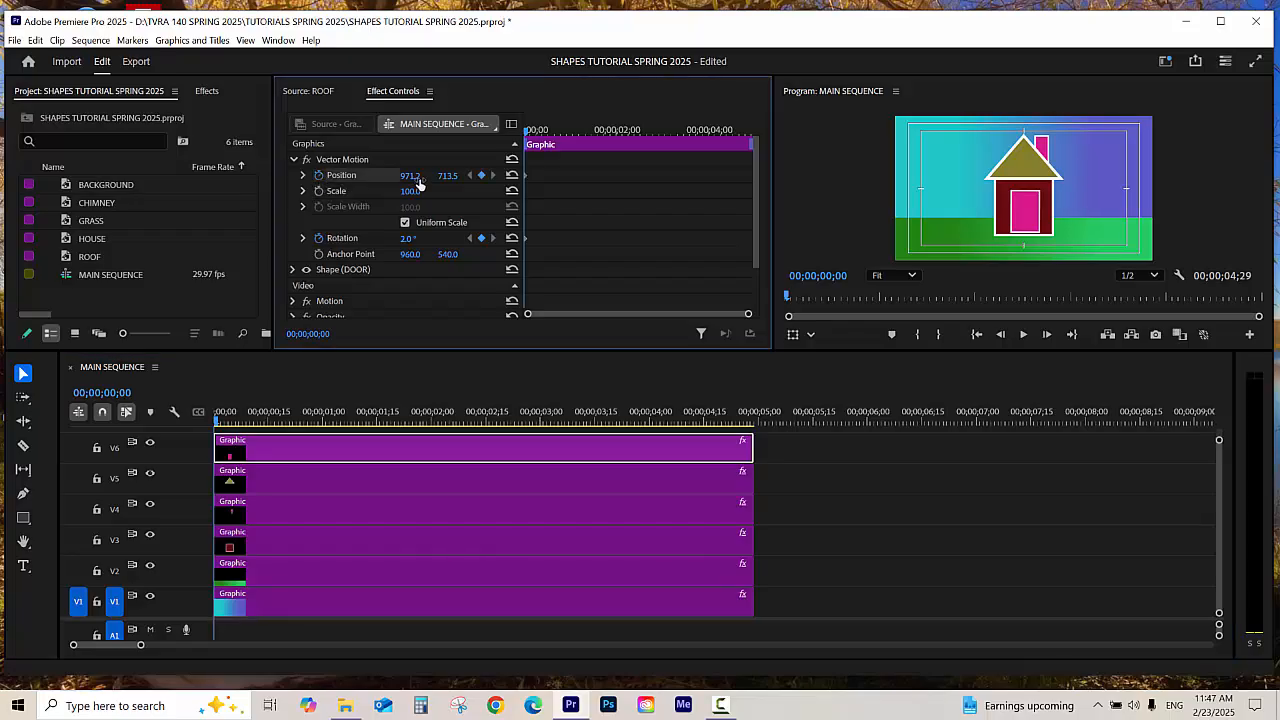
pyautogui.moveTo(448, 181); pyautogui.dragTo(467, 181)
pyautogui.hotkey('ctrl', 's')
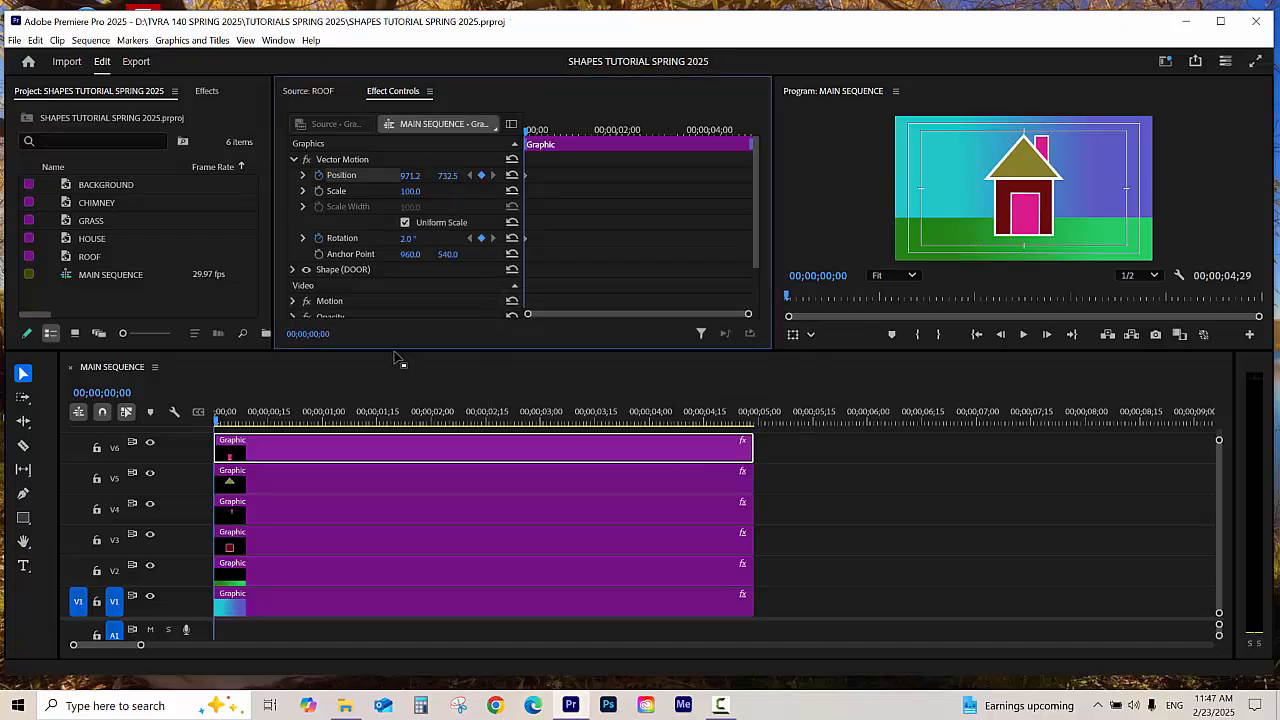
# - Enlarge the timeline area slightly and reduce the video track heights so tracks V1 through V7 fit
pyautogui.moveTo(394, 351); pyautogui.dragTo(1004, 233)
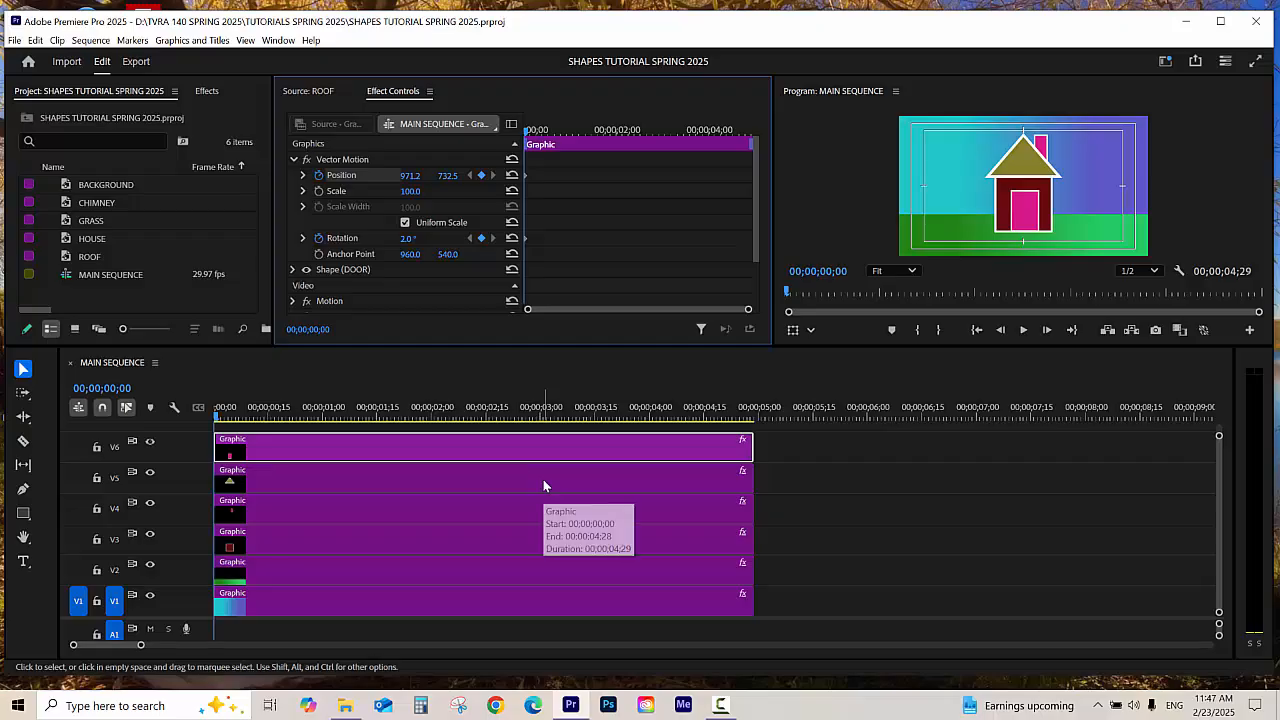
pyautogui.click(322, 573)
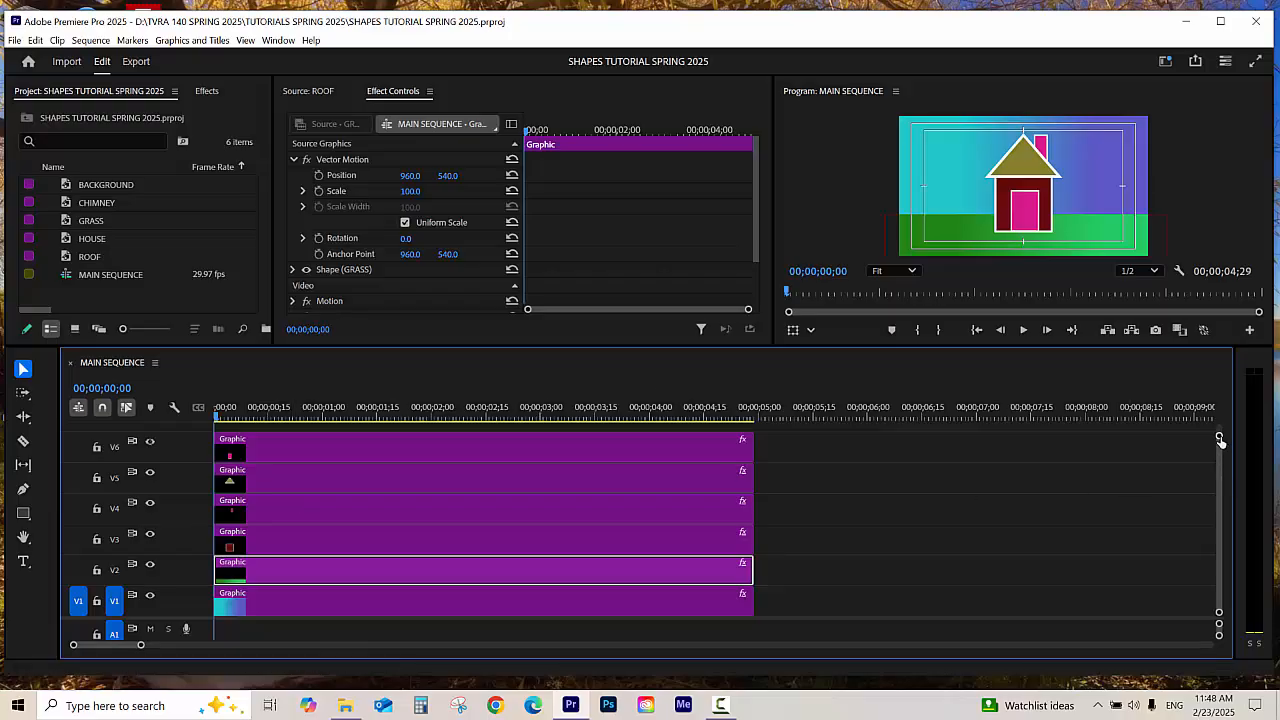
pyautogui.moveTo(1220, 440); pyautogui.dragTo(1219, 429)
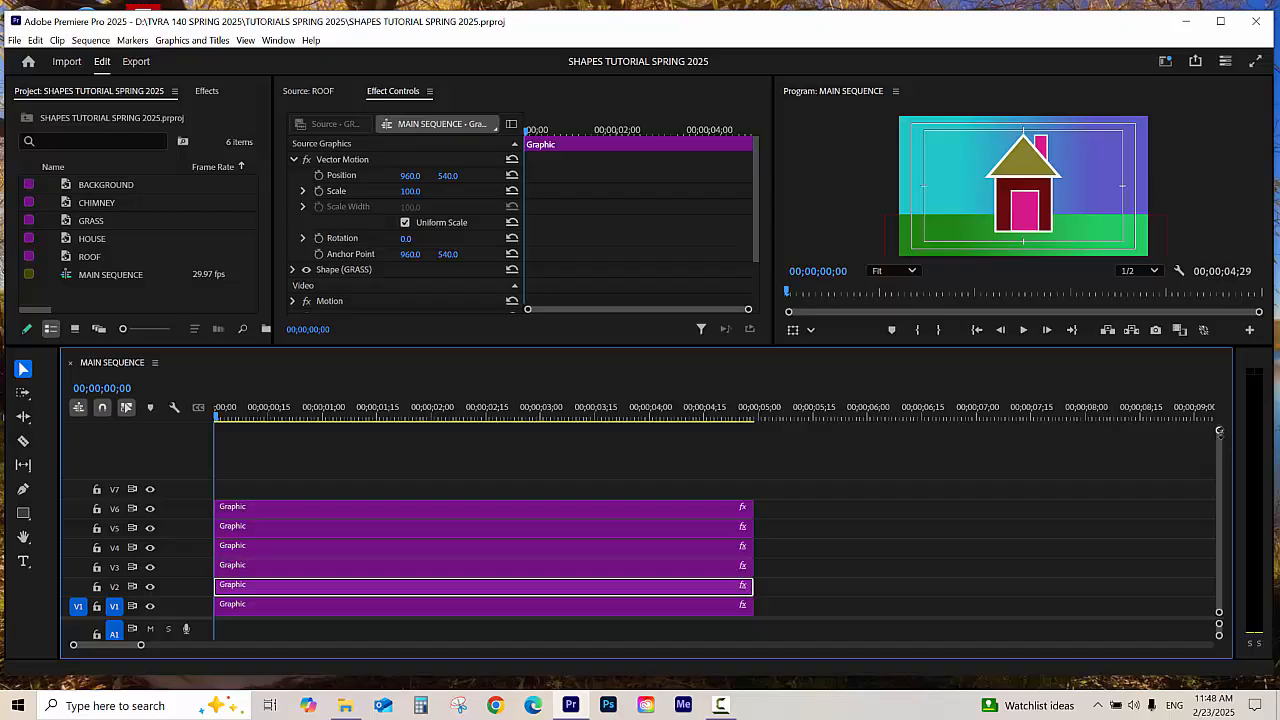
pyautogui.moveTo(1219, 435); pyautogui.dragTo(1219, 434)
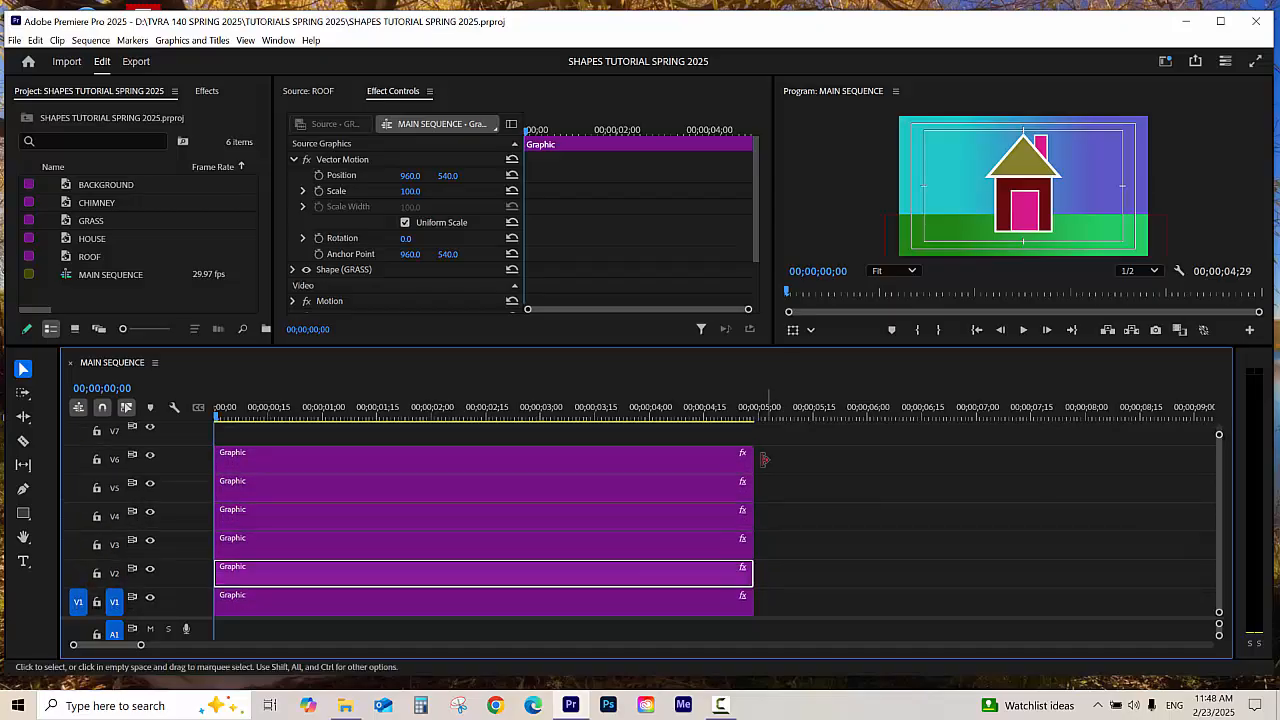
# - Nest the four house clips on tracks V3 to V6 into a sequence named HOUSE NEST
pyautogui.moveTo(692, 434); pyautogui.dragTo(709, 552)
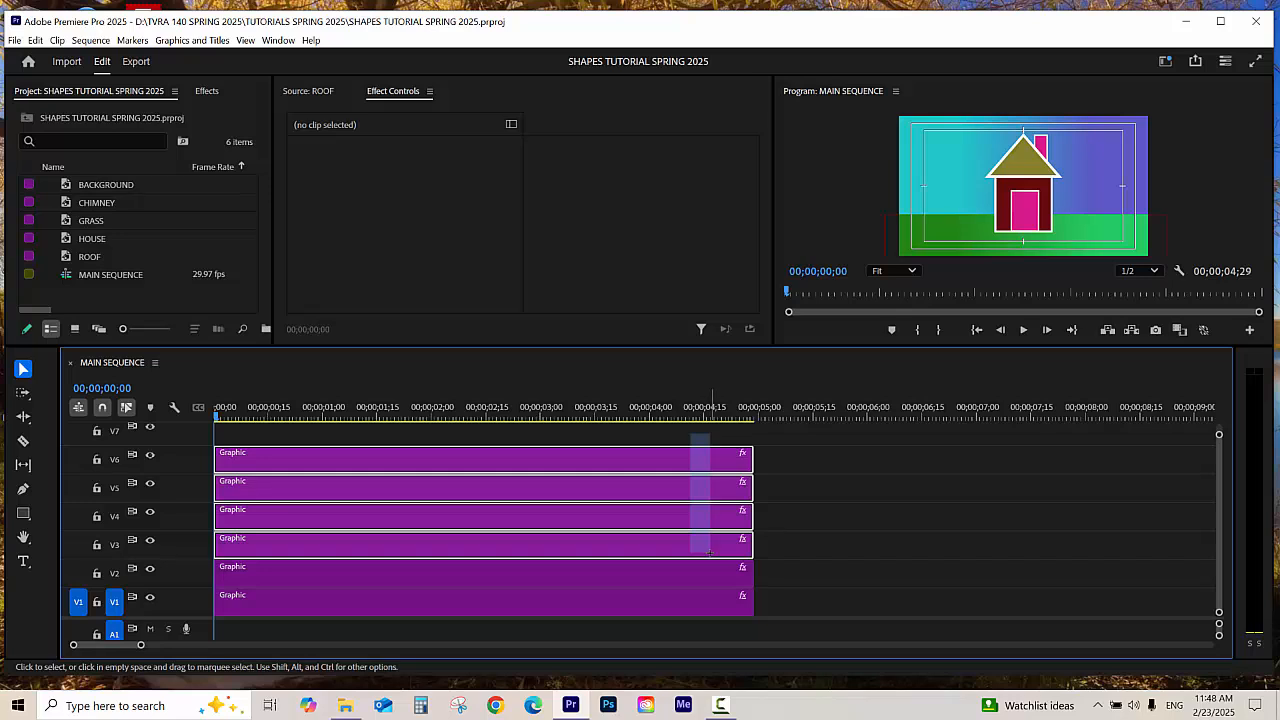
pyautogui.moveTo(709, 552); pyautogui.dragTo(709, 552)
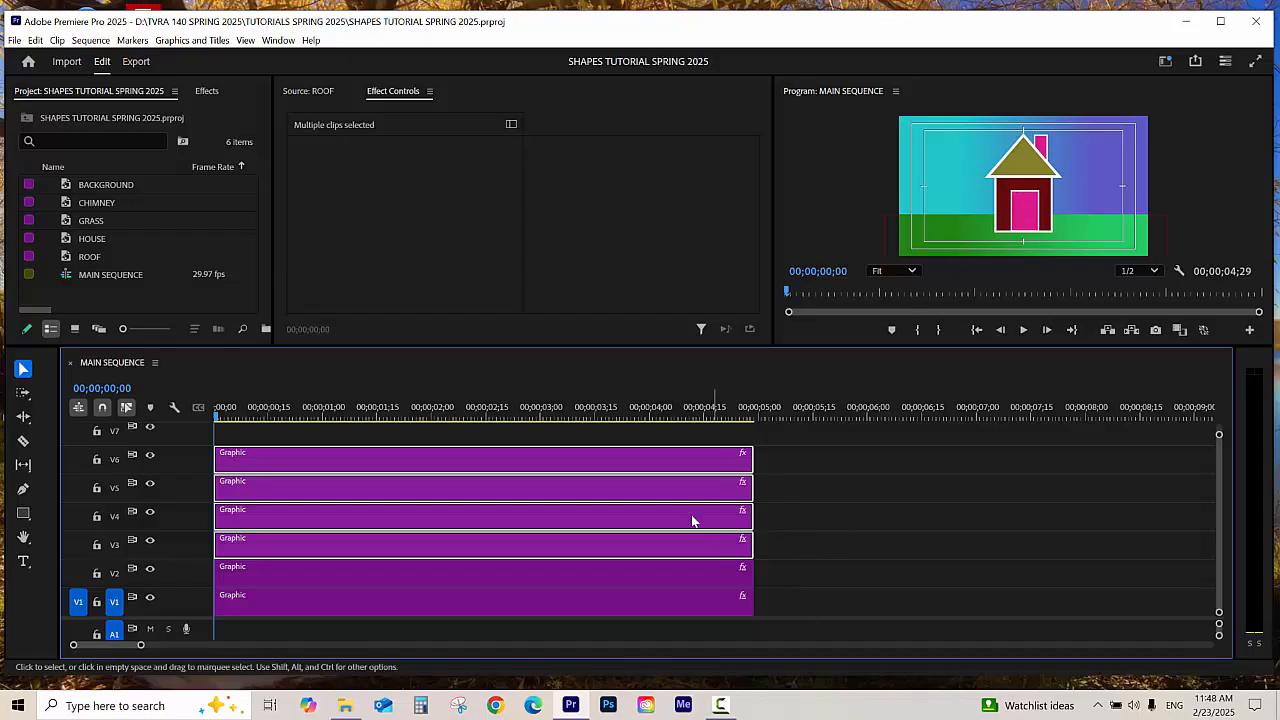
pyautogui.rightClick(664, 461)
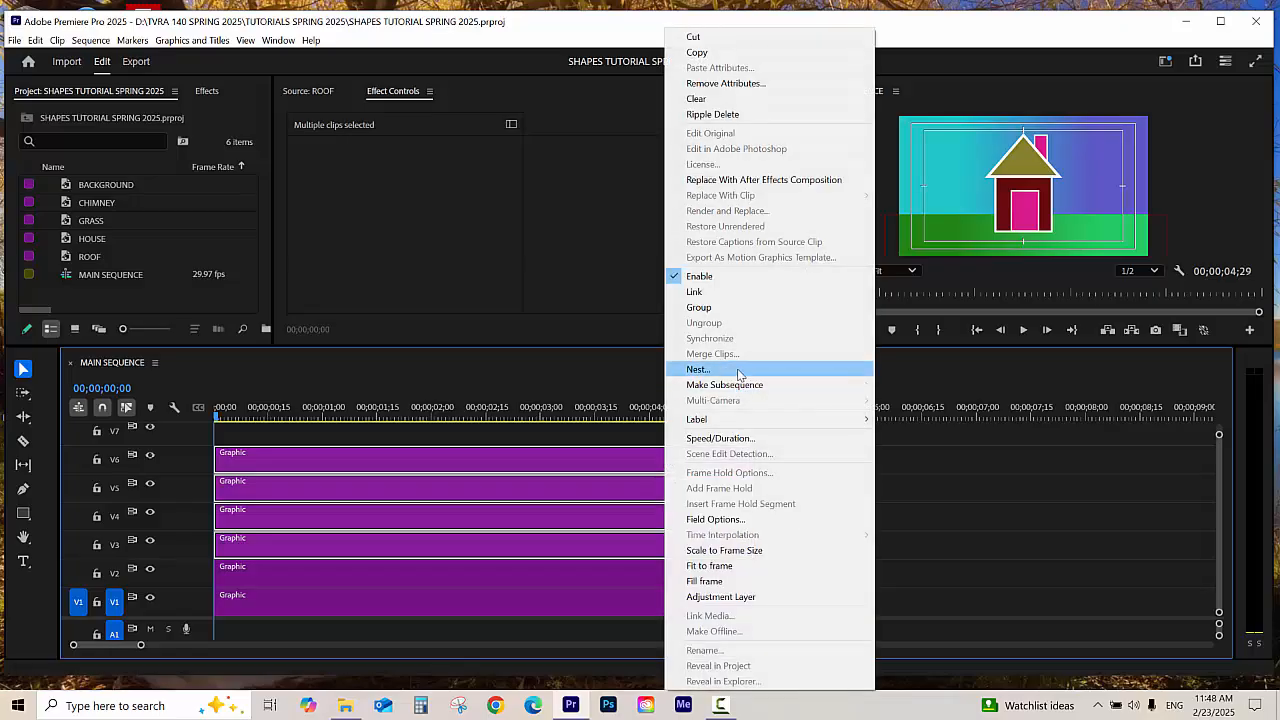
pyautogui.click(698, 369)
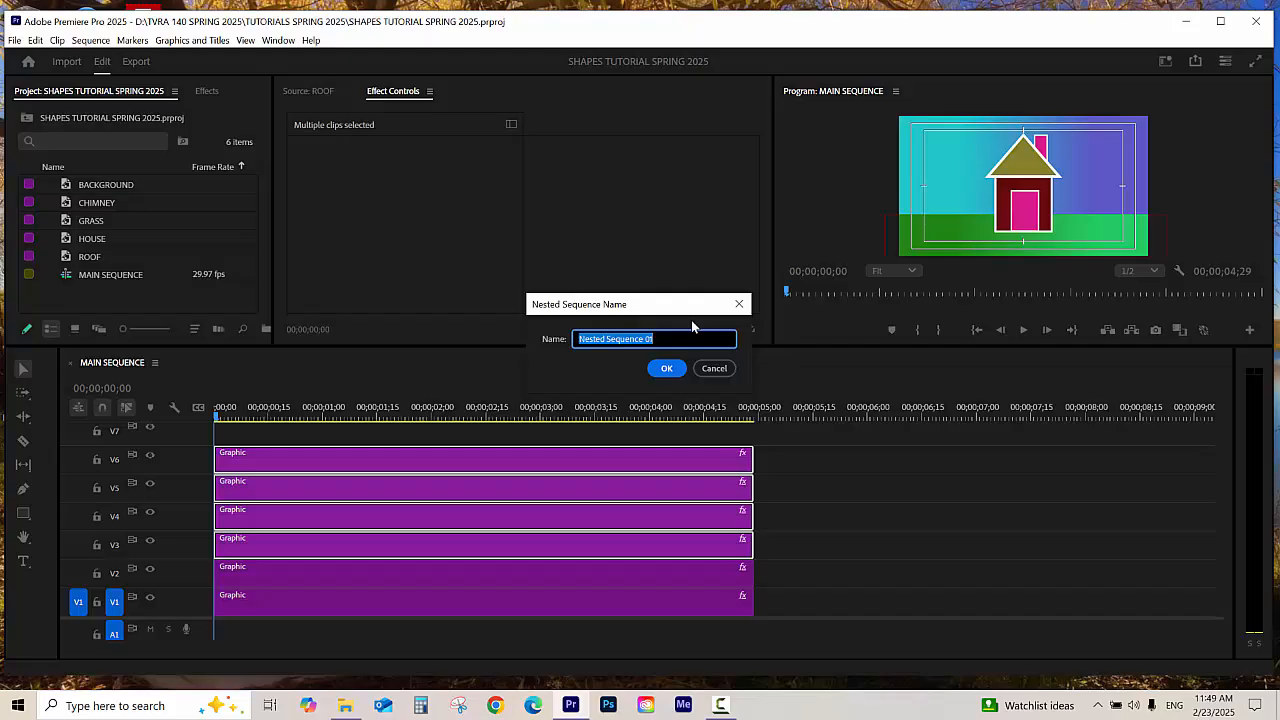
pyautogui.write('HOUSE NEST')
pyautogui.click(666, 368)
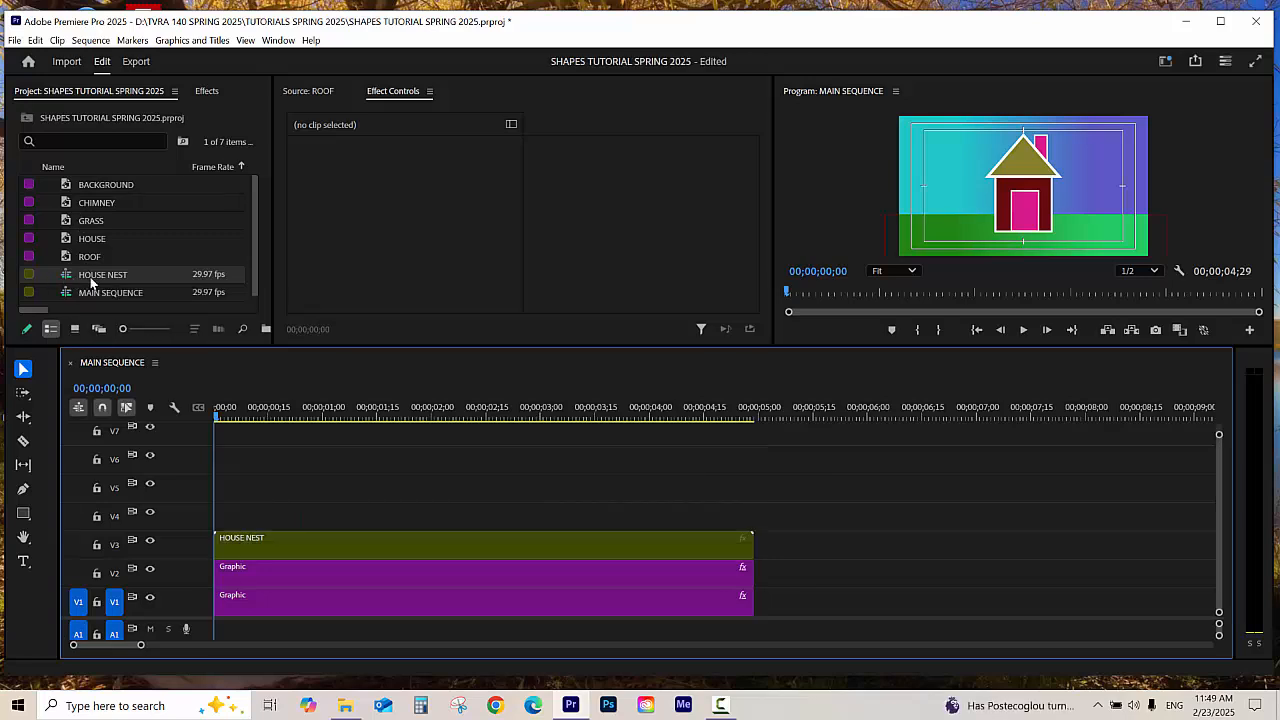
# - Scrub the main sequence from its start to 00;00;02;25 to review the nested house, and save the project
pyautogui.click(383, 540)
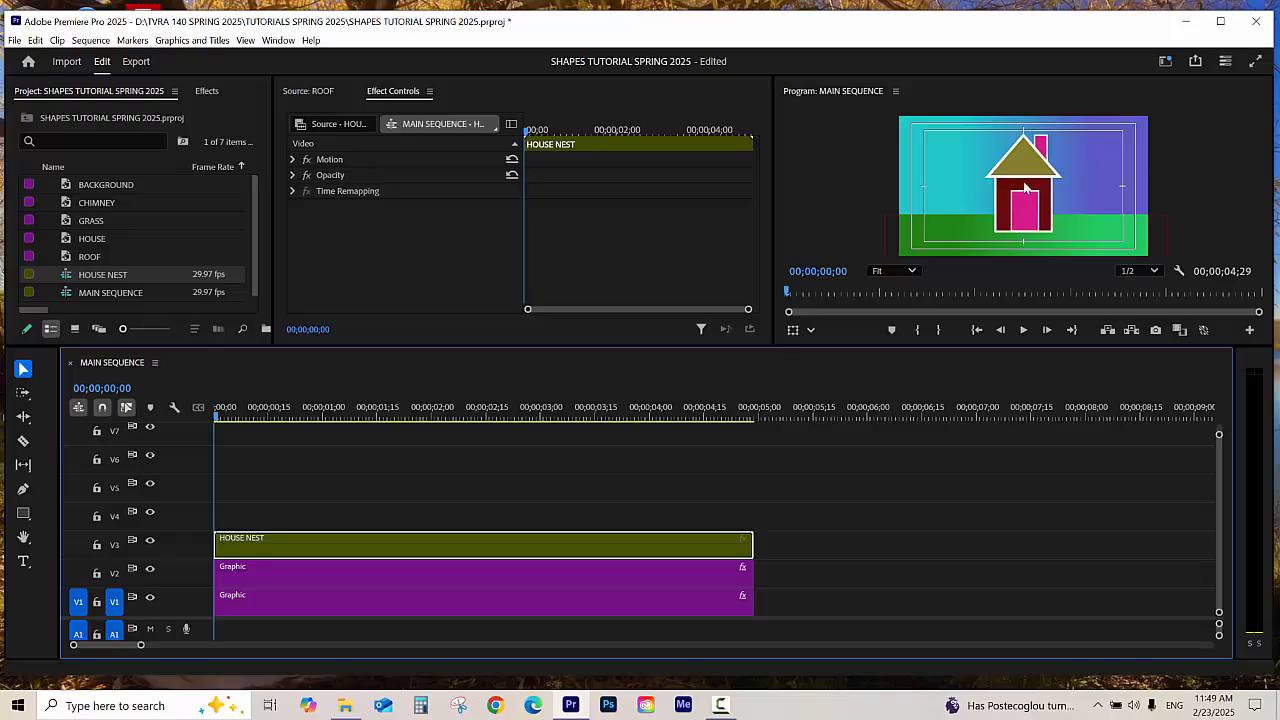
pyautogui.click(310, 522)
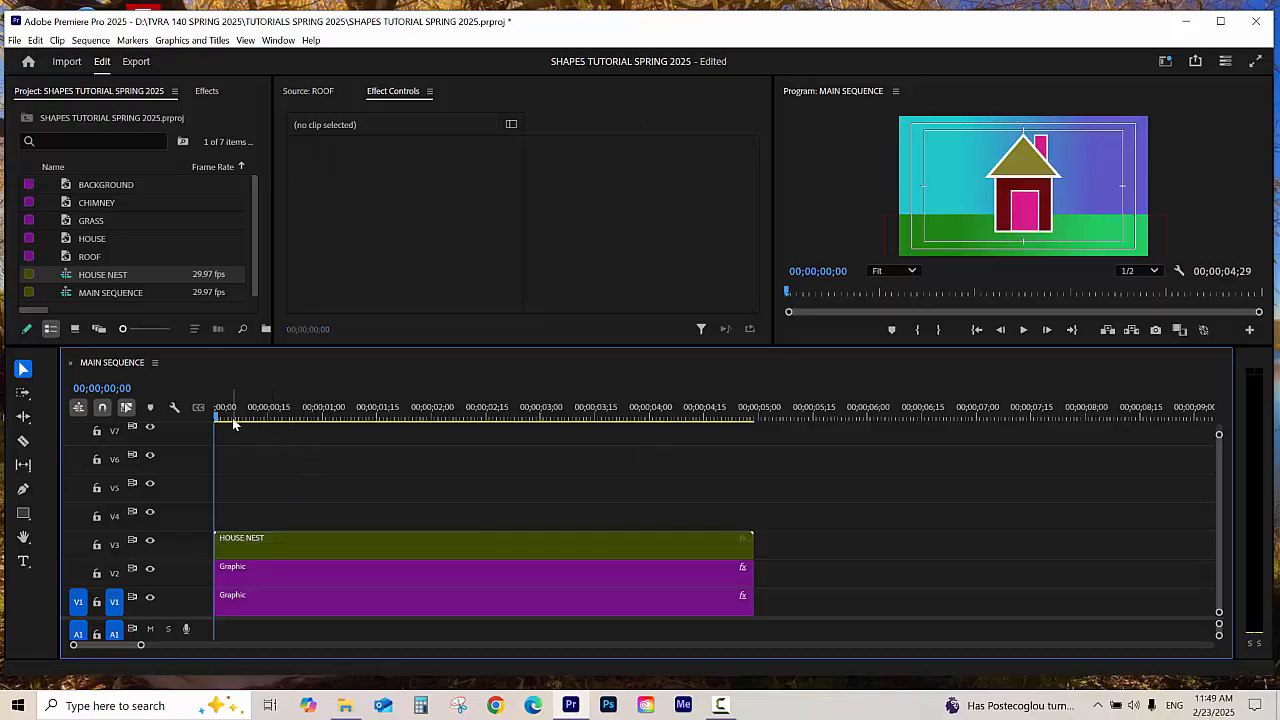
pyautogui.moveTo(236, 415); pyautogui.dragTo(366, 423)
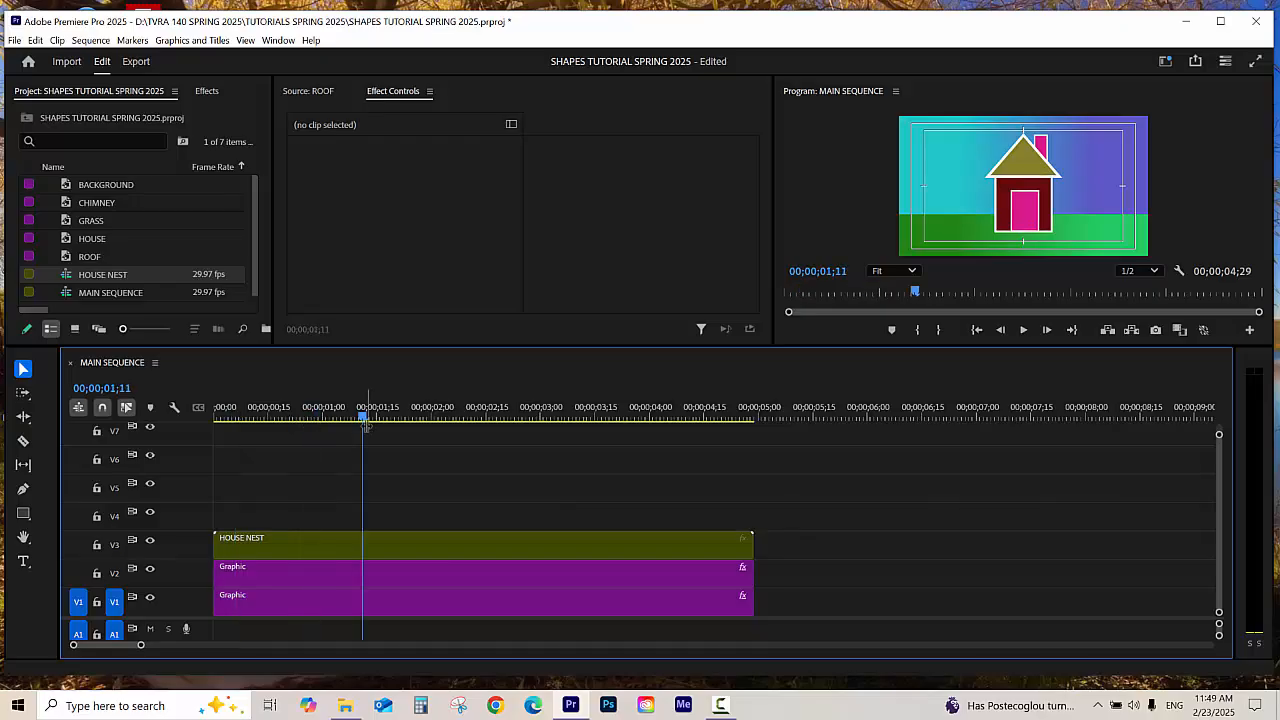
pyautogui.hotkey('ctrl', 's')
pyautogui.moveTo(366, 423); pyautogui.dragTo(402, 422)
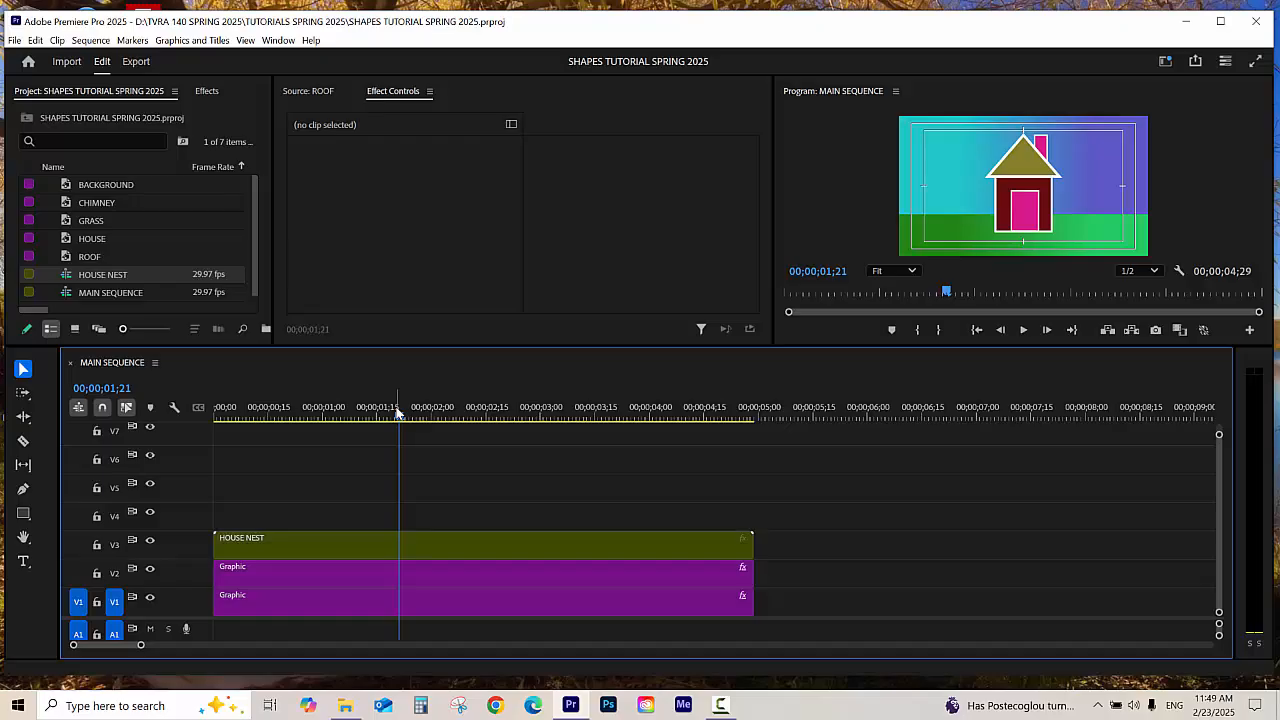
pyautogui.moveTo(502, 413); pyautogui.dragTo(523, 416)
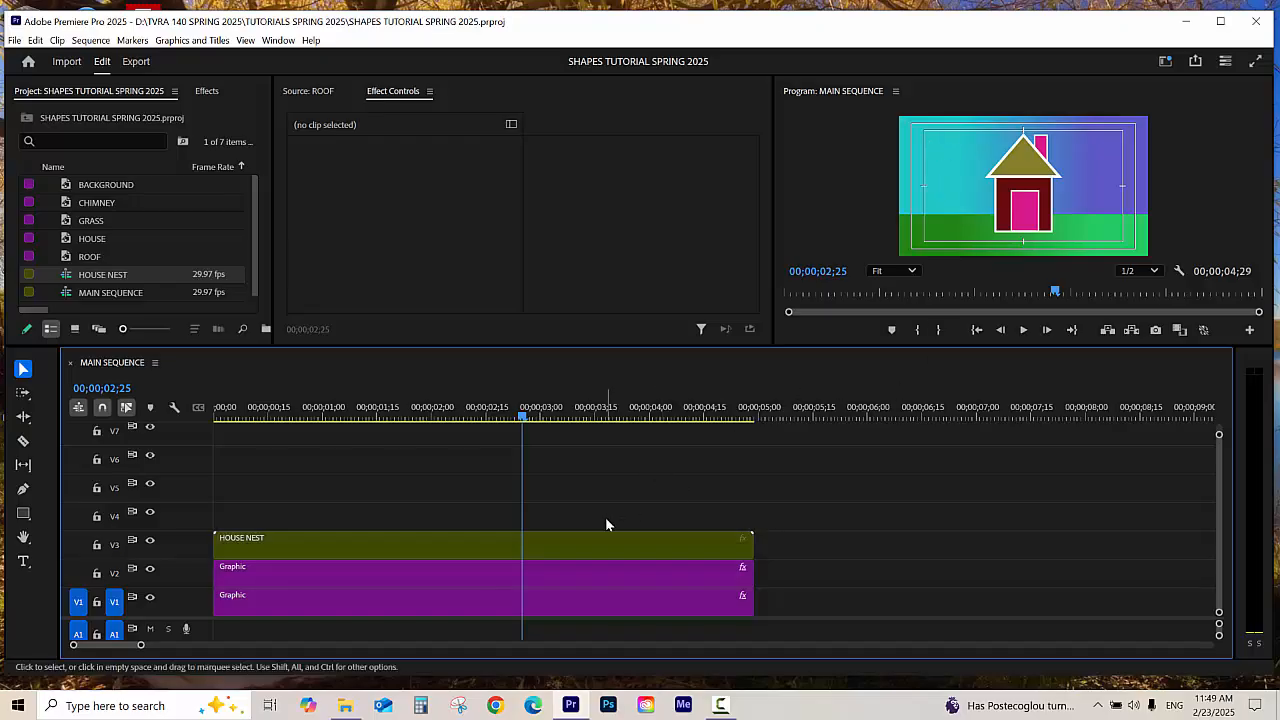
# - Open the HOUSE NEST clip as its own sequence and enlarge the video track area to show tracks V1 to V6
pyautogui.click(425, 545)
pyautogui.doubleClick(376, 543)
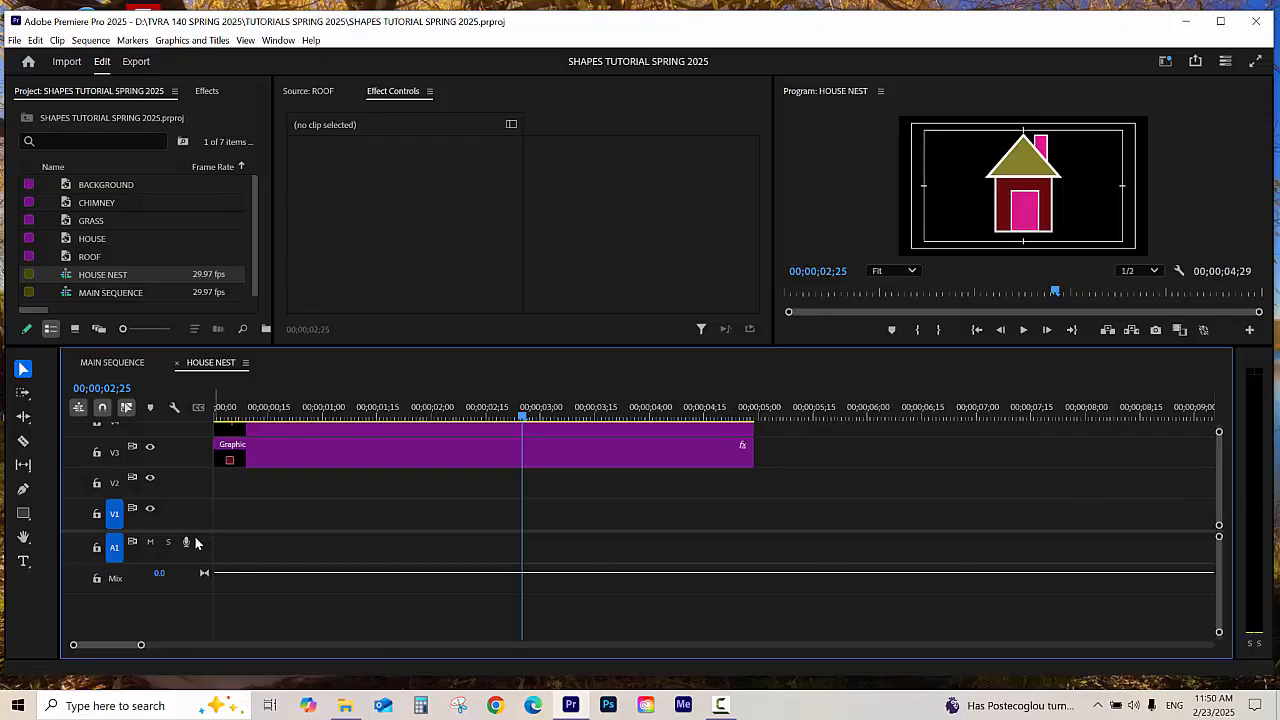
pyautogui.moveTo(183, 531); pyautogui.dragTo(184, 617)
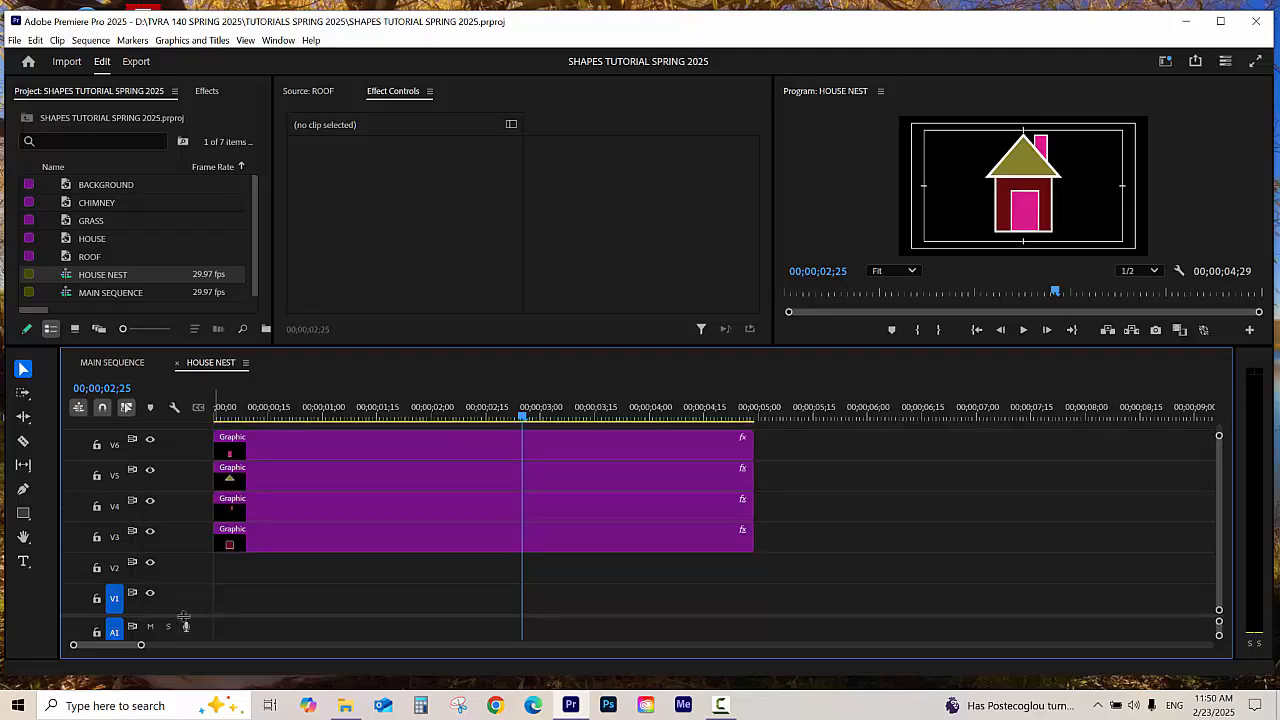
# - Change the fill of the DOOR shape in the V6 graphic to blue 2741BB and close its properties window
pyautogui.click(396, 421)
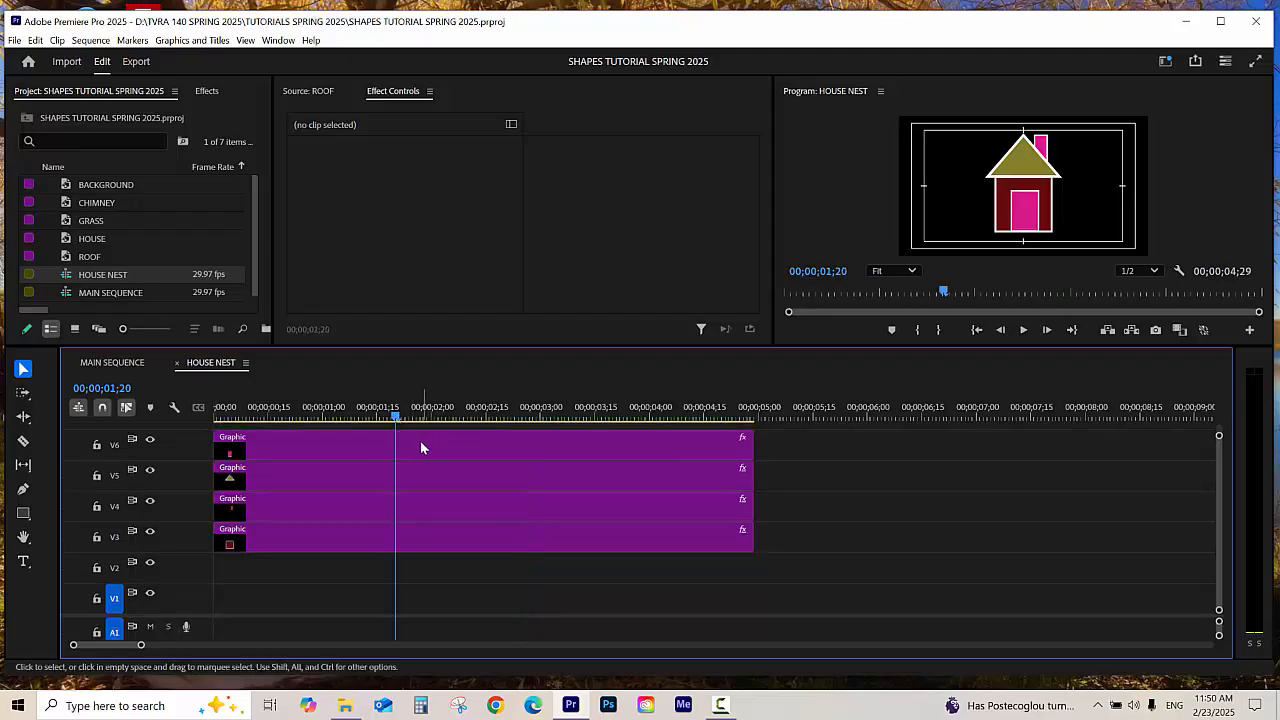
pyautogui.click(372, 448)
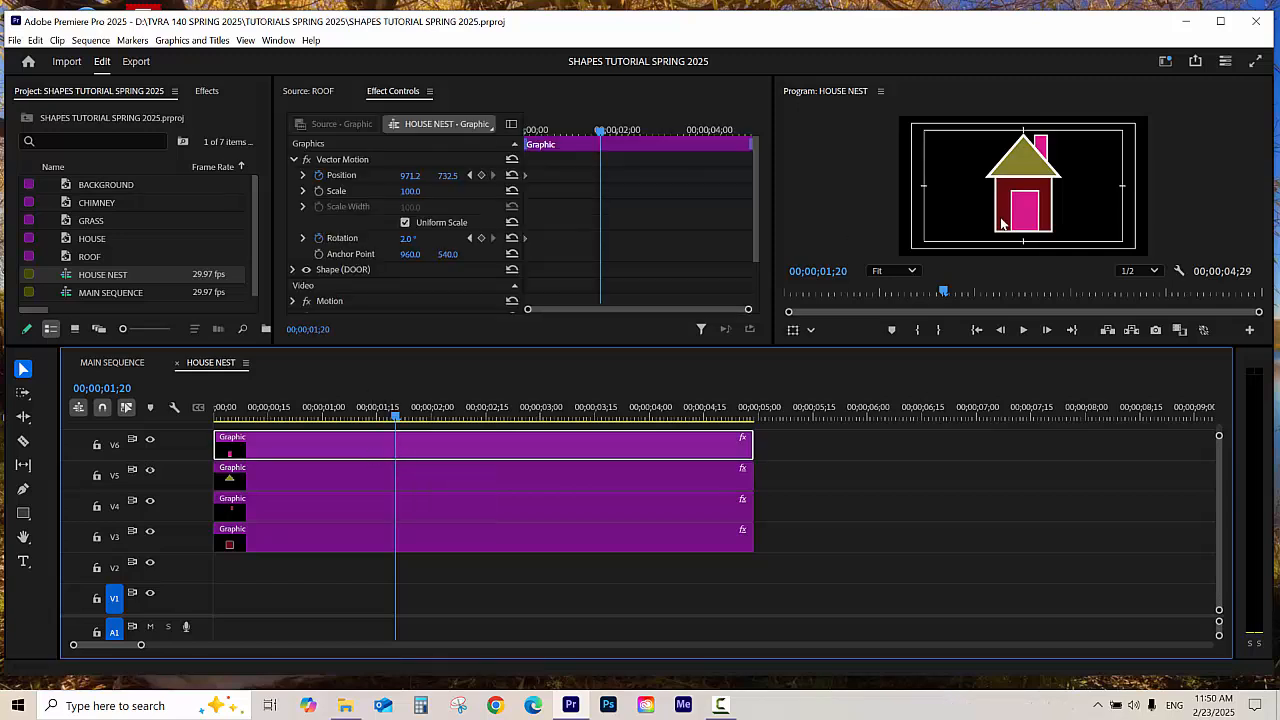
pyautogui.doubleClick(442, 450)
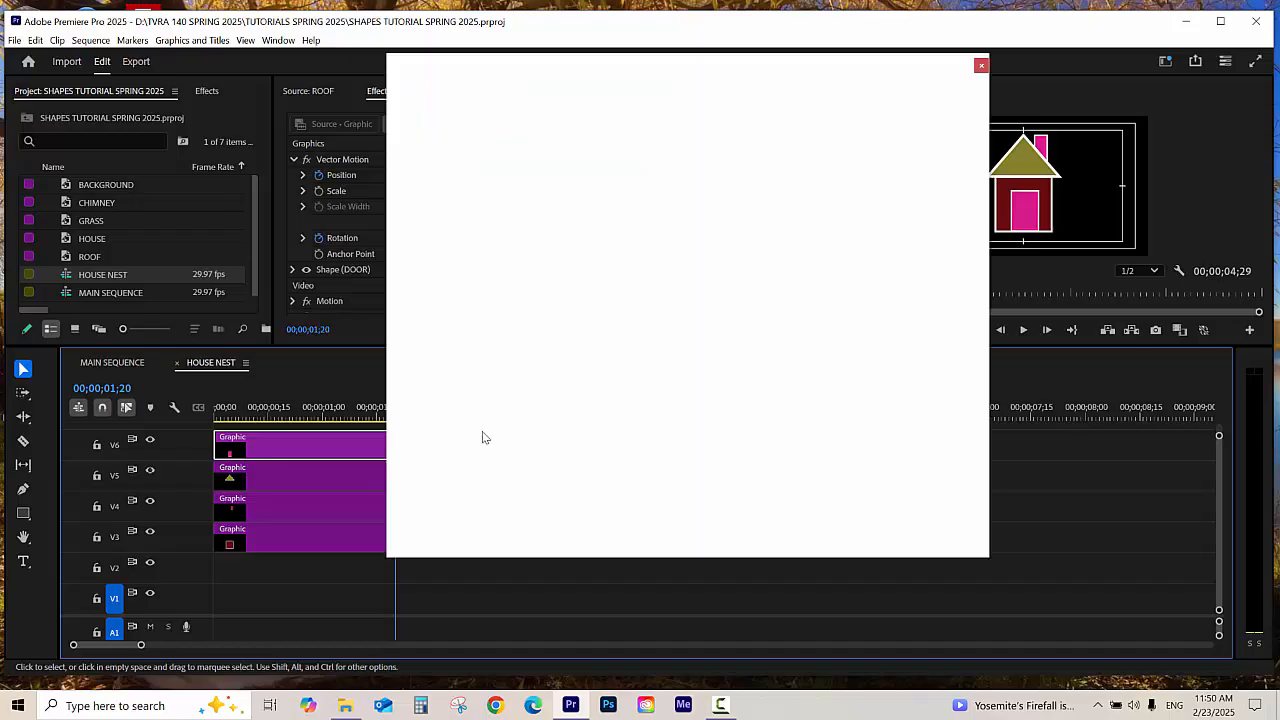
pyautogui.click(981, 65)
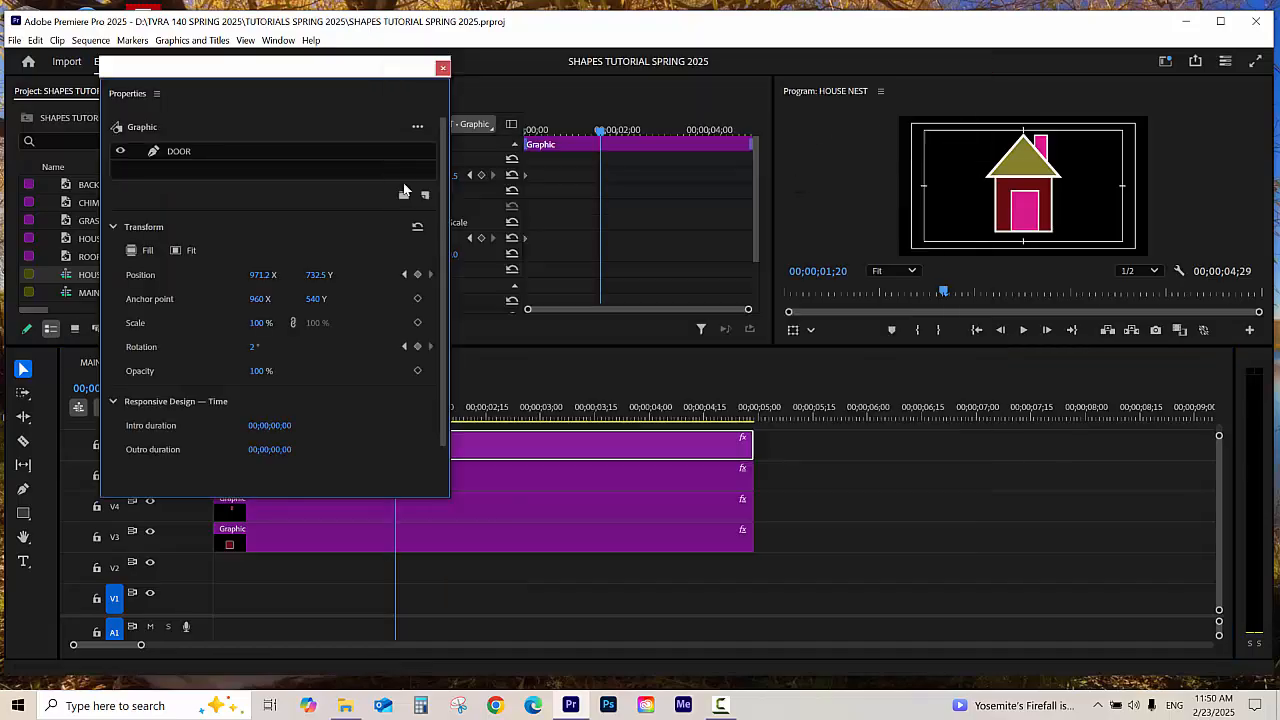
pyautogui.click(222, 166)
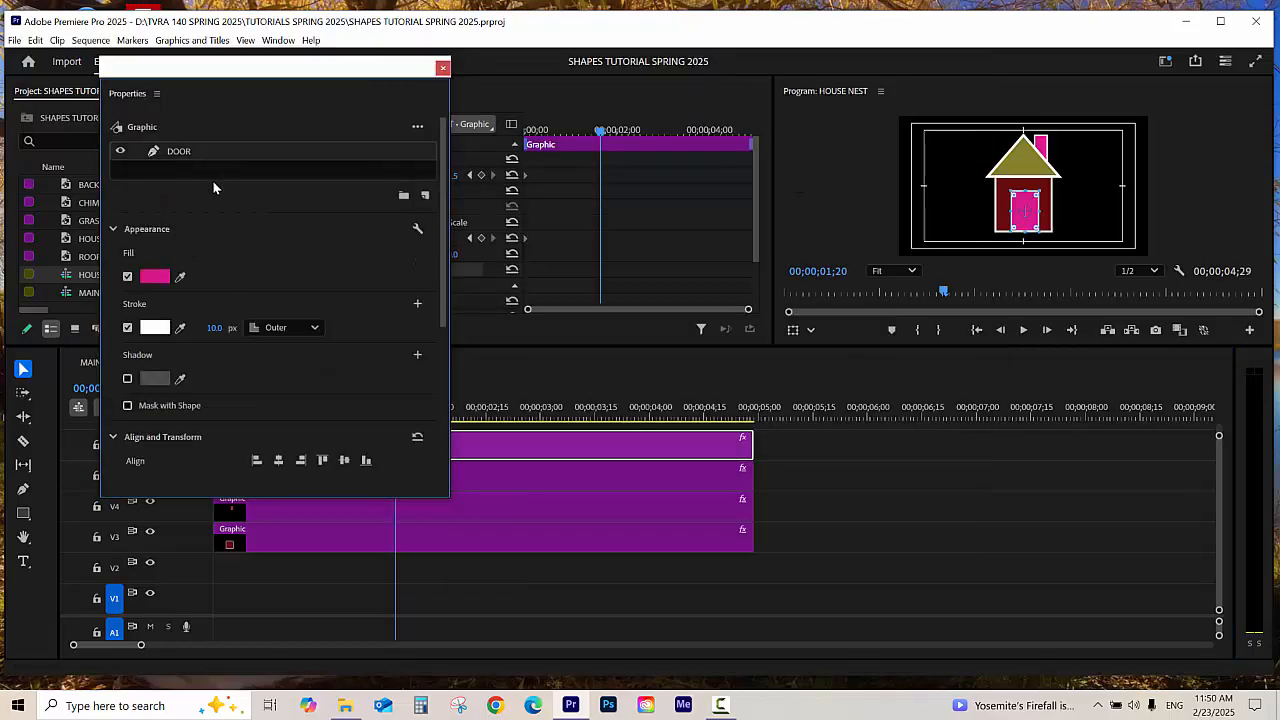
pyautogui.click(165, 279)
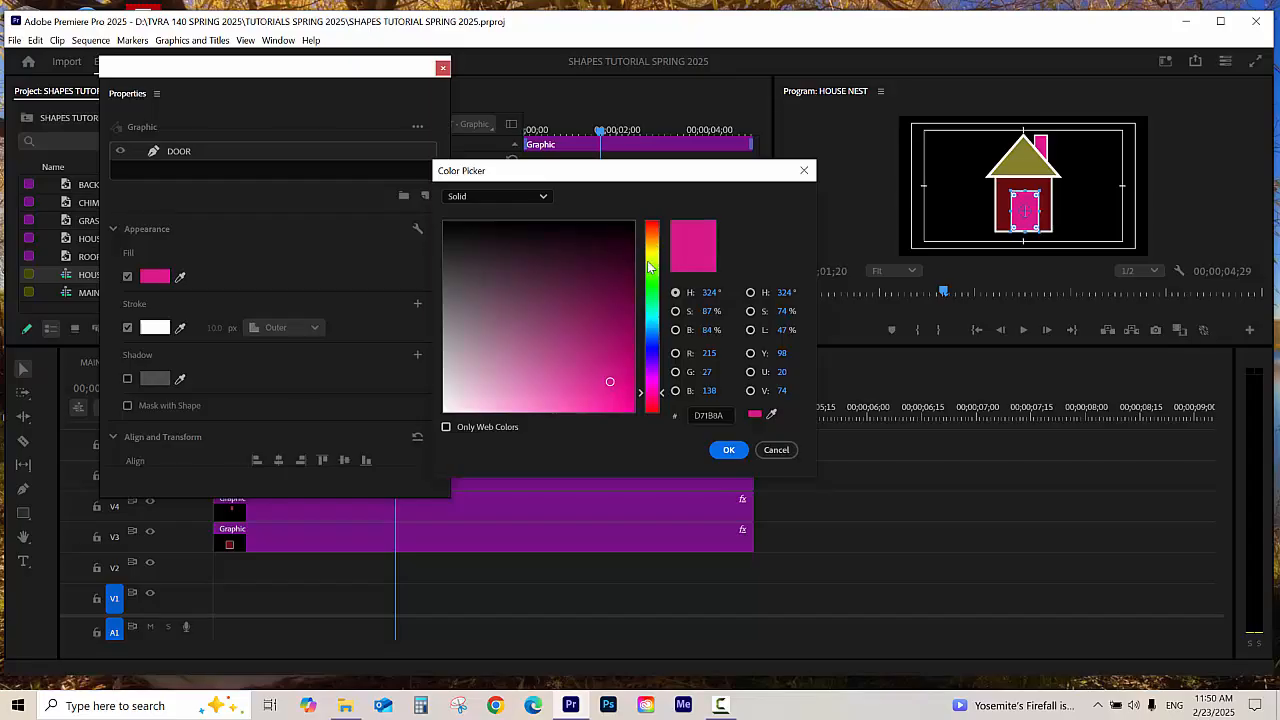
pyautogui.click(651, 343)
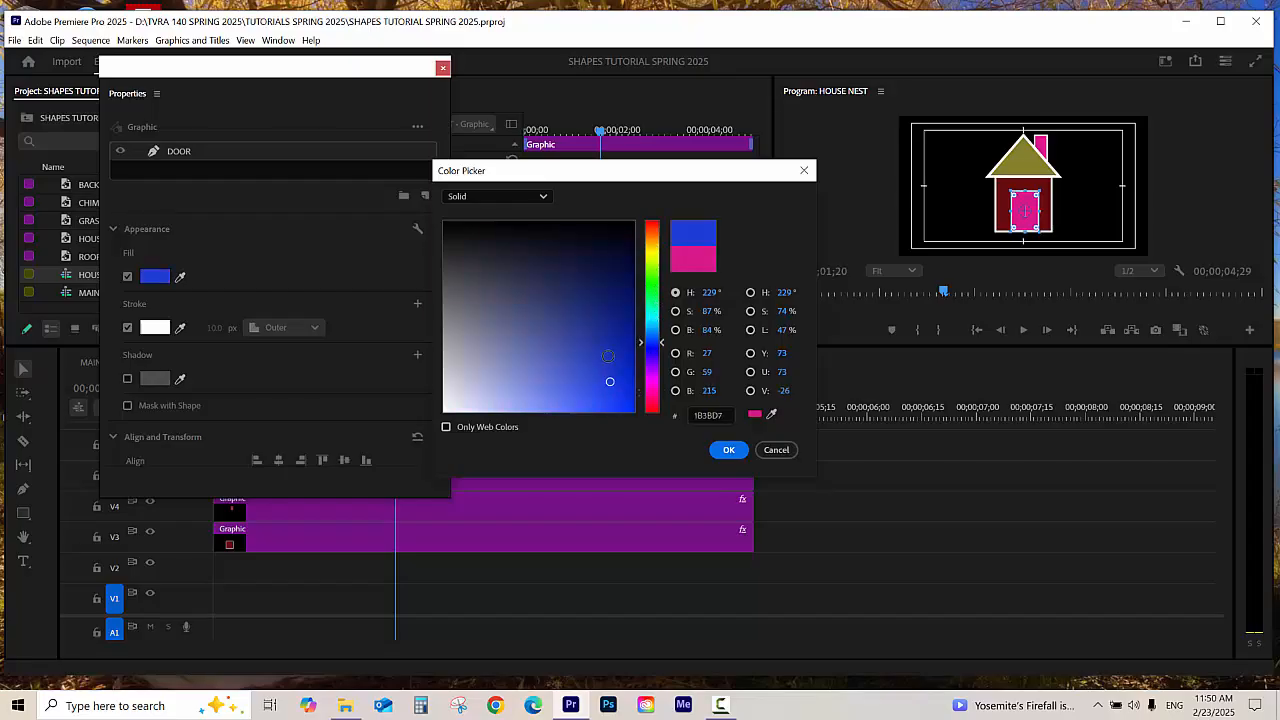
pyautogui.click(594, 360)
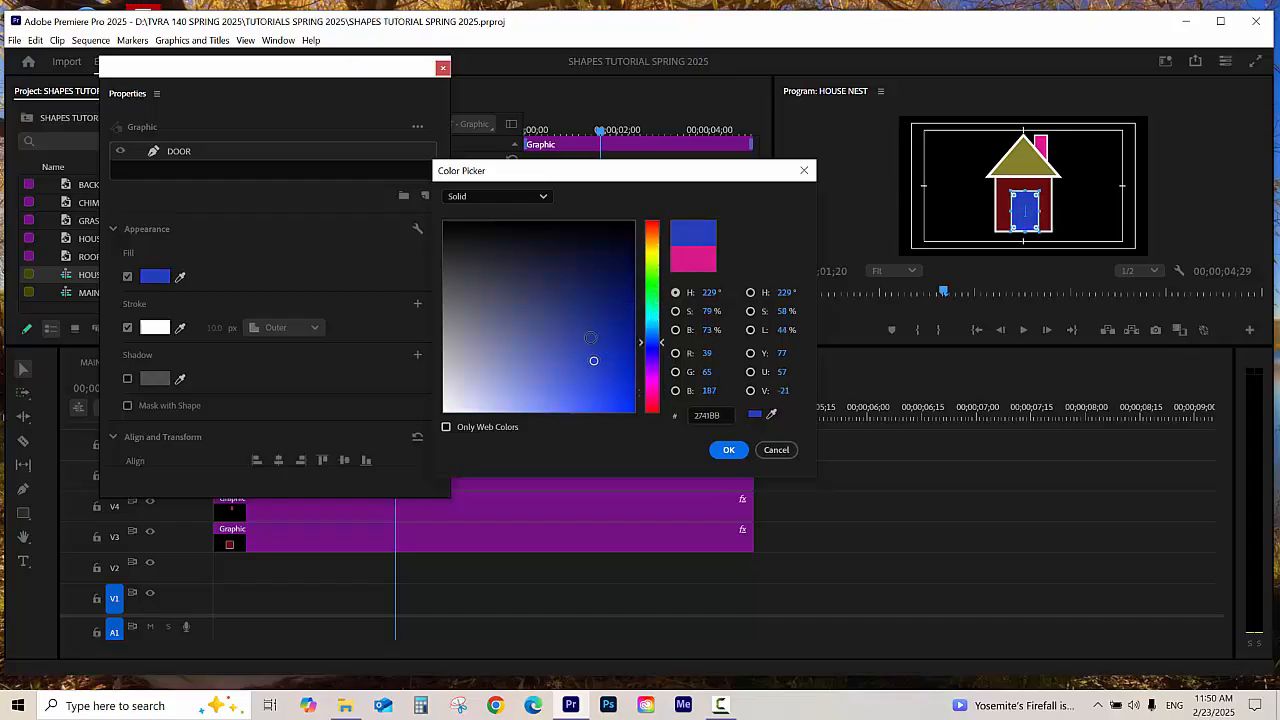
pyautogui.click(727, 449)
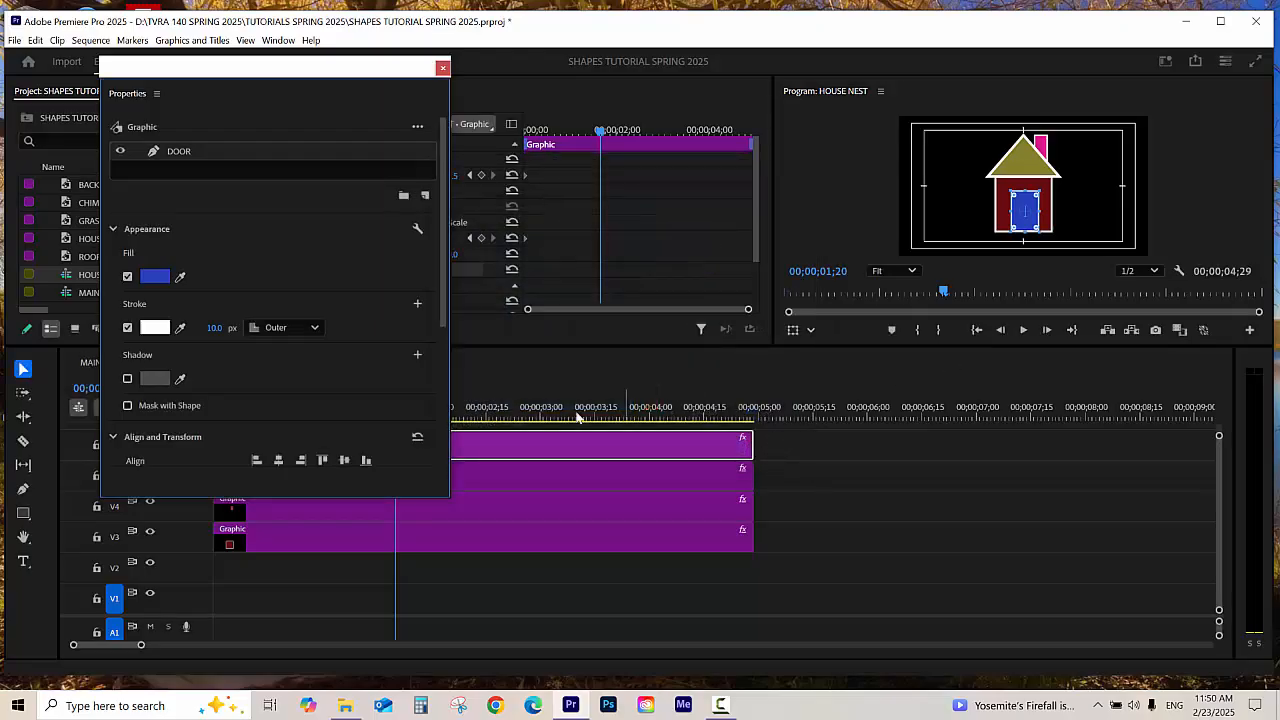
pyautogui.click(443, 68)
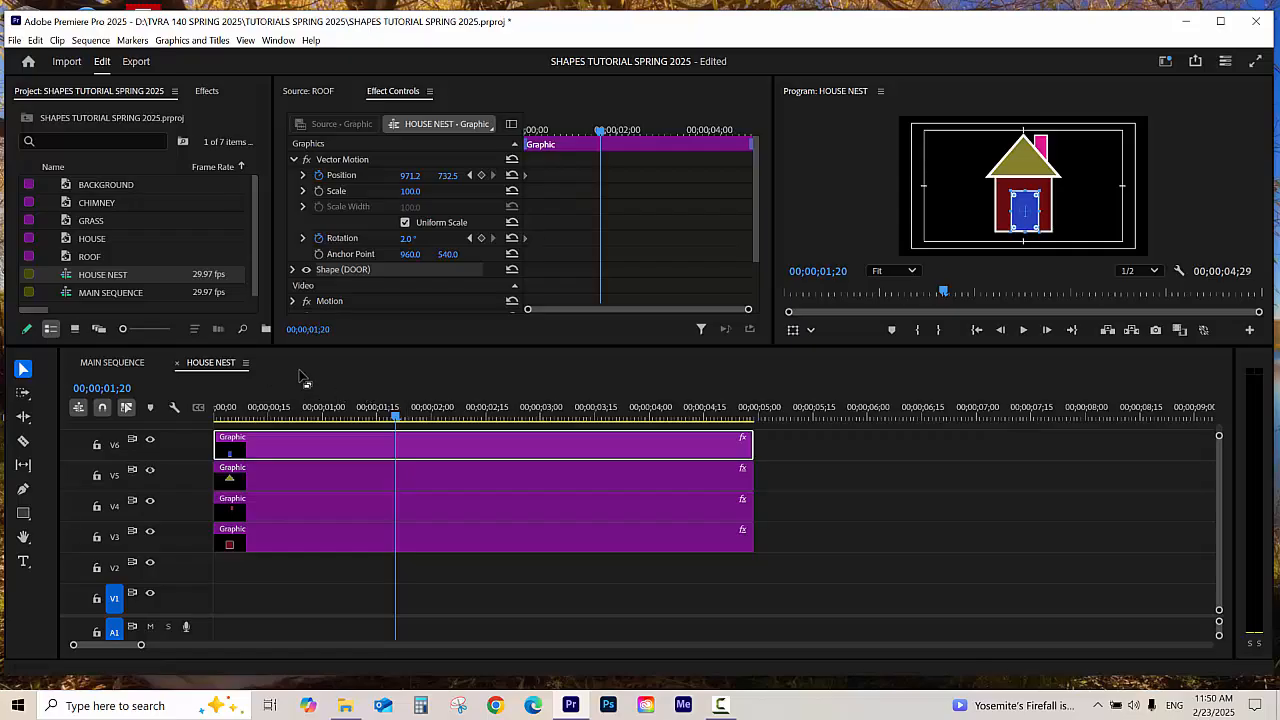
# - Check the door in the main sequence, save the project, and close the HOUSE NEST sequence
pyautogui.click(103, 362)
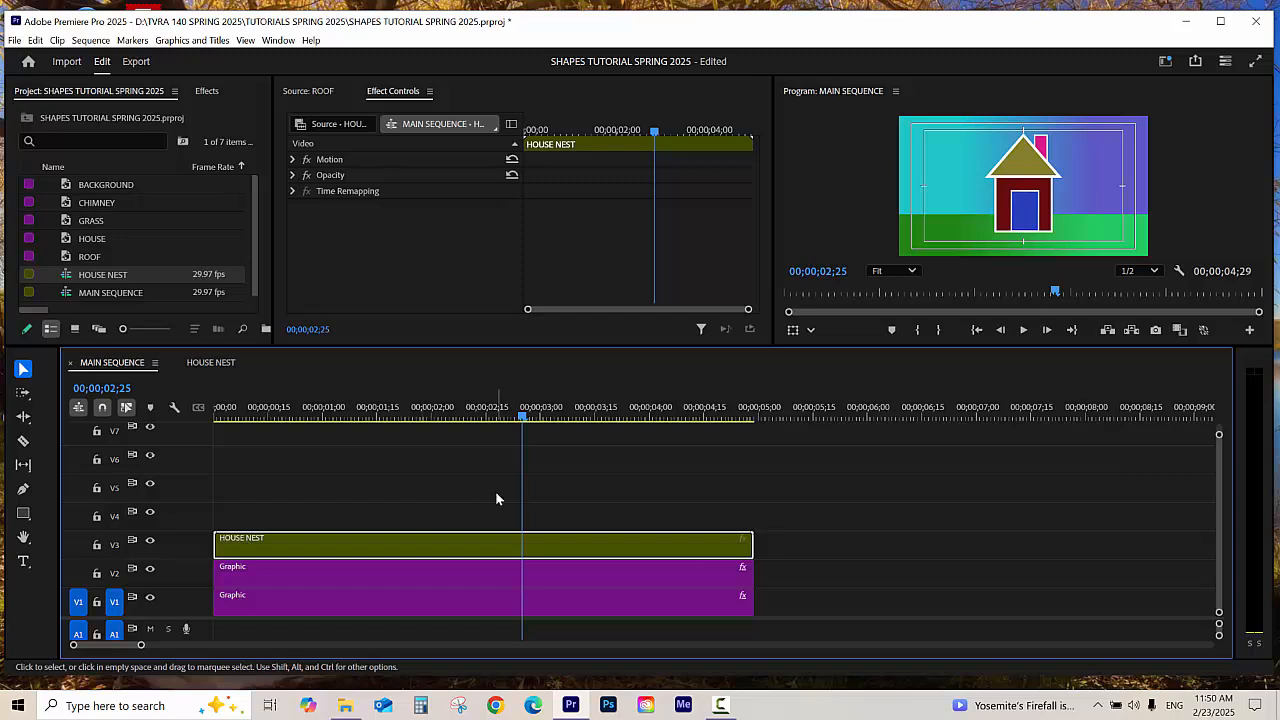
pyautogui.hotkey('ctrl', 's')
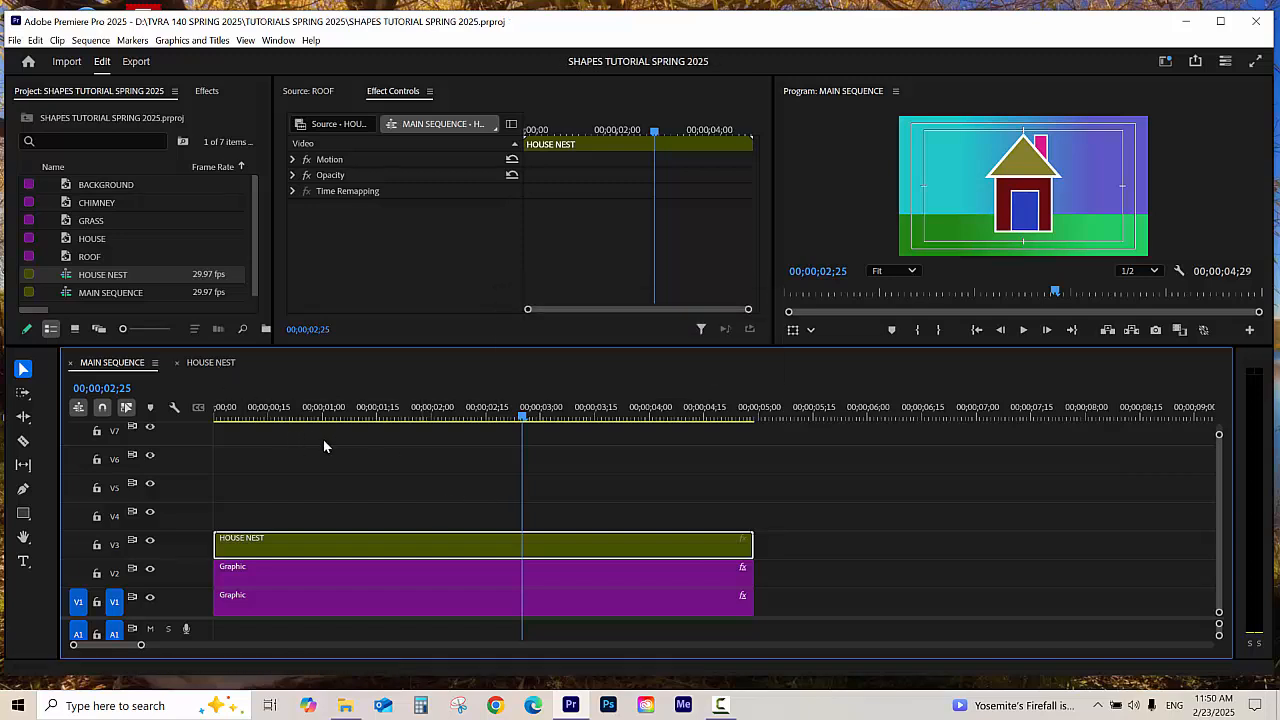
pyautogui.click(211, 363)
pyautogui.hotkey('ctrl', 's')
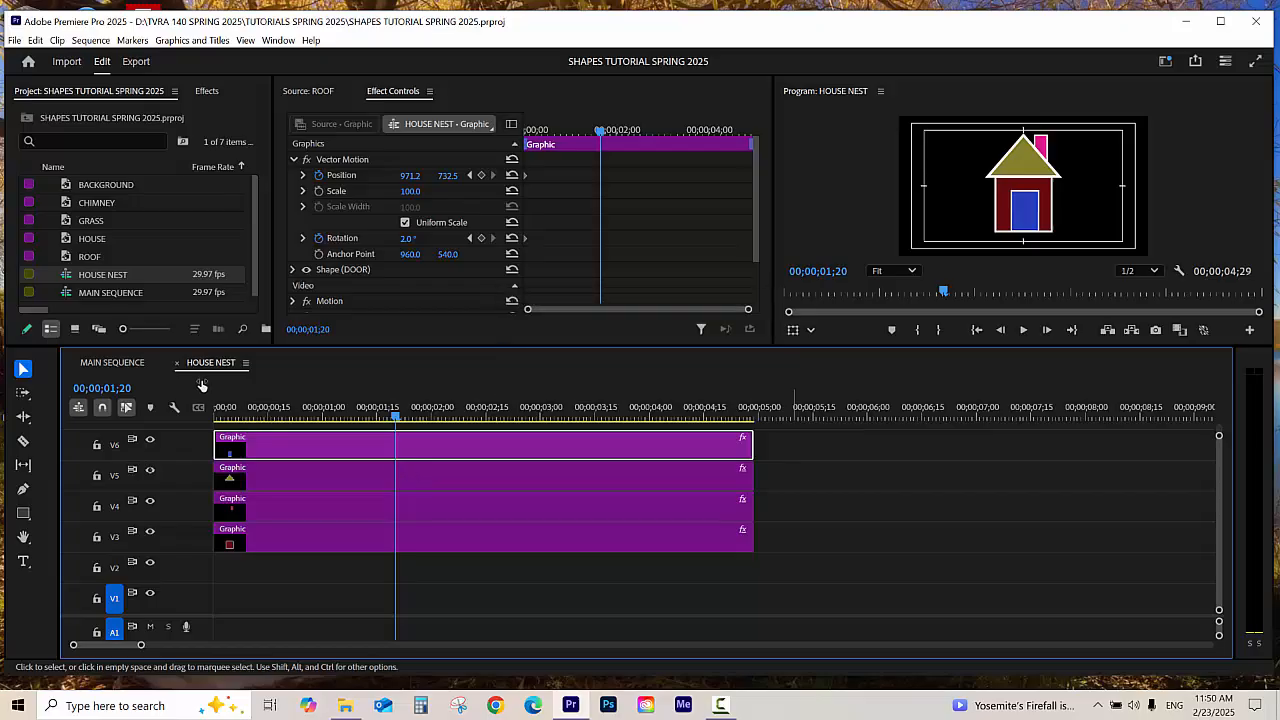
pyautogui.click(177, 363)
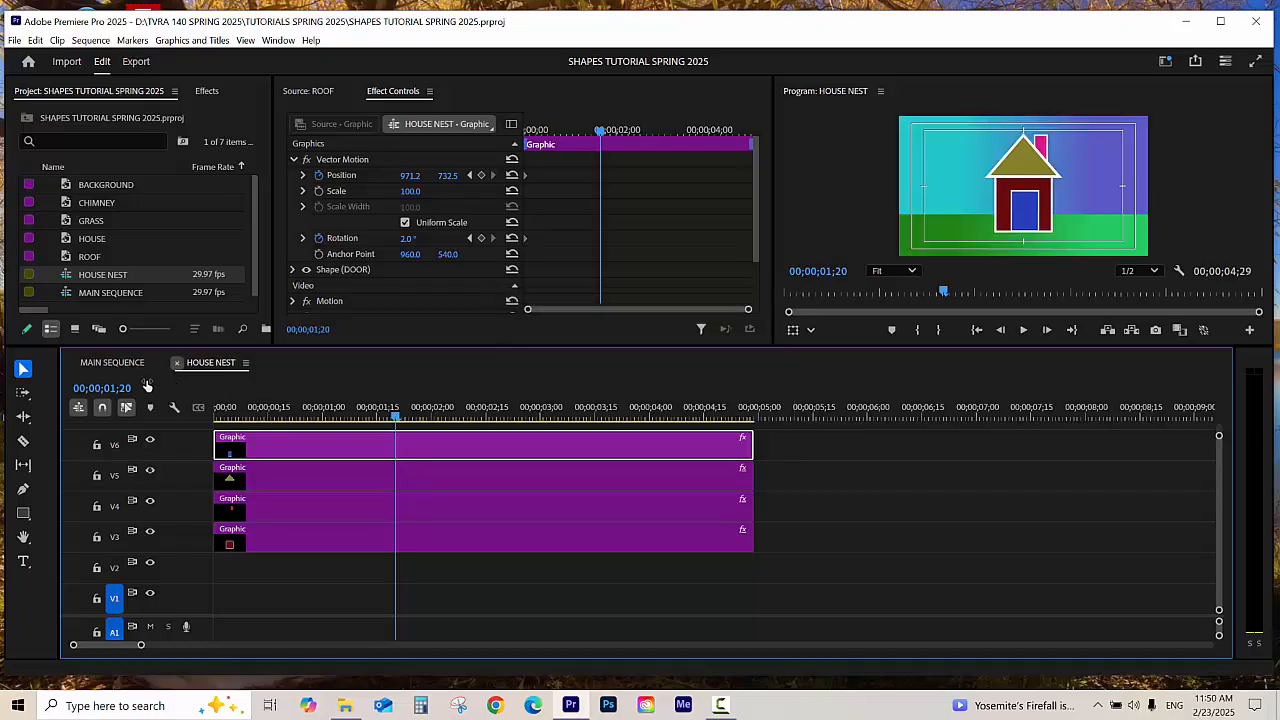